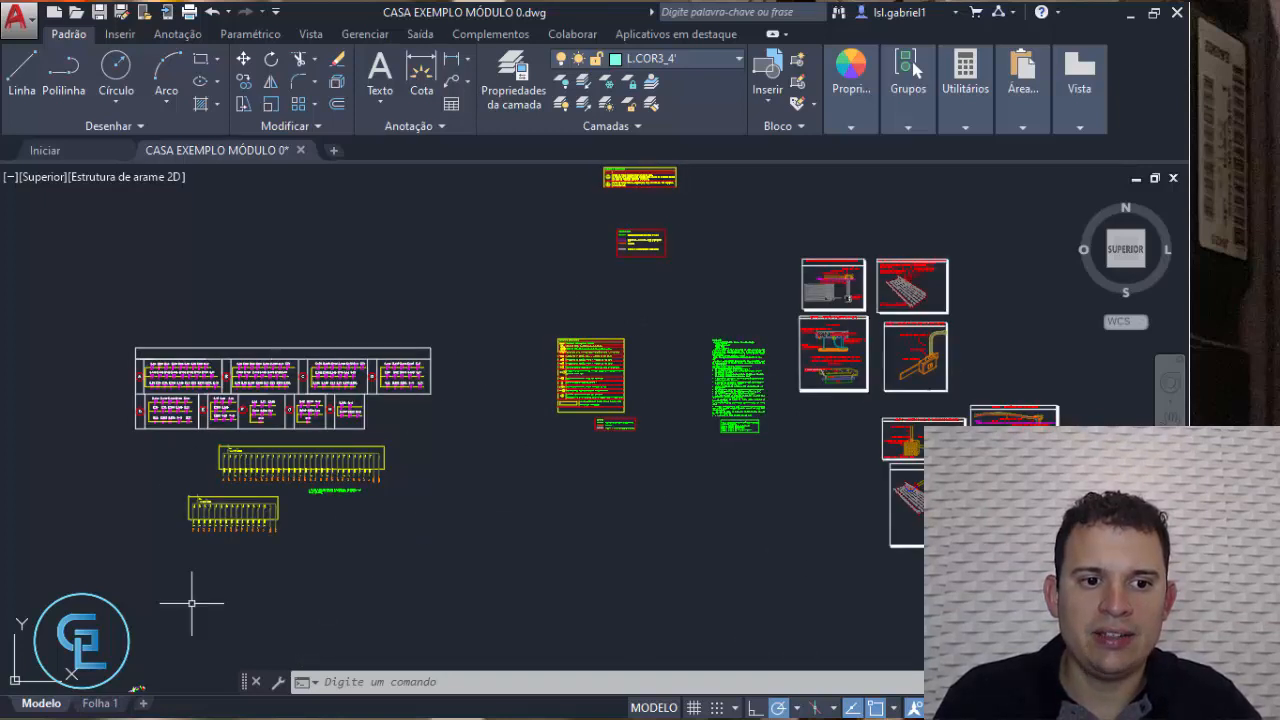
Examine the drawing's detail sheets, legends, house floor plan, sections and elevations across the model space
middle_drag(191, 603, 187, 614)
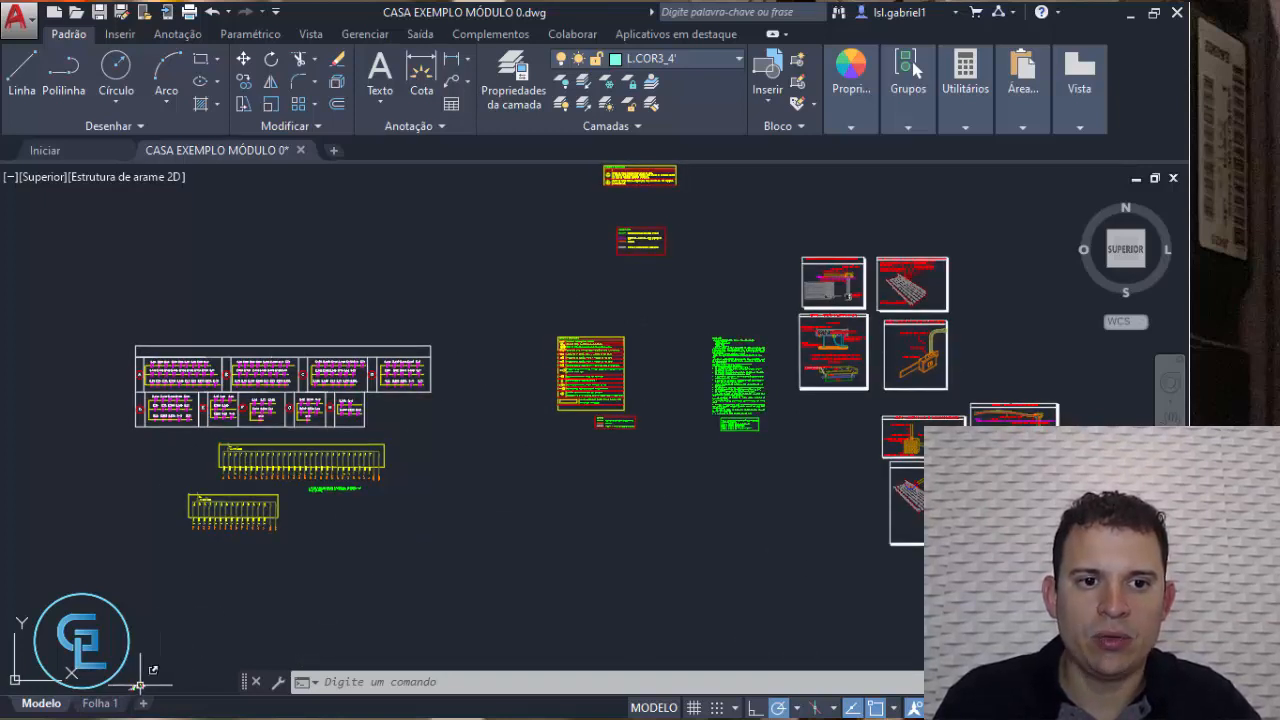
key(ctrl+a)
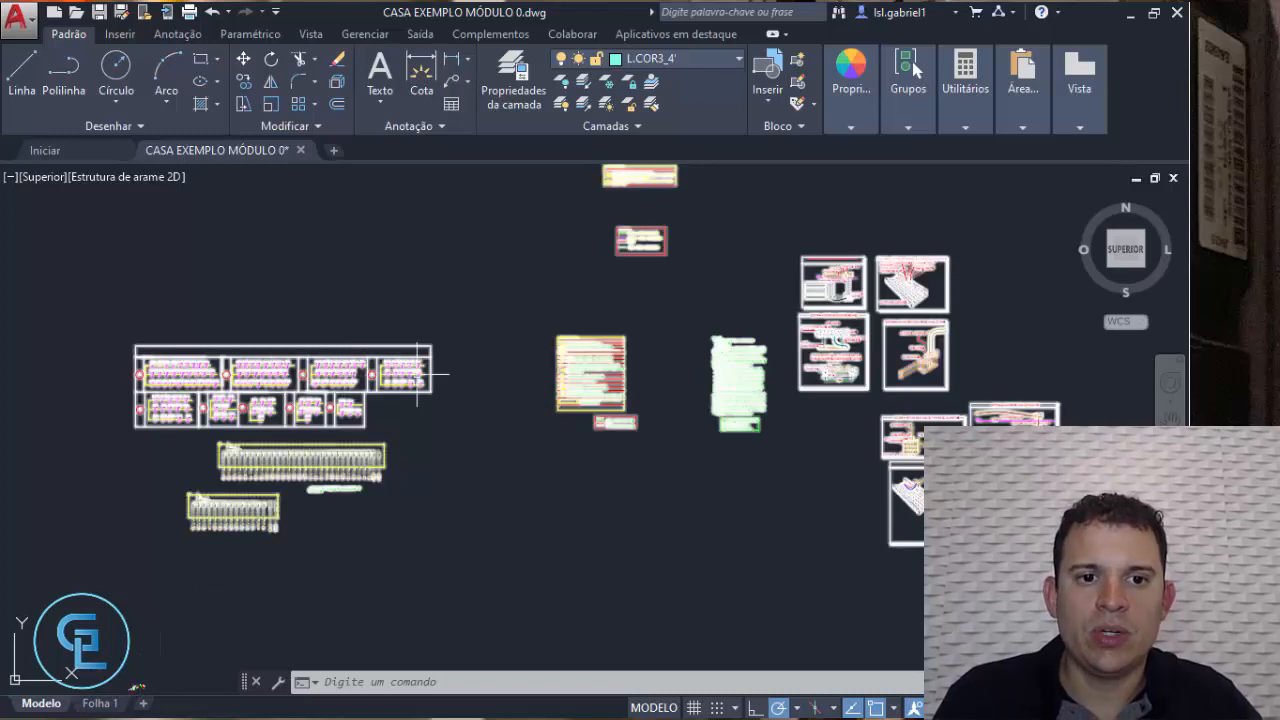
scroll(482, 313, down, 4)
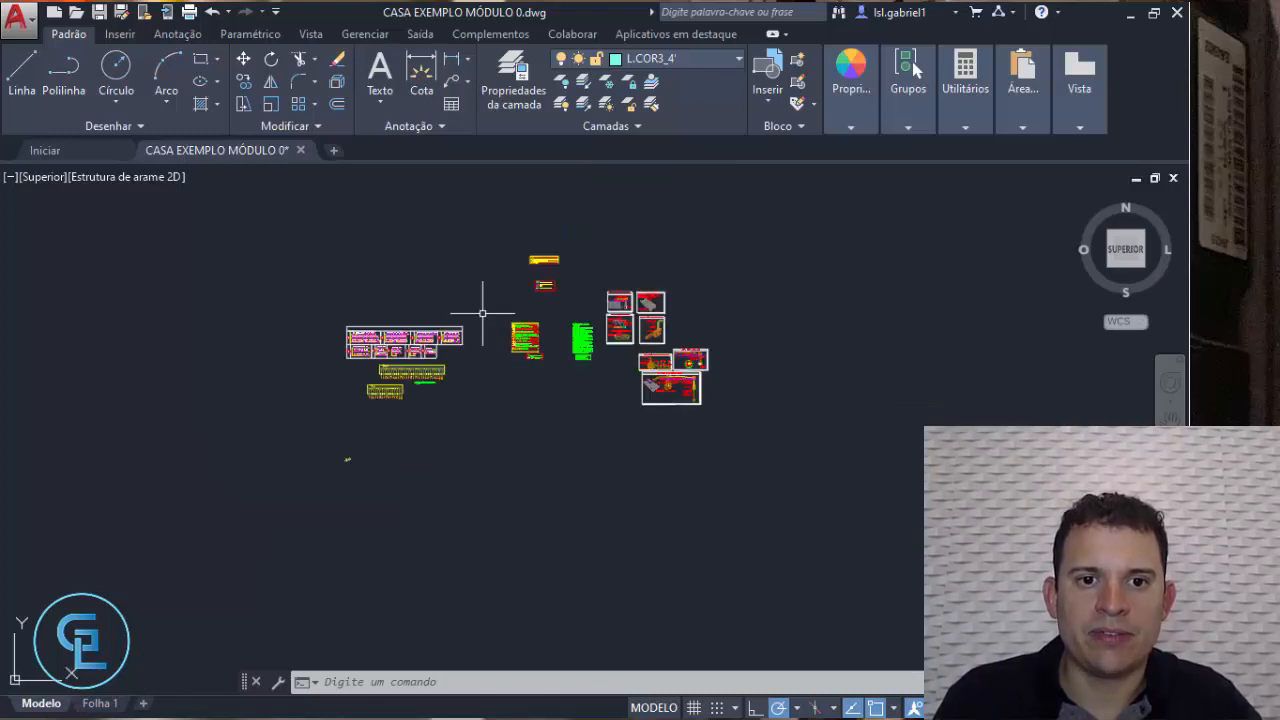
middle_drag(492, 405, 503, 370)
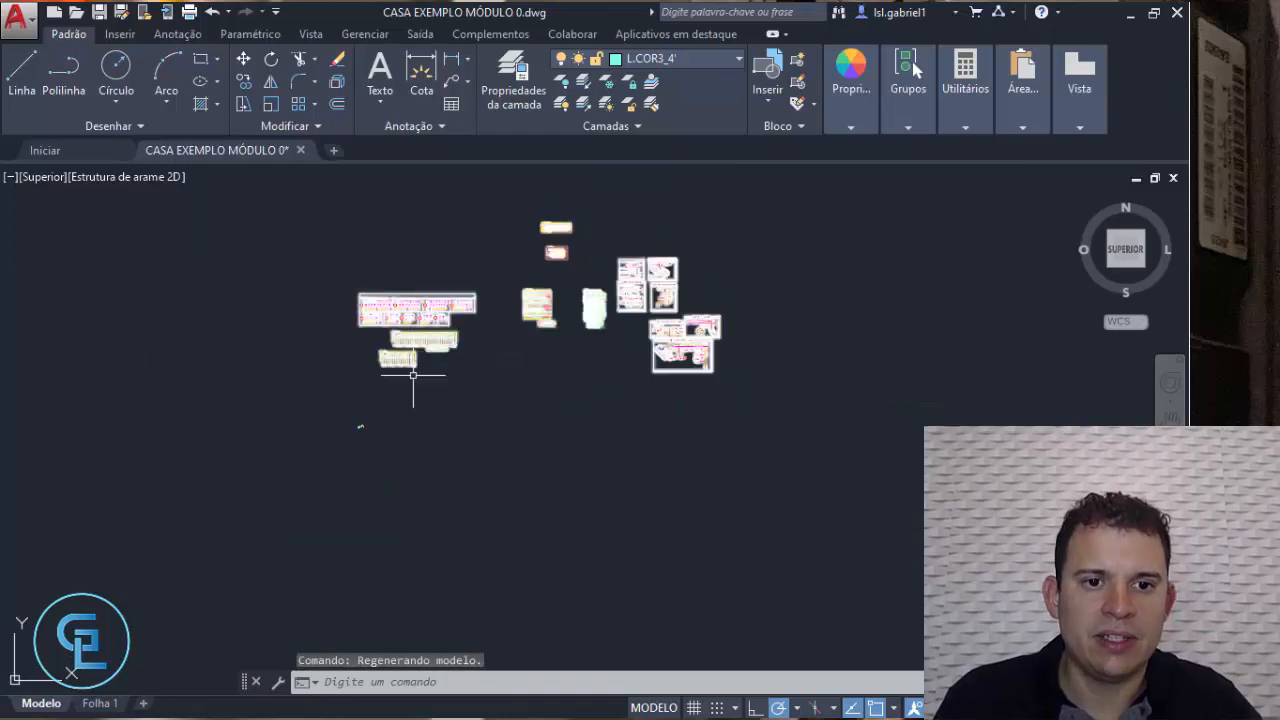
scroll(362, 408, down, 9)
middle_drag(406, 457, 498, 245)
scroll(452, 444, up, 10)
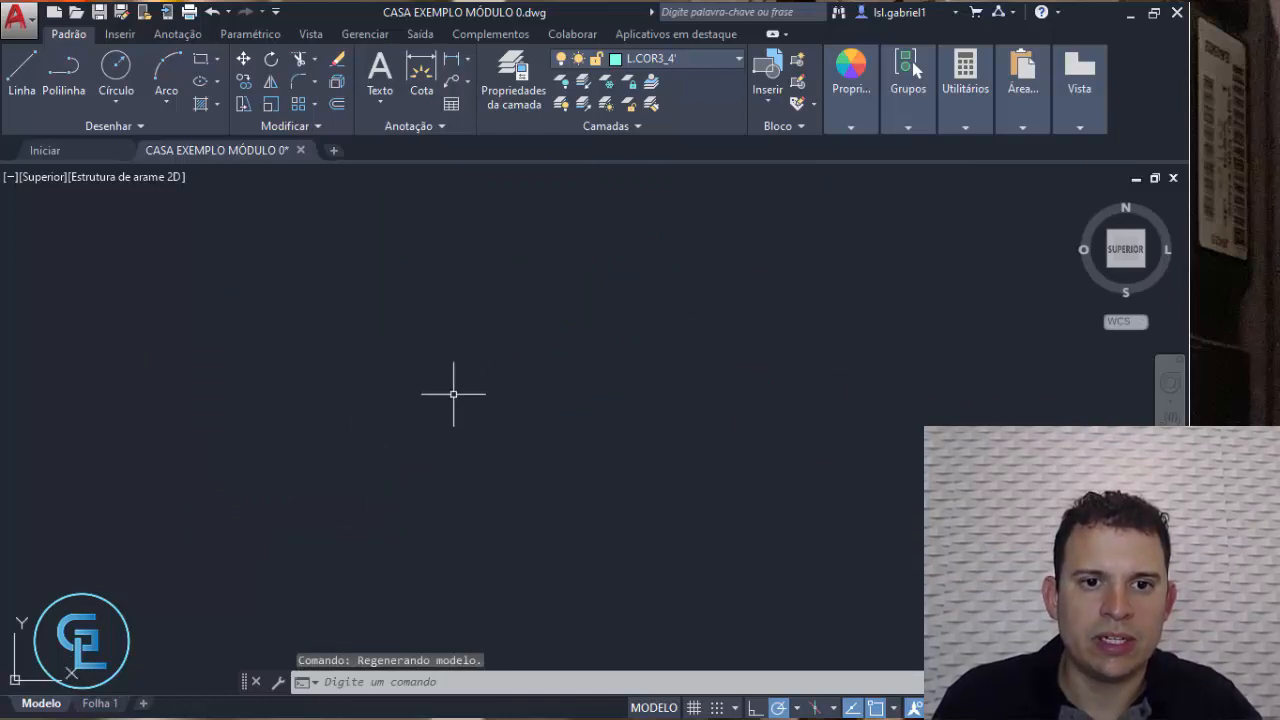
middle_drag(566, 460, 735, 587)
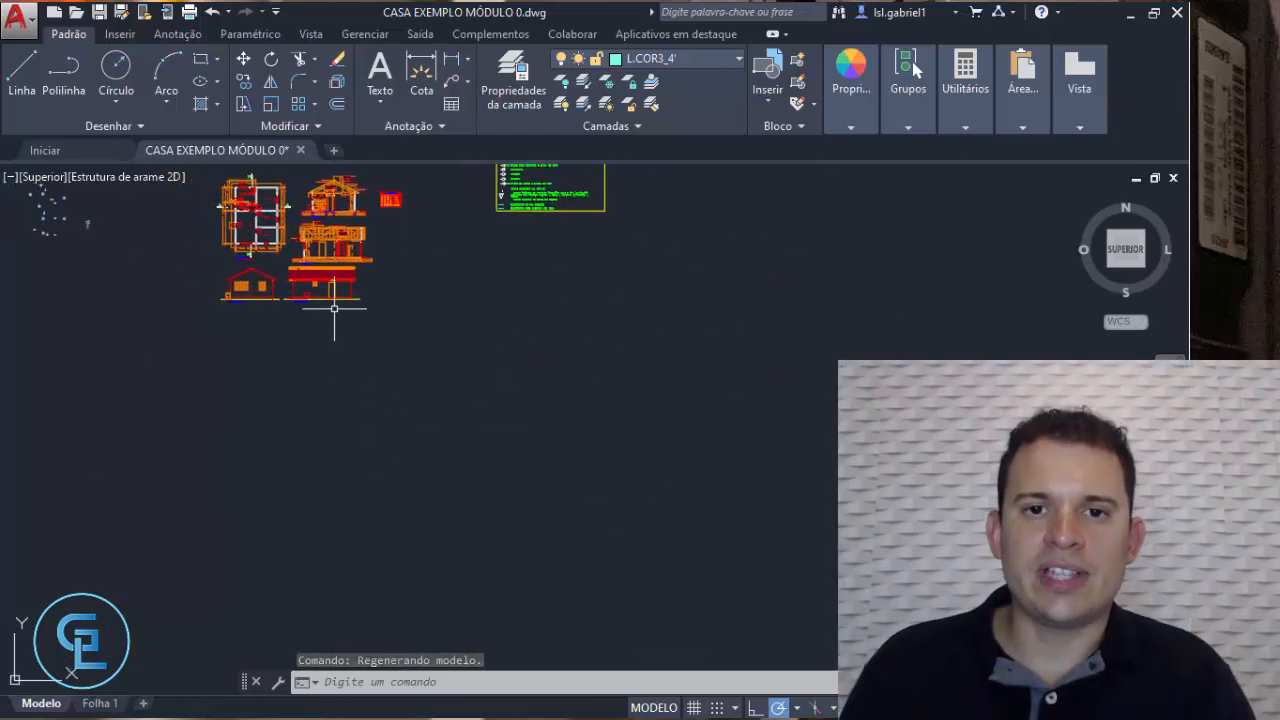
mouse_move(327, 297)
middle_down()
mouse_move(403, 323)
mouse_move(714, 500)
middle_up()
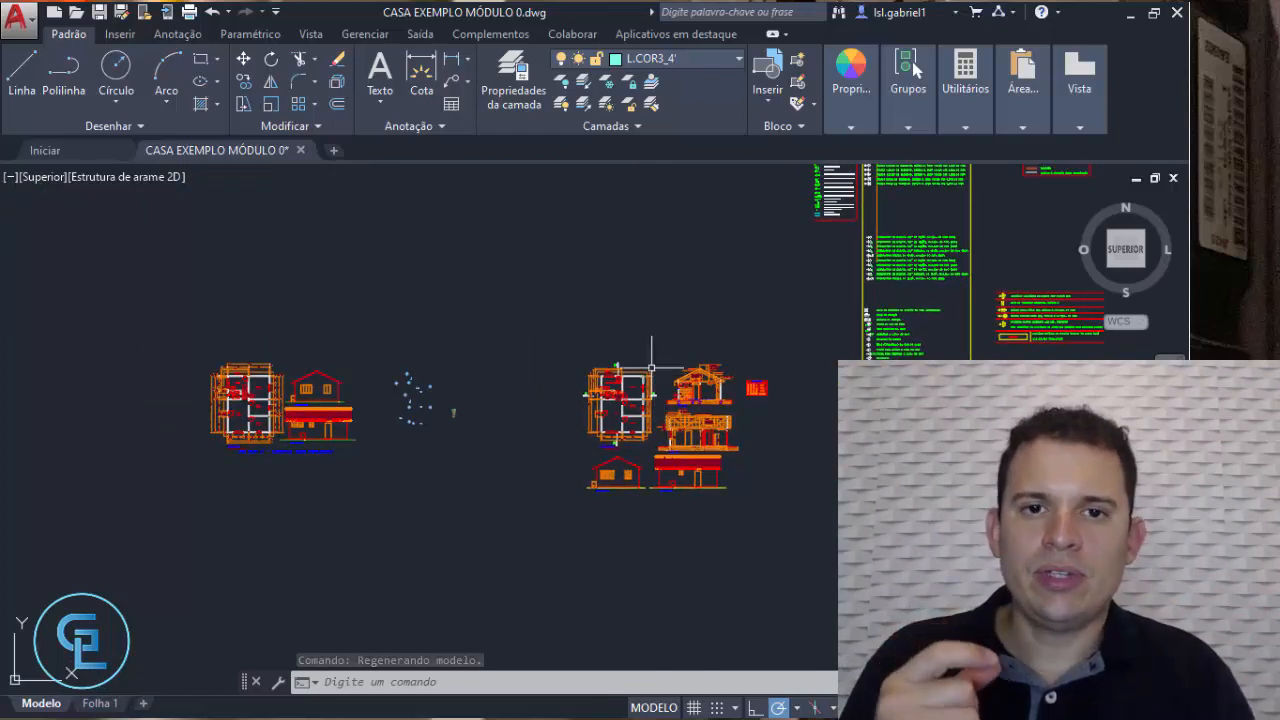
scroll(651, 368, up, 10)
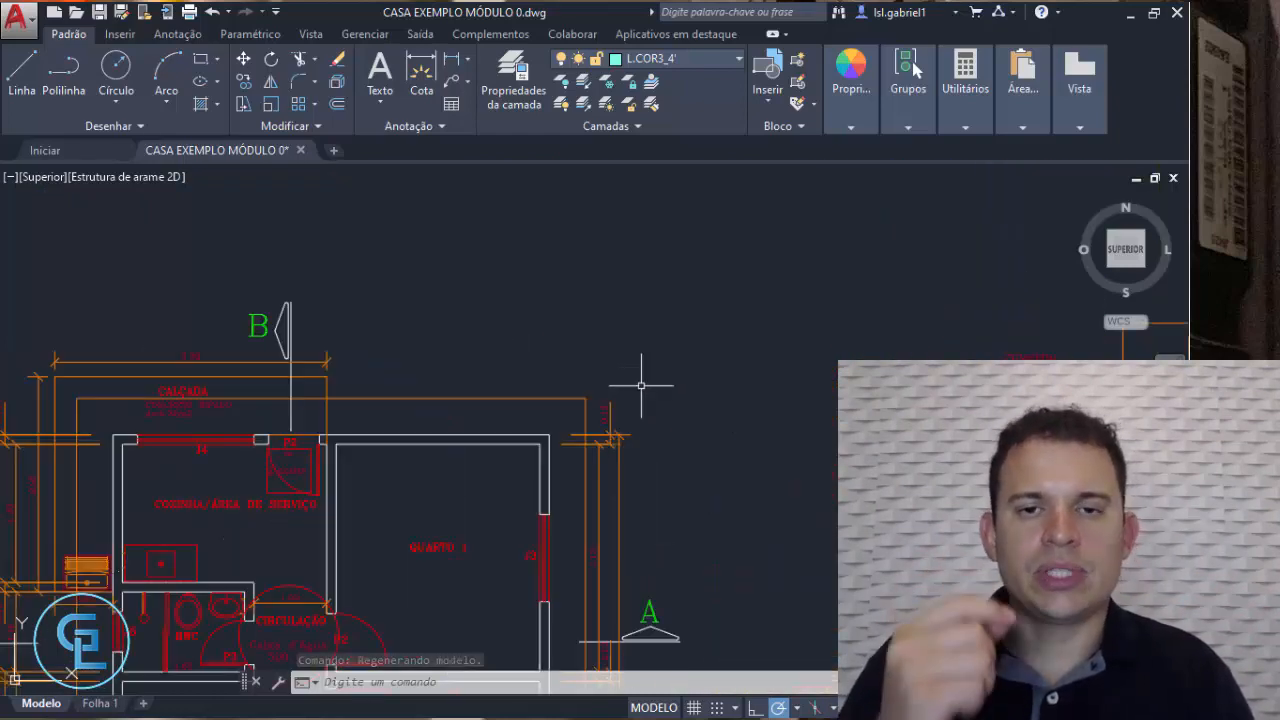
scroll(641, 384, down, 10)
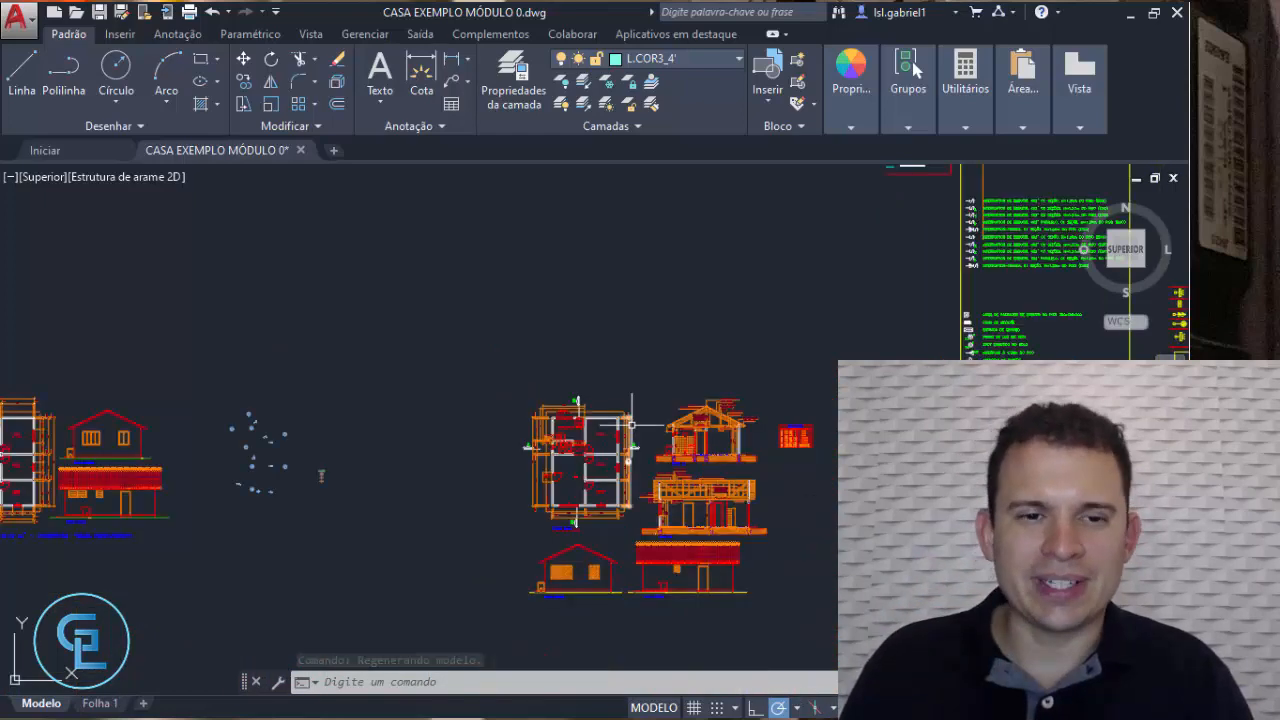
middle_drag(631, 424, 578, 338)
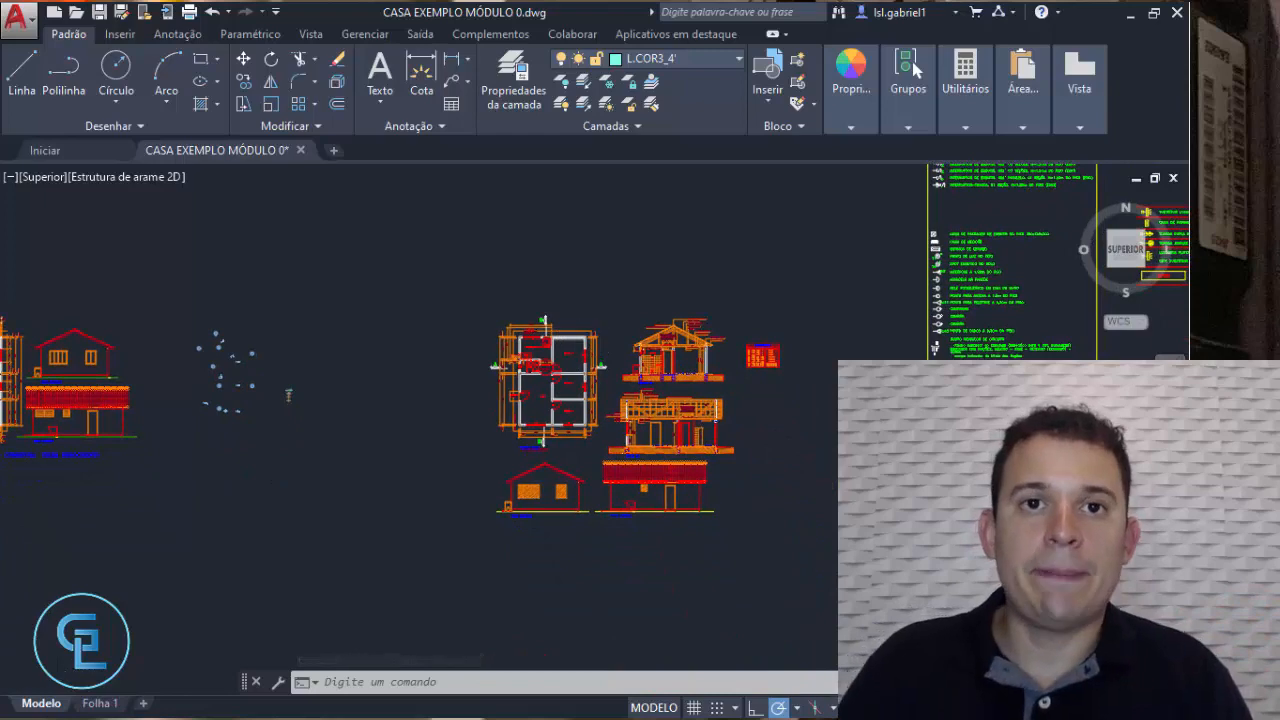
Measure the thickness of the upper exterior wall of QUARTO 1 at its outer corner with DIST
scroll(583, 324, up, 8)
scroll(619, 350, up, 8)
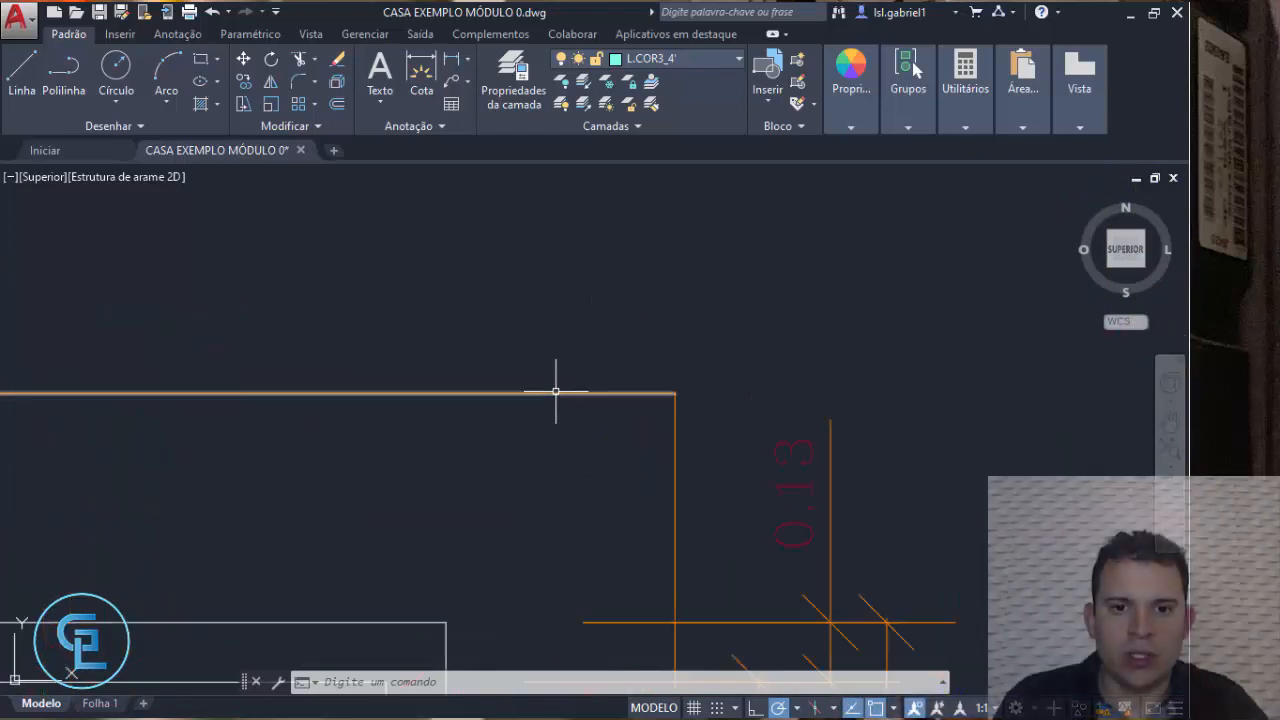
middle_drag(525, 456, 655, 197)
scroll(617, 257, down, 2)
mouse_move(586, 268)
middle_down()
mouse_move(641, 231)
mouse_move(624, 291)
middle_up()
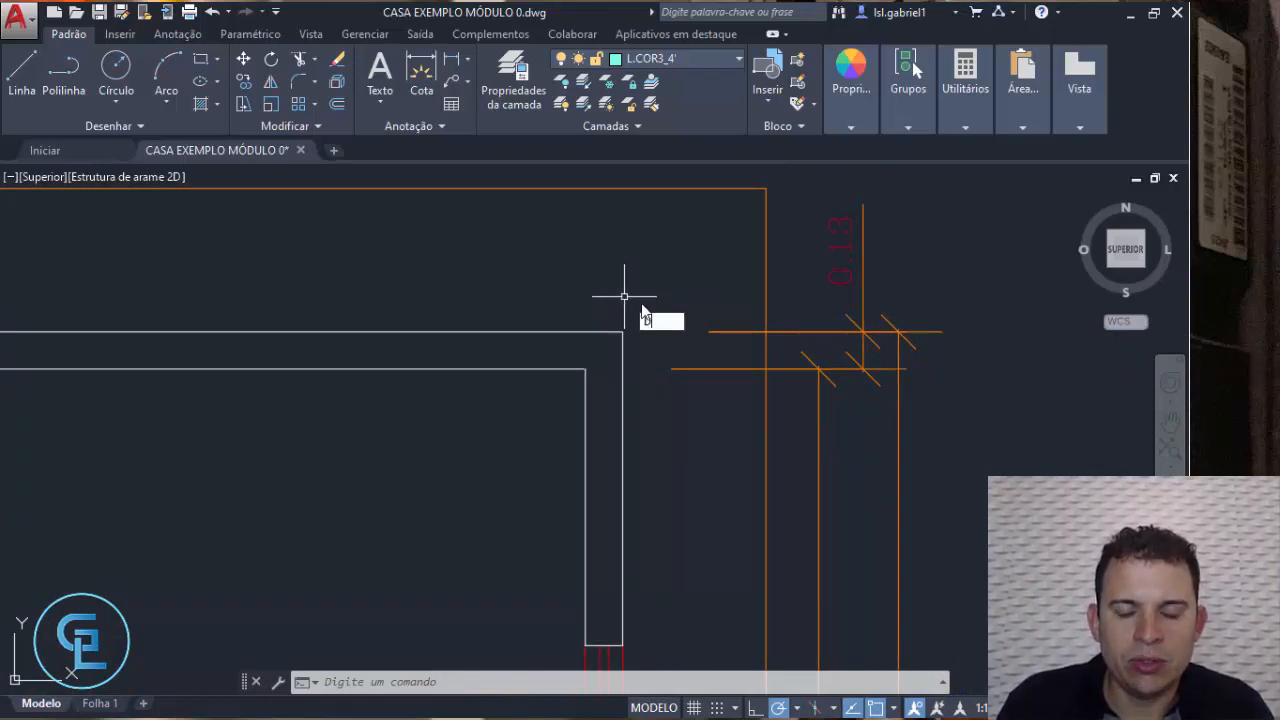
text(IST)
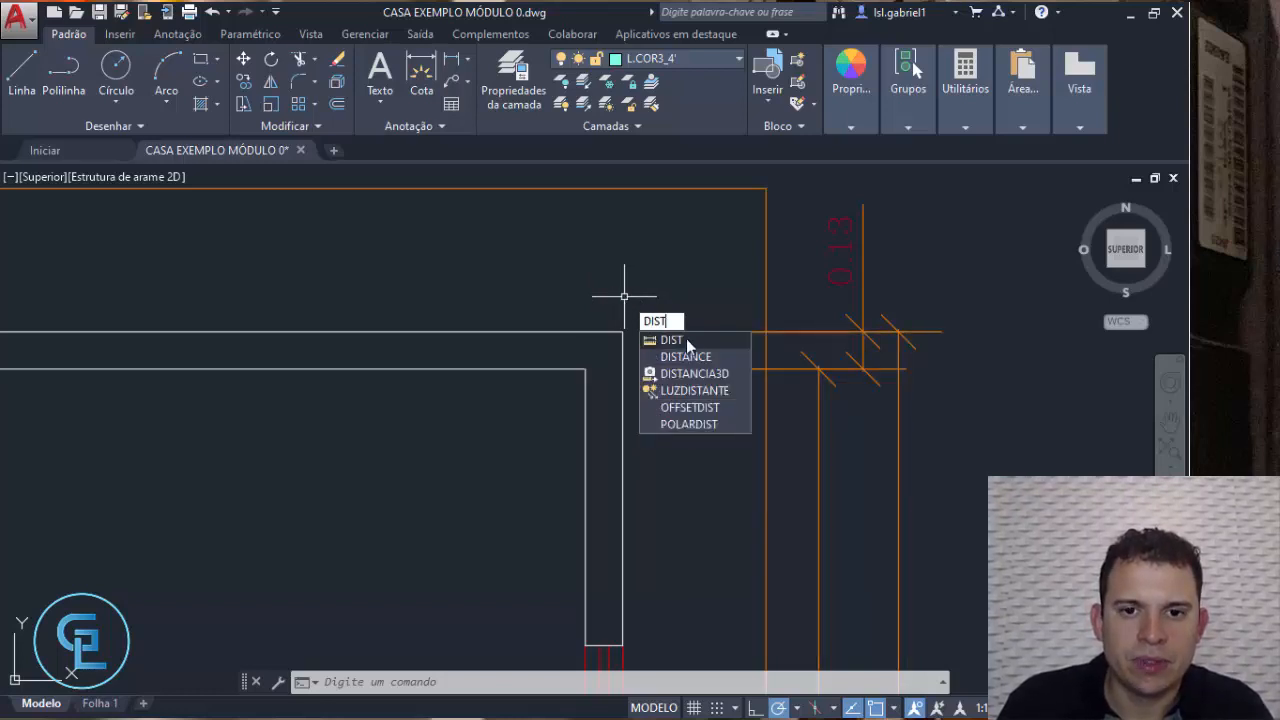
click(687, 341)
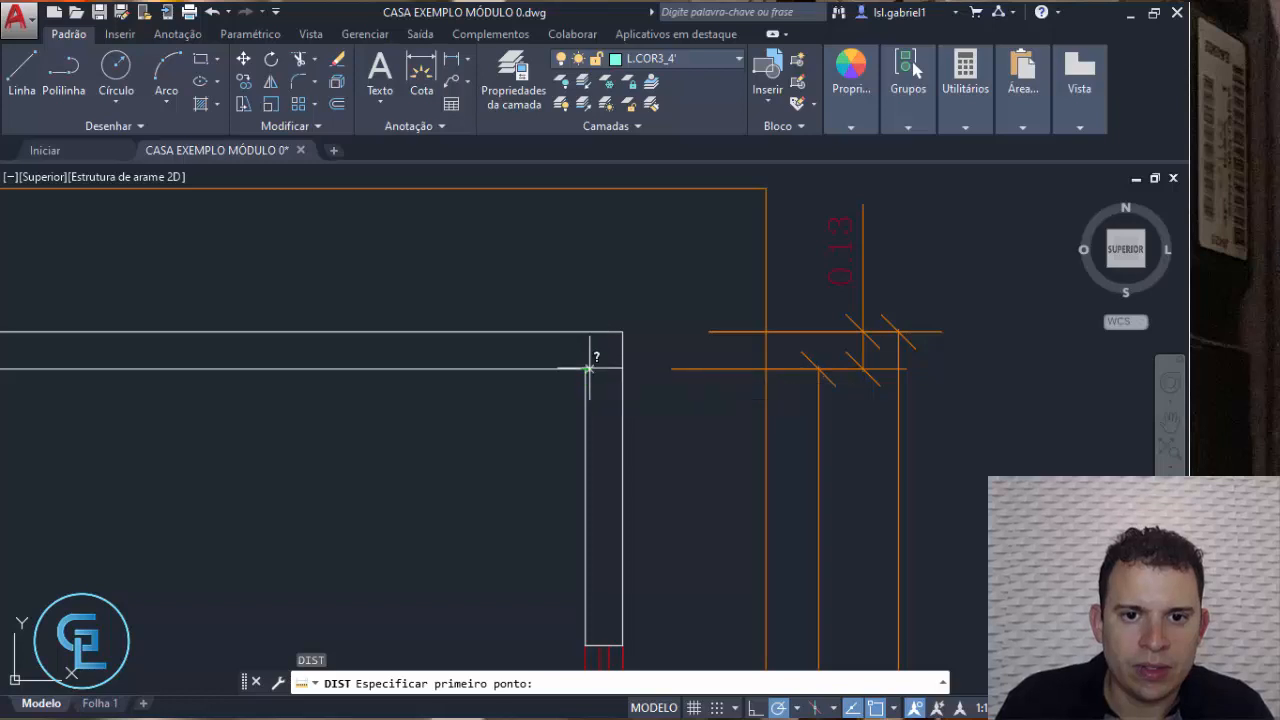
click(587, 368)
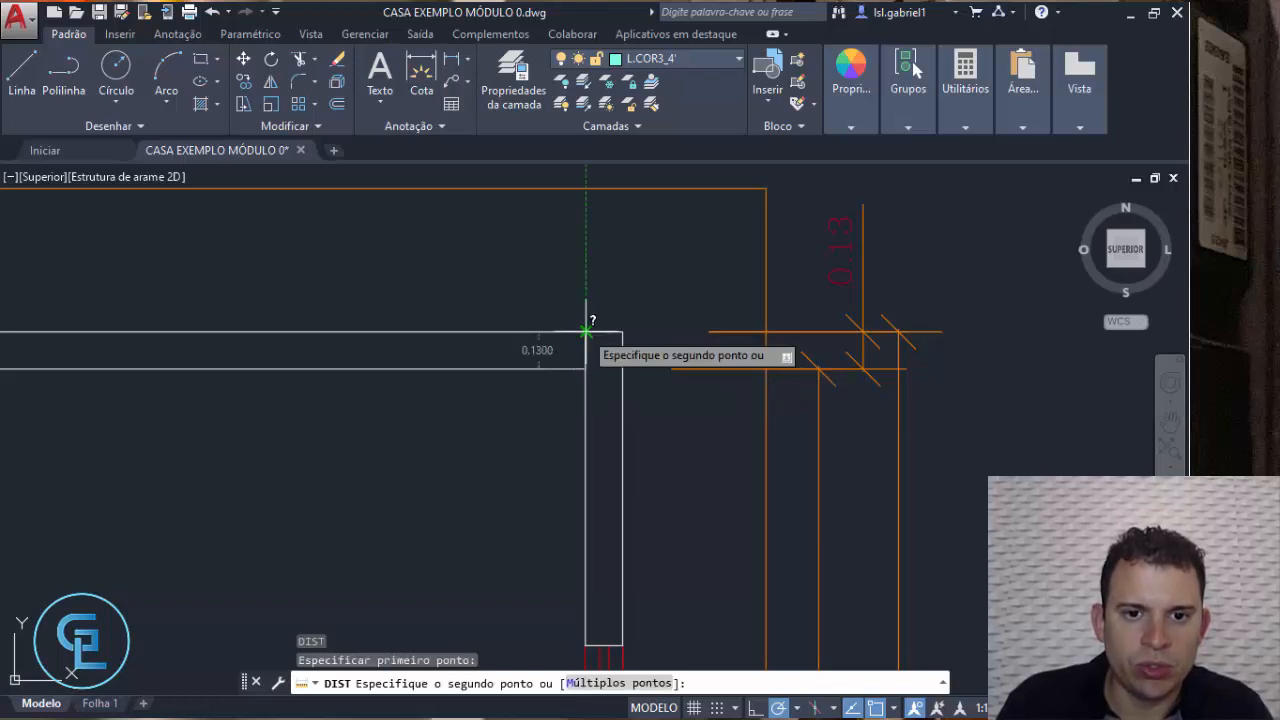
click(586, 331)
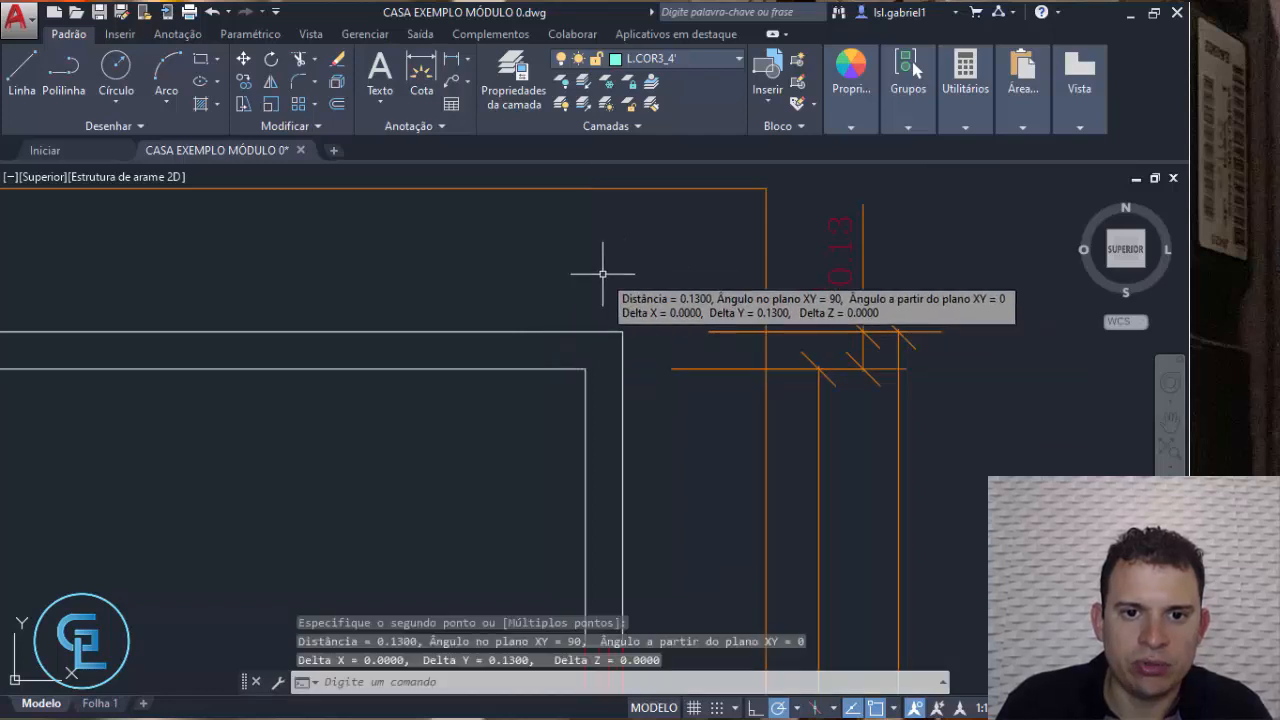
scroll(631, 291, up, 2)
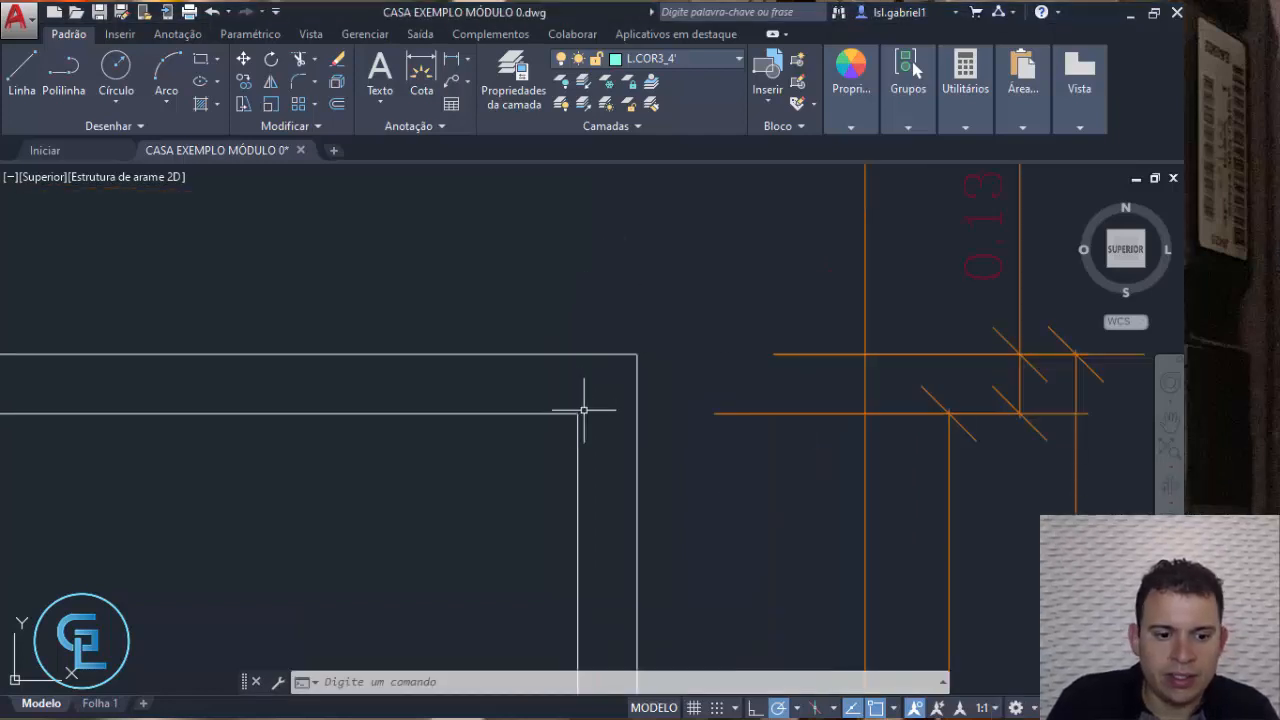
key(Return)
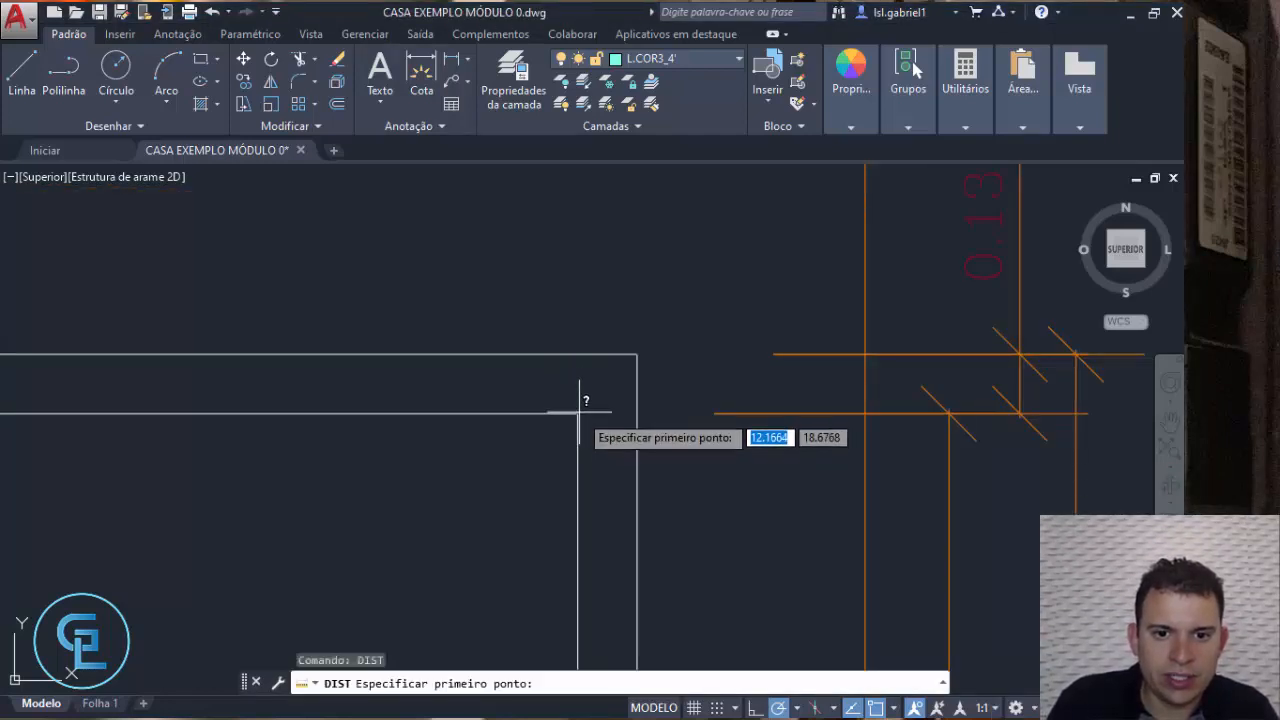
key(F3)
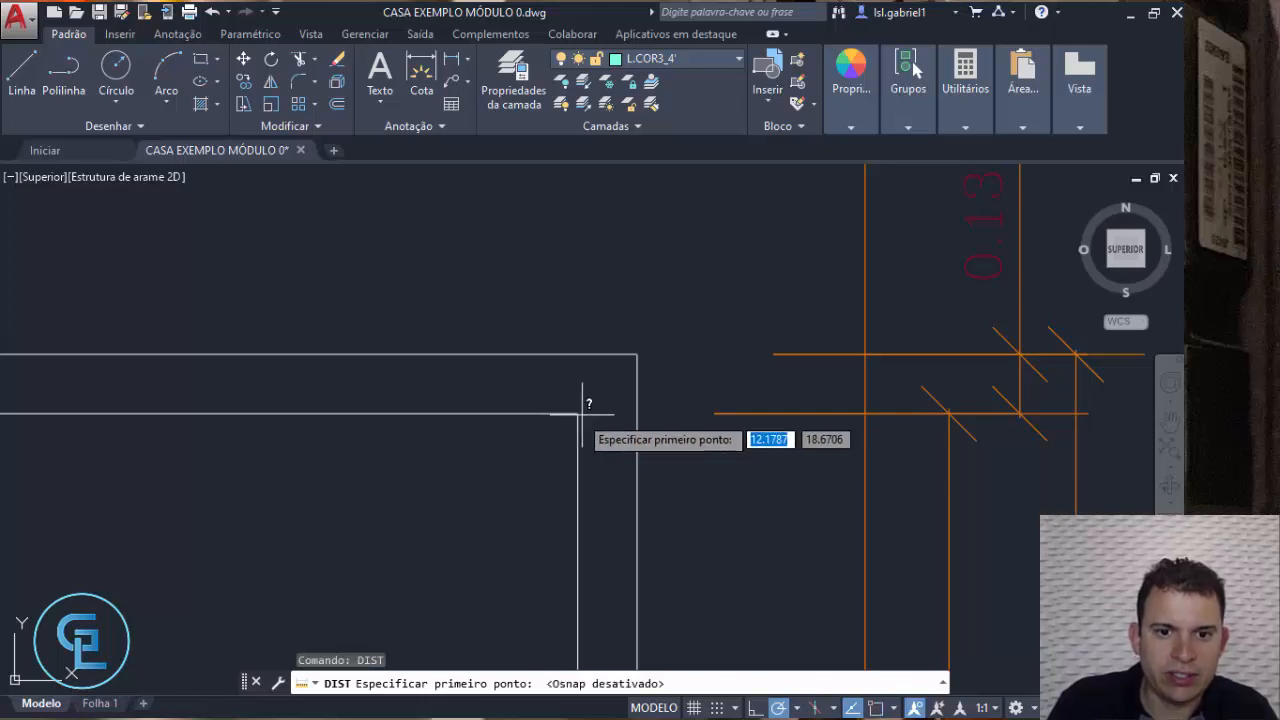
key(F3)
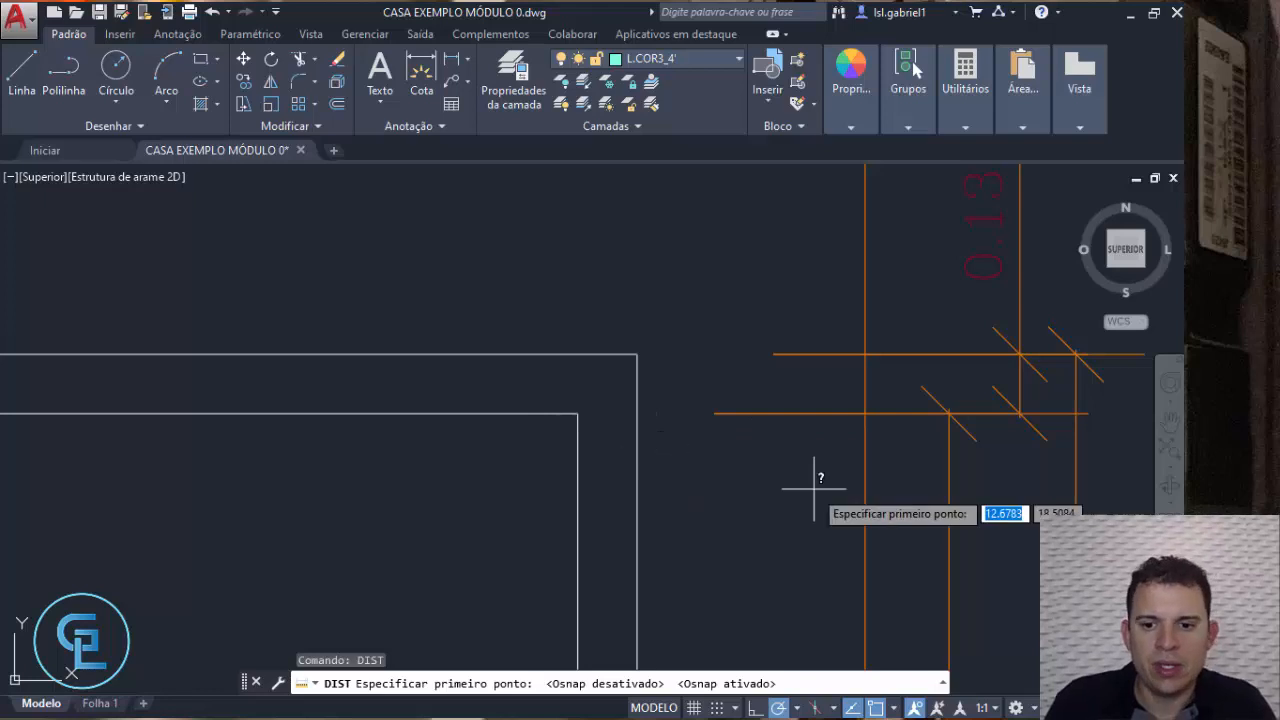
key(Escape)
Toggle object snap off and on, and review the list of available snap modes
click(876, 708)
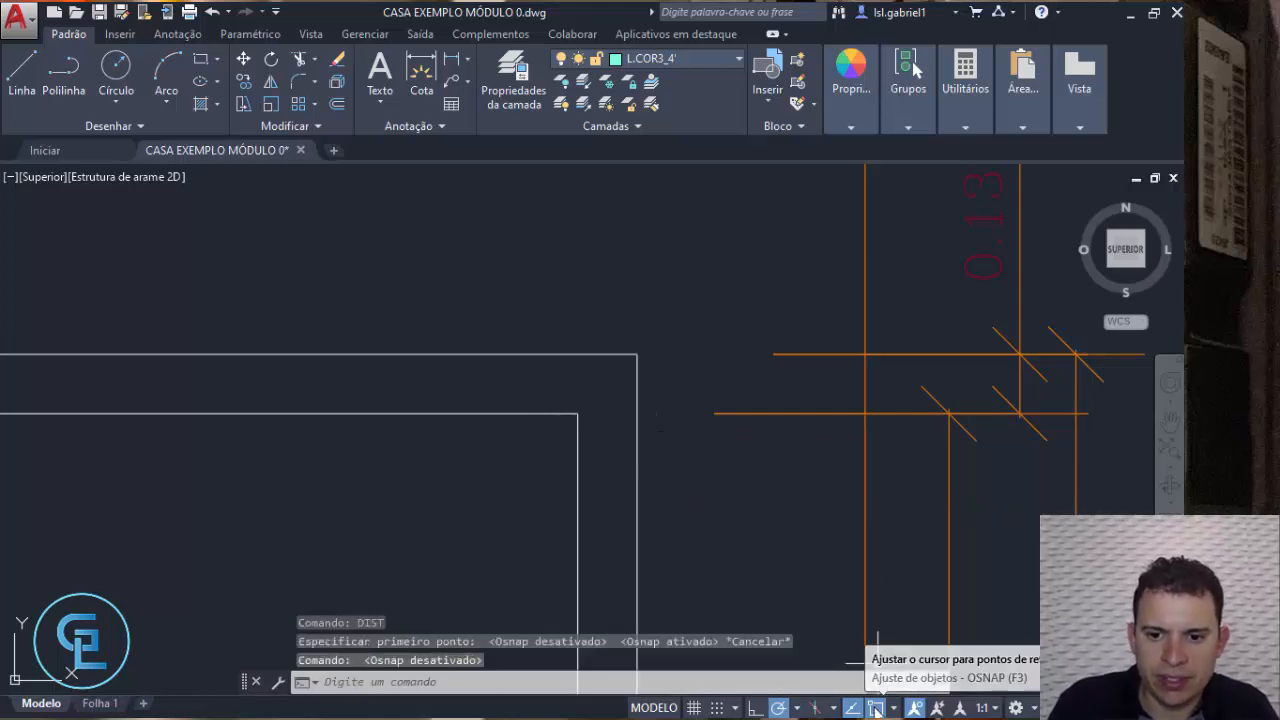
click(877, 709)
click(893, 709)
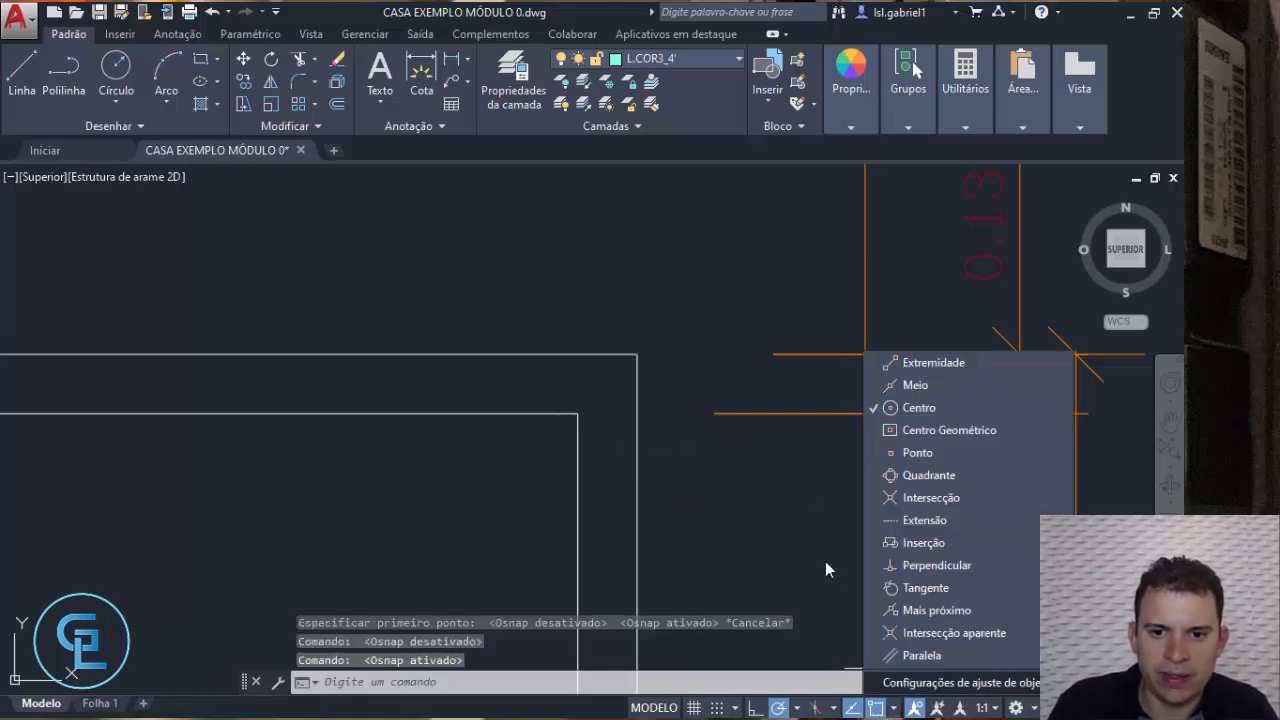
click(724, 482)
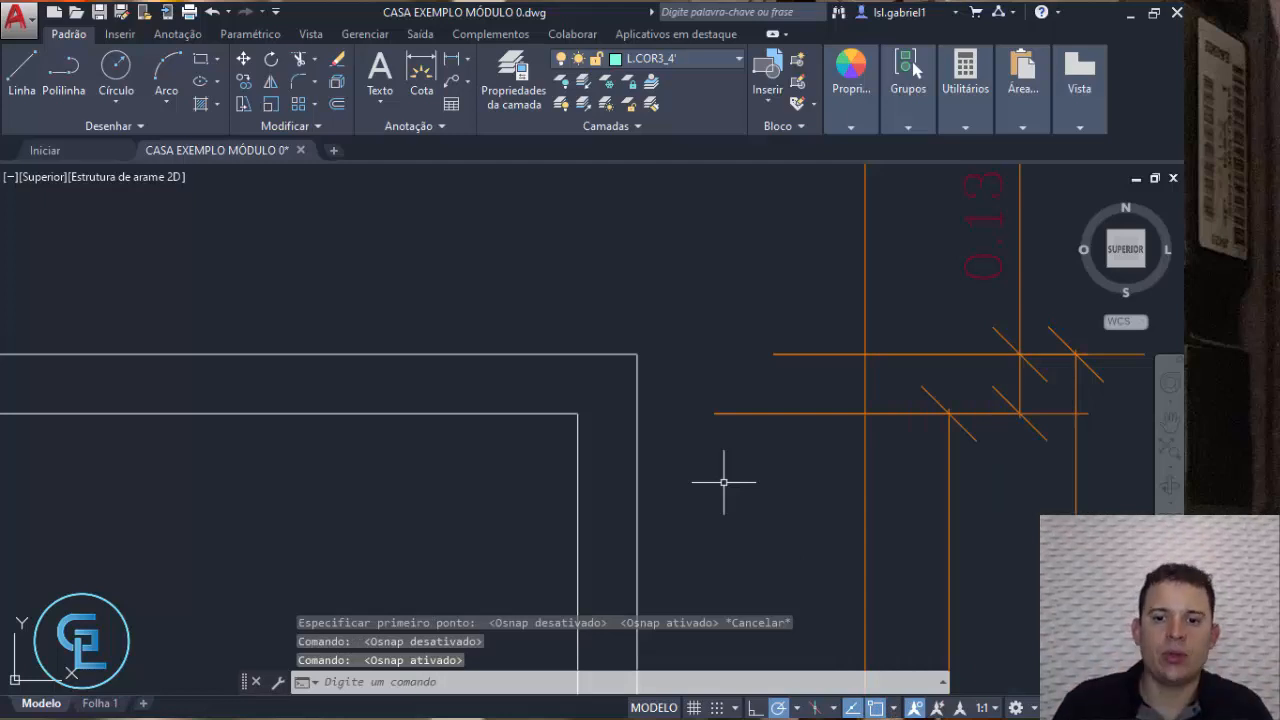
click(894, 709)
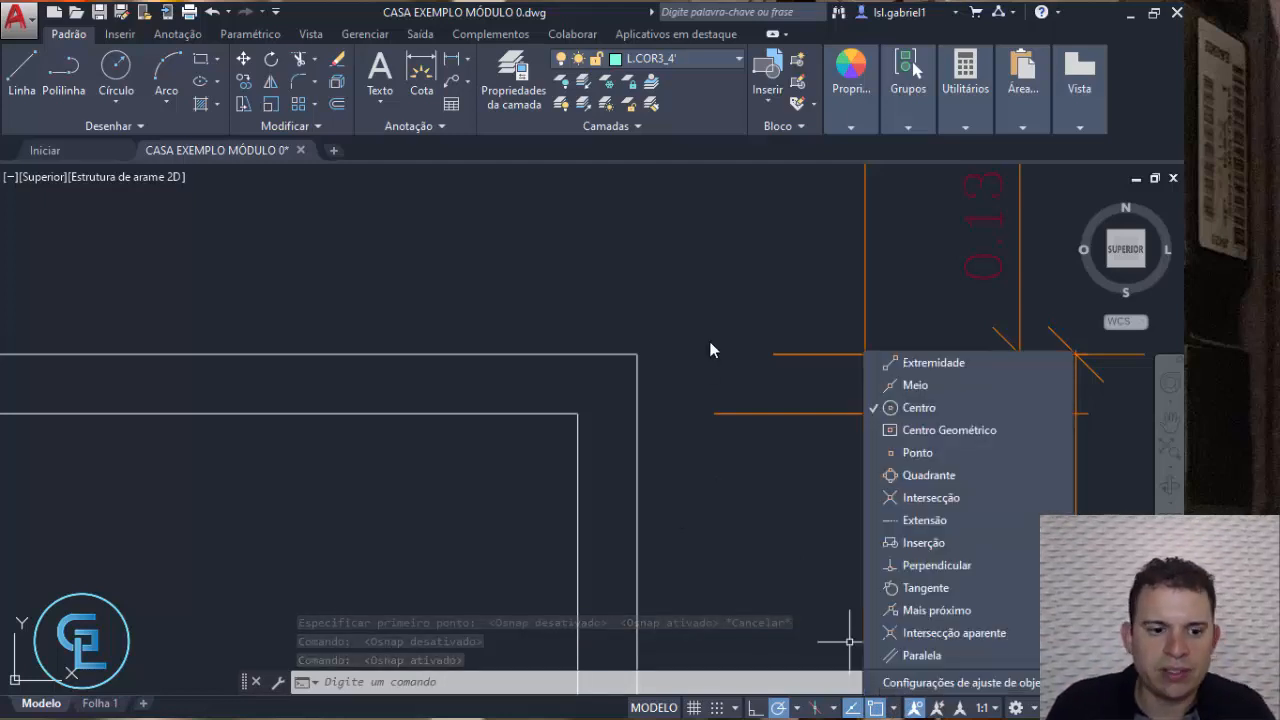
click(690, 340)
key(F3)
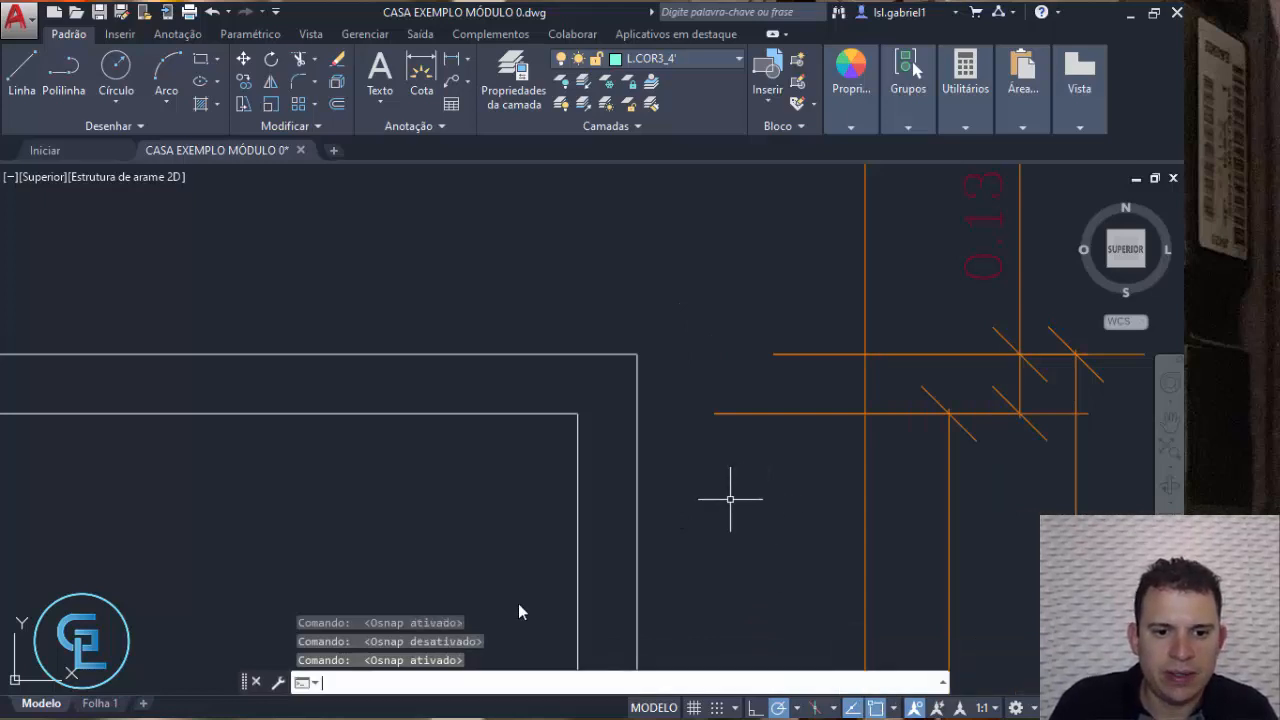
Check the object snap status messages in the expanded command history while toggling object snap off and on
key(F2)
key(F2)
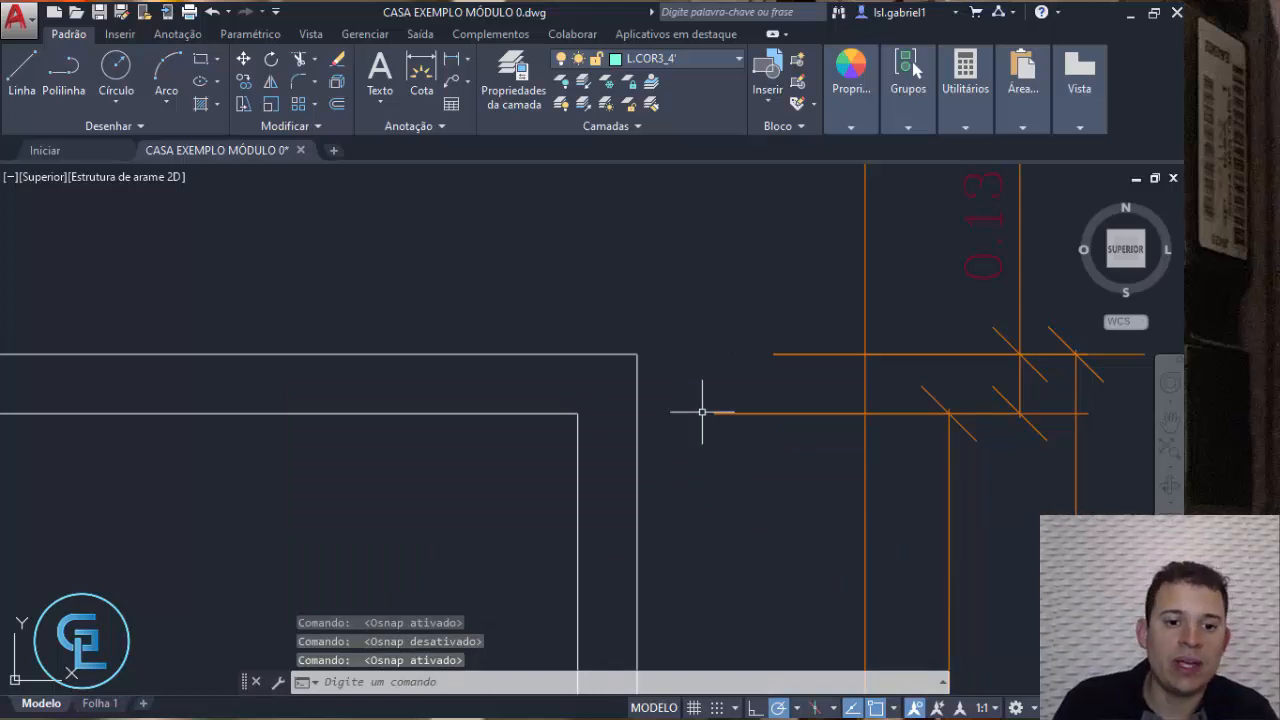
key(F2)
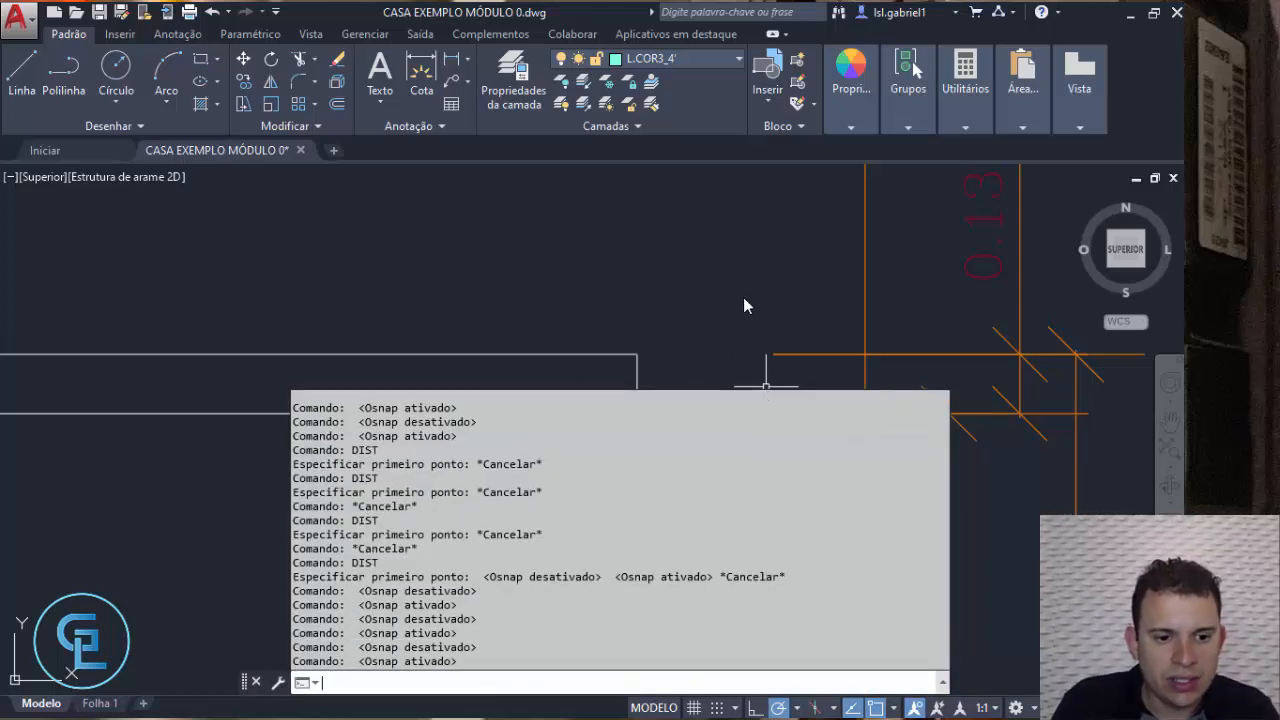
key(F3)
key(F3)
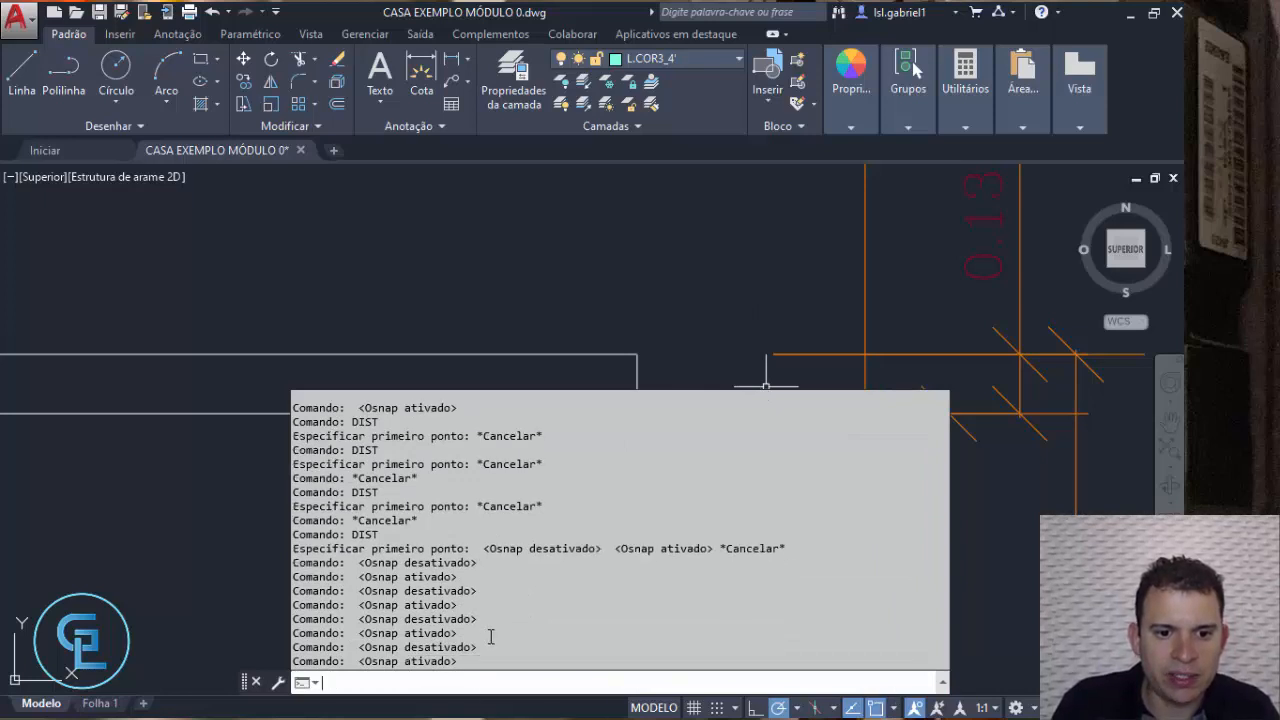
click(487, 663)
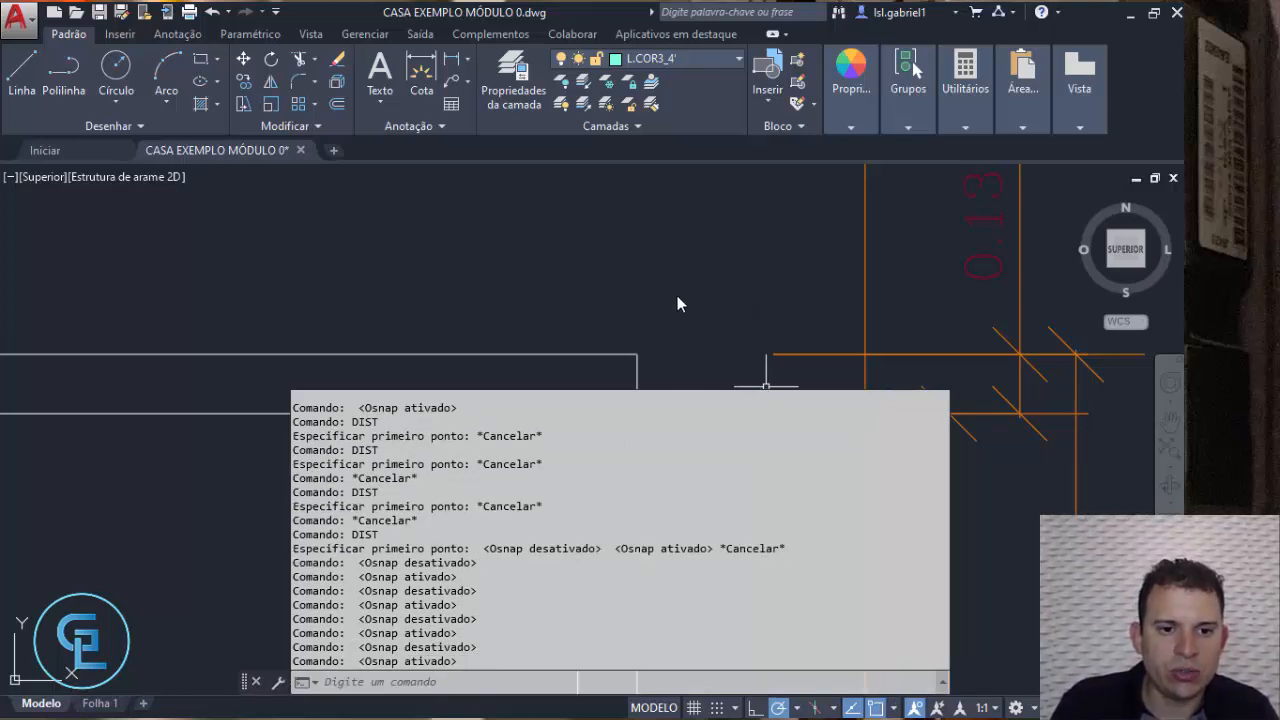
click(681, 456)
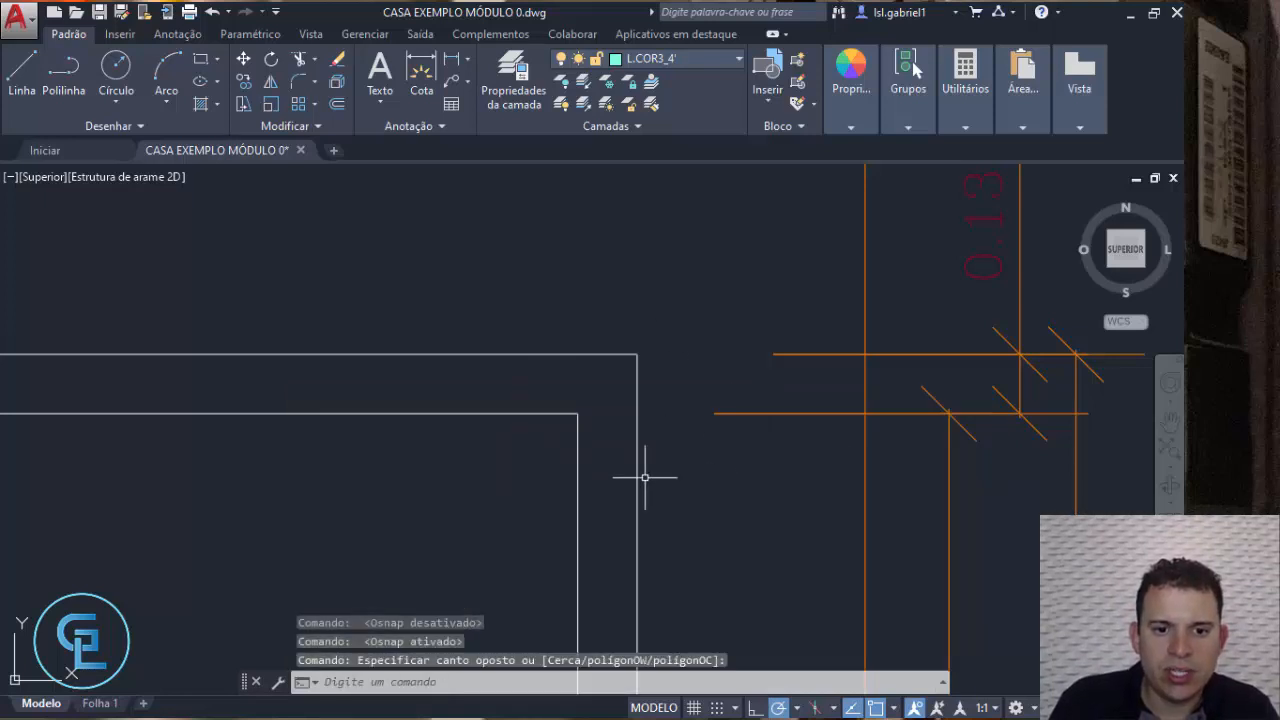
Select the outer and inner wall lines at the corner of QUARTO 1 with crossing windows, clearing each selection
click(668, 486)
click(630, 448)
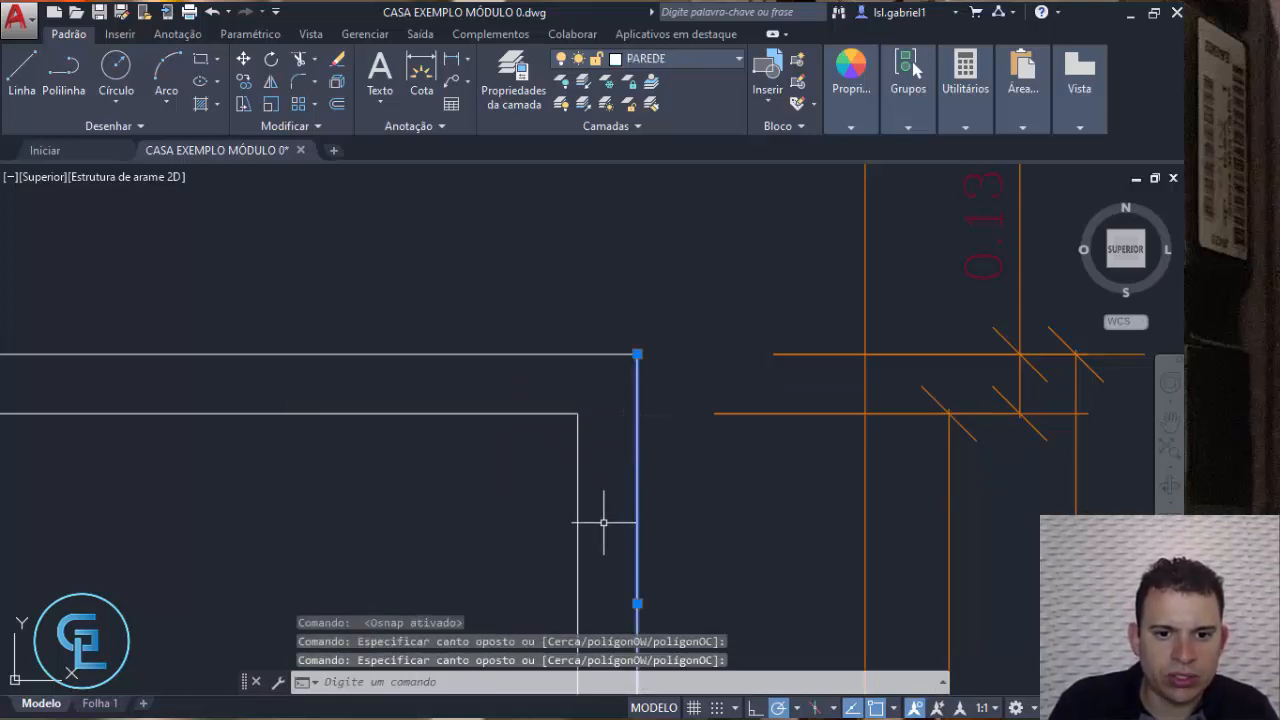
key(Escape)
click(603, 522)
click(558, 482)
key(Escape)
click(468, 424)
click(466, 394)
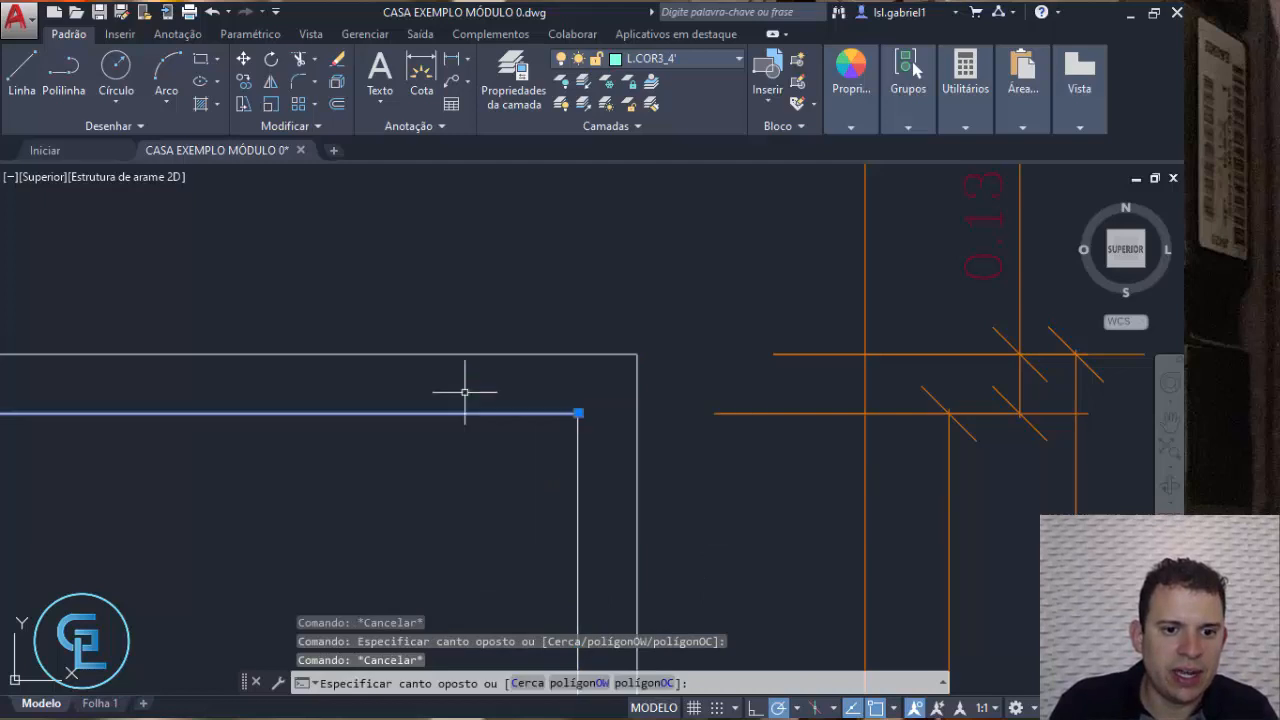
key(Escape)
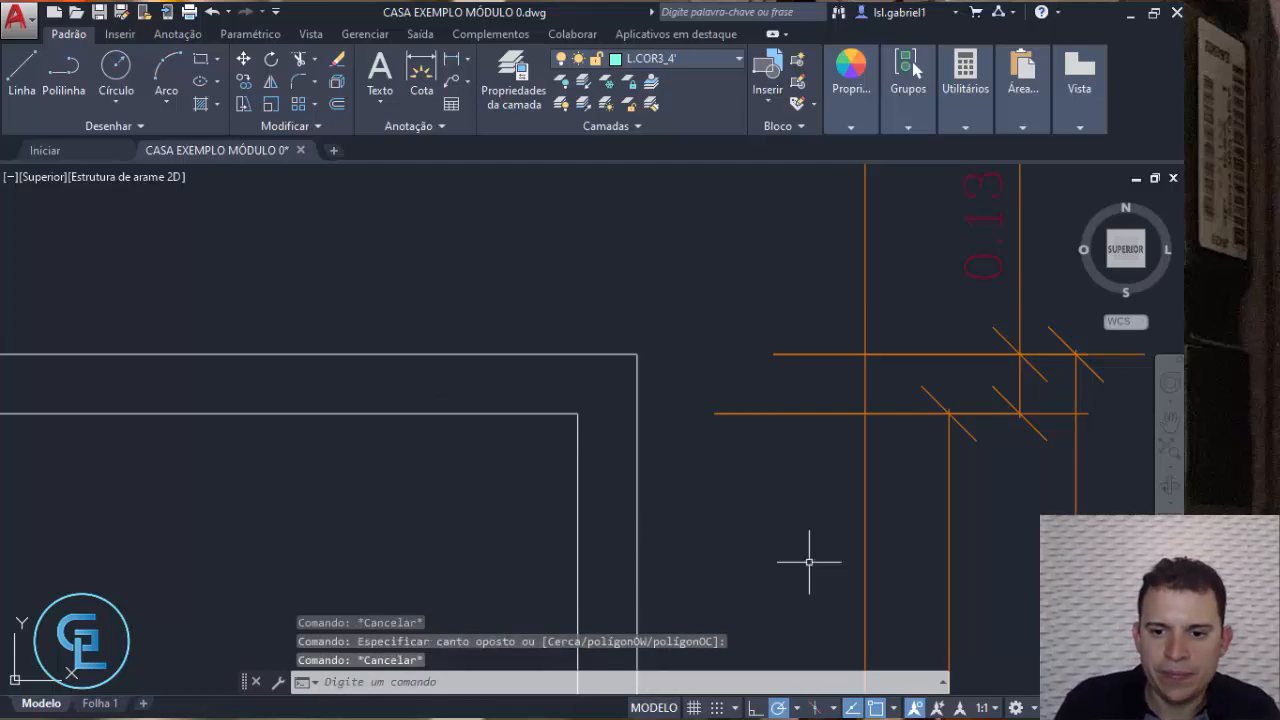
Review the list of available object snap modes, including Extremidade and Centro
click(893, 707)
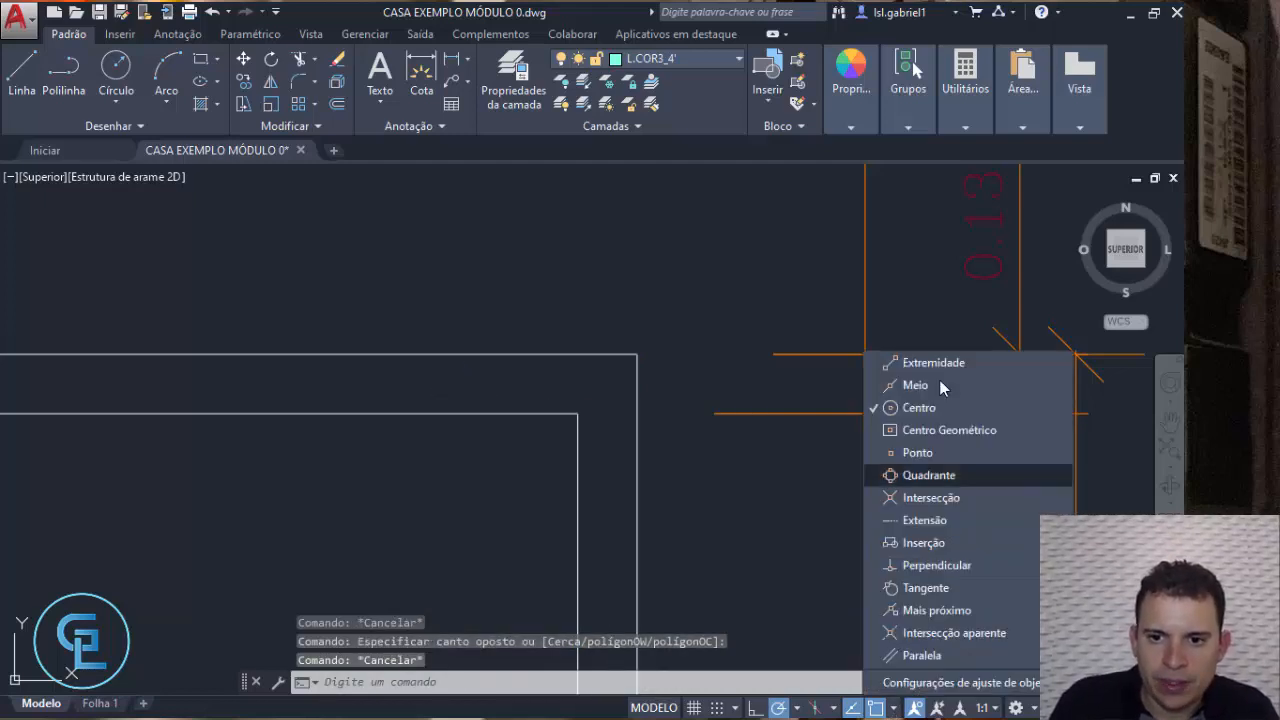
click(809, 567)
click(893, 707)
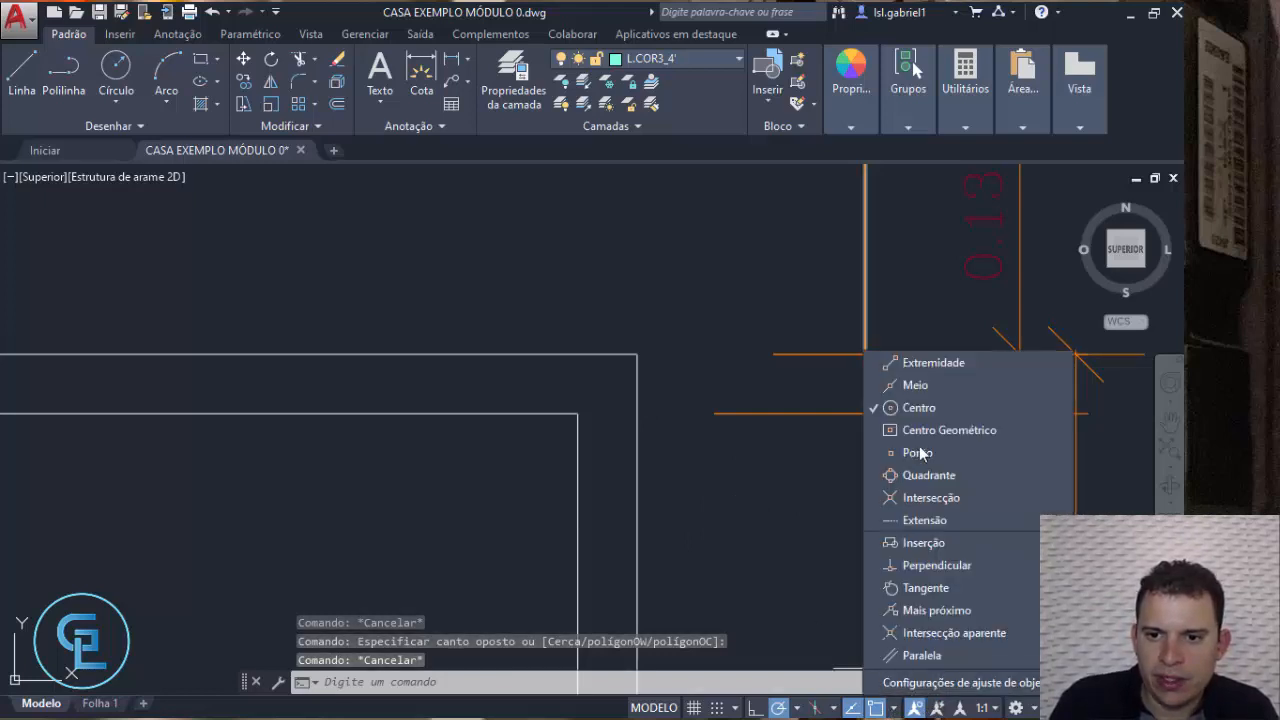
click(930, 363)
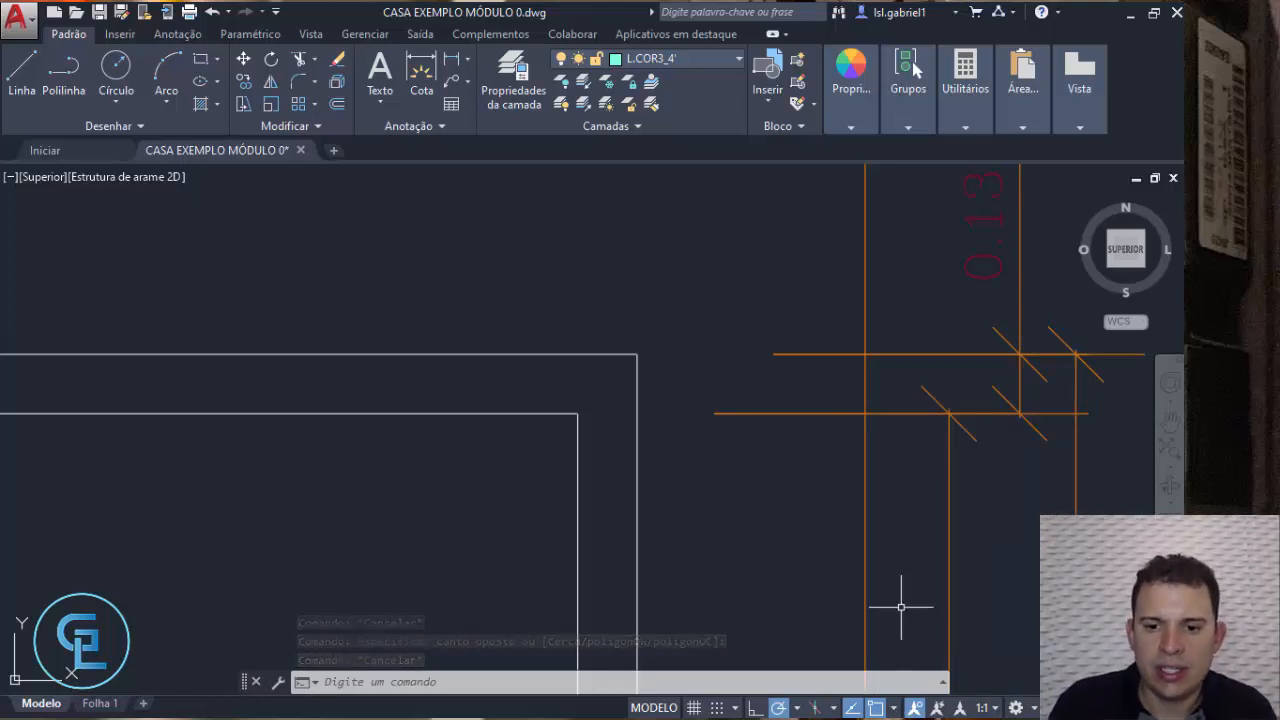
Enable all remaining object snap modes alongside Centro, from Extremidade and Meio through Intersecção aparente and Paralela
click(893, 707)
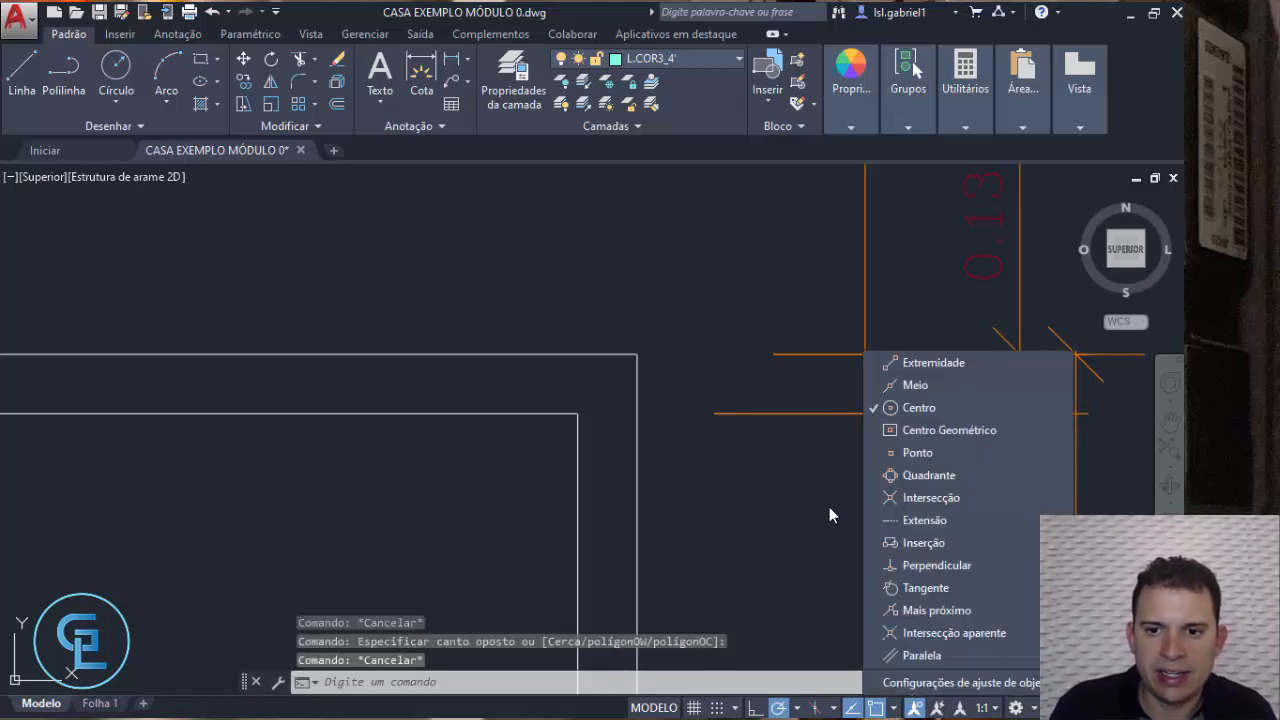
click(930, 363)
click(925, 385)
click(935, 430)
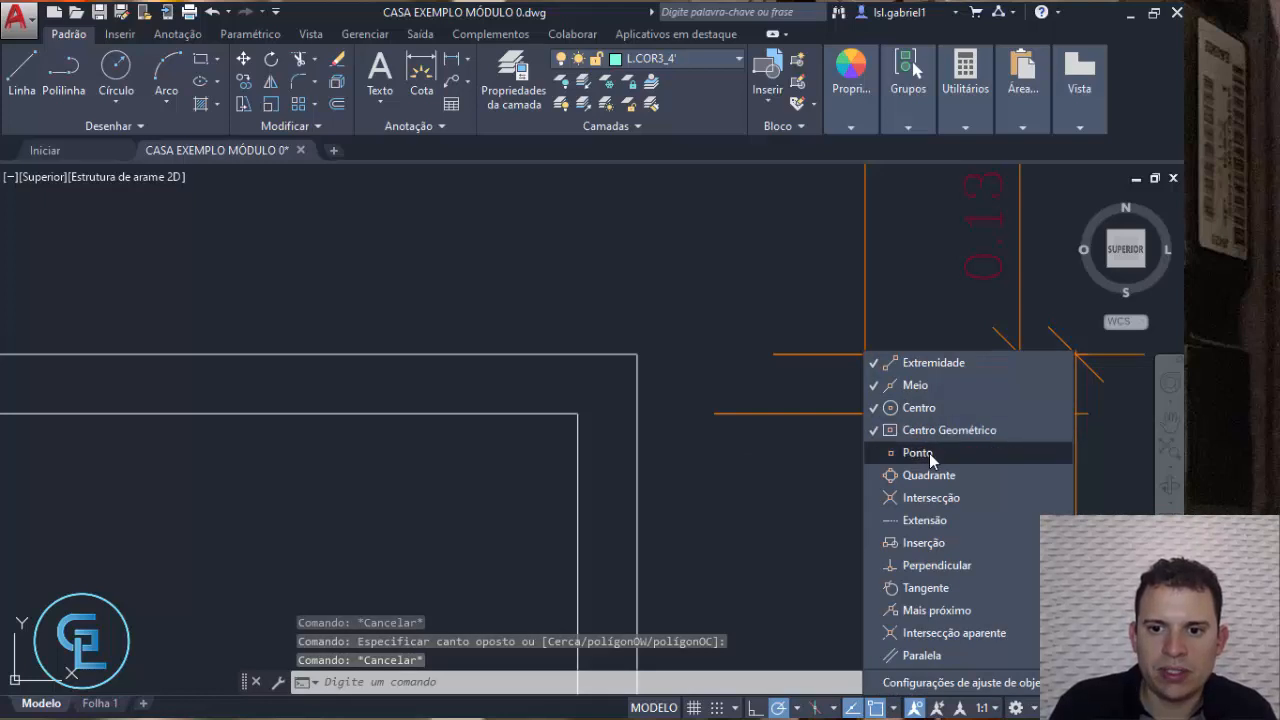
click(920, 455)
click(930, 476)
click(933, 498)
click(940, 521)
click(936, 543)
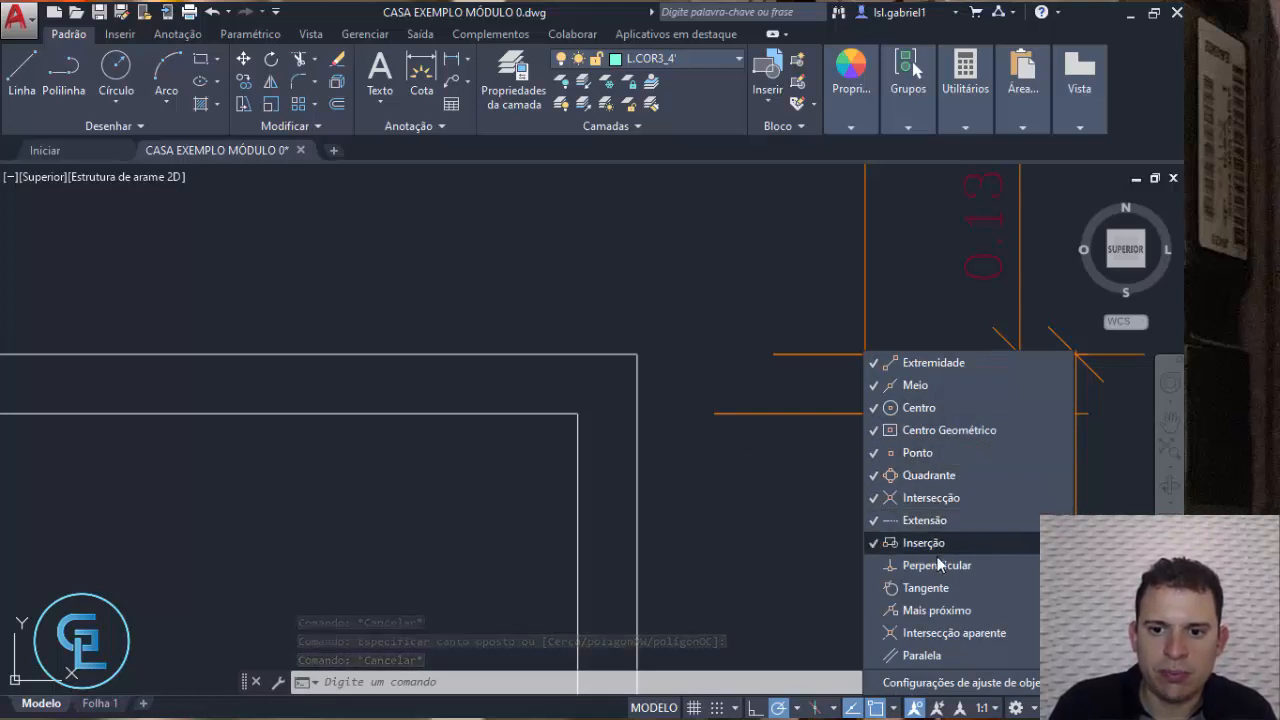
click(937, 565)
click(939, 588)
click(939, 611)
click(940, 633)
click(940, 656)
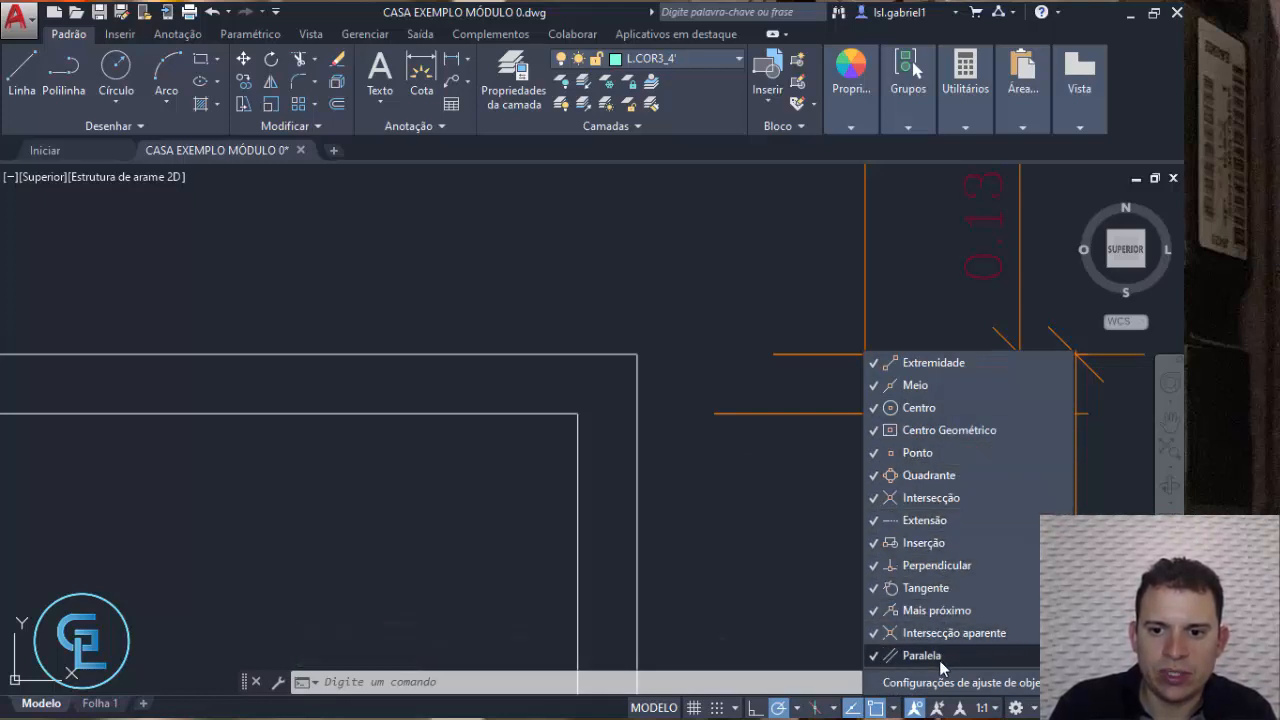
click(761, 510)
key(Escape)
key(Escape)
Measure the upper wall thickness of QUARTO 1 with DIST, snapping from the inner corner straight up to the outer wall line
text(Dis)
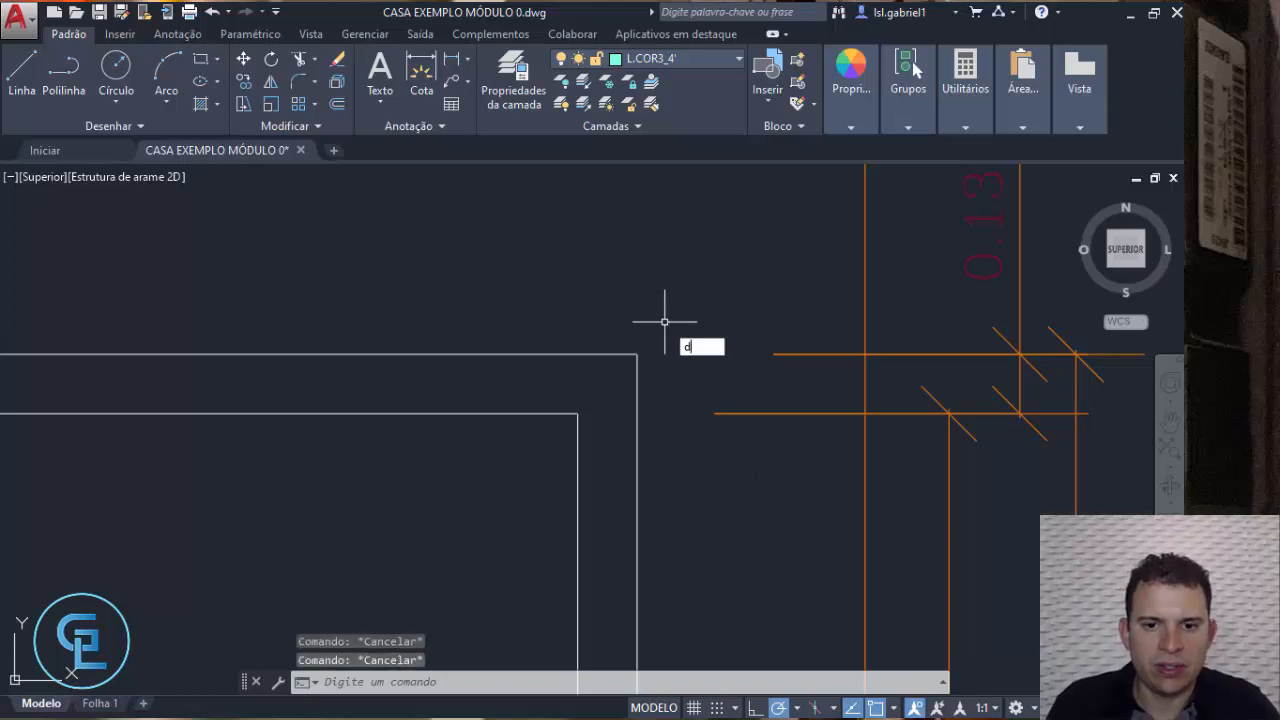
text(t)
key(Return)
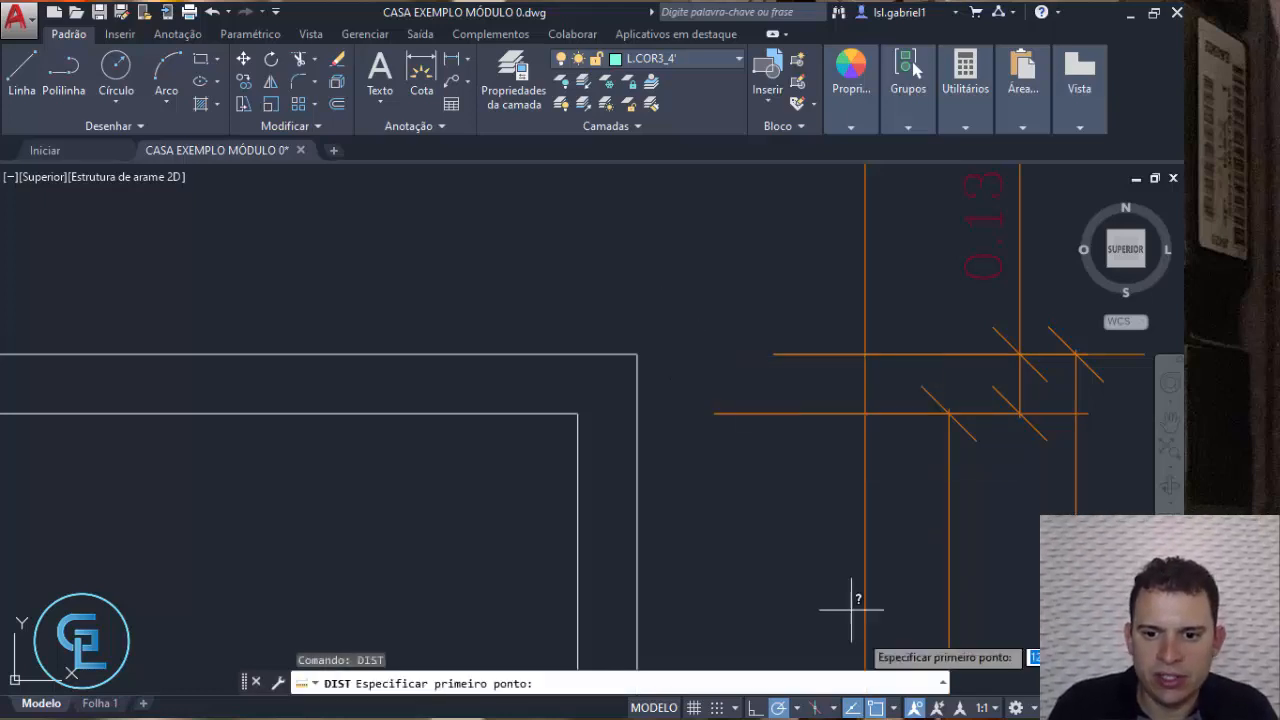
key(F3)
key(F3)
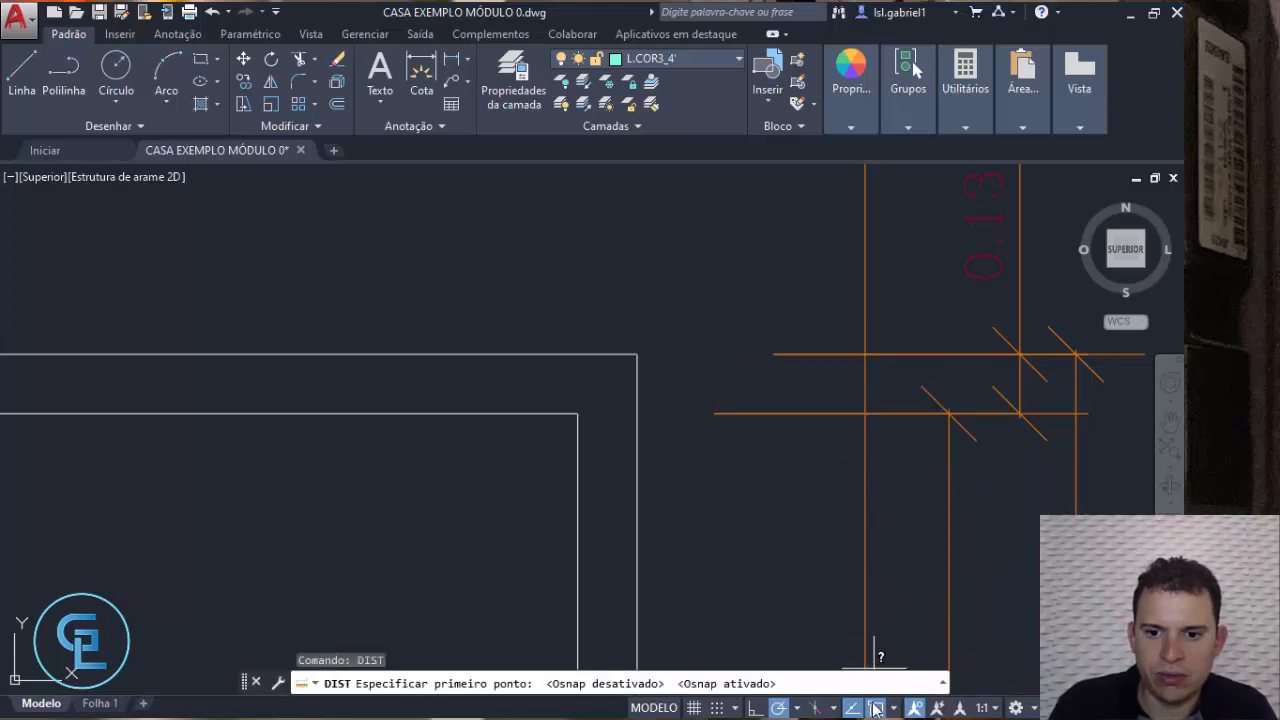
click(580, 405)
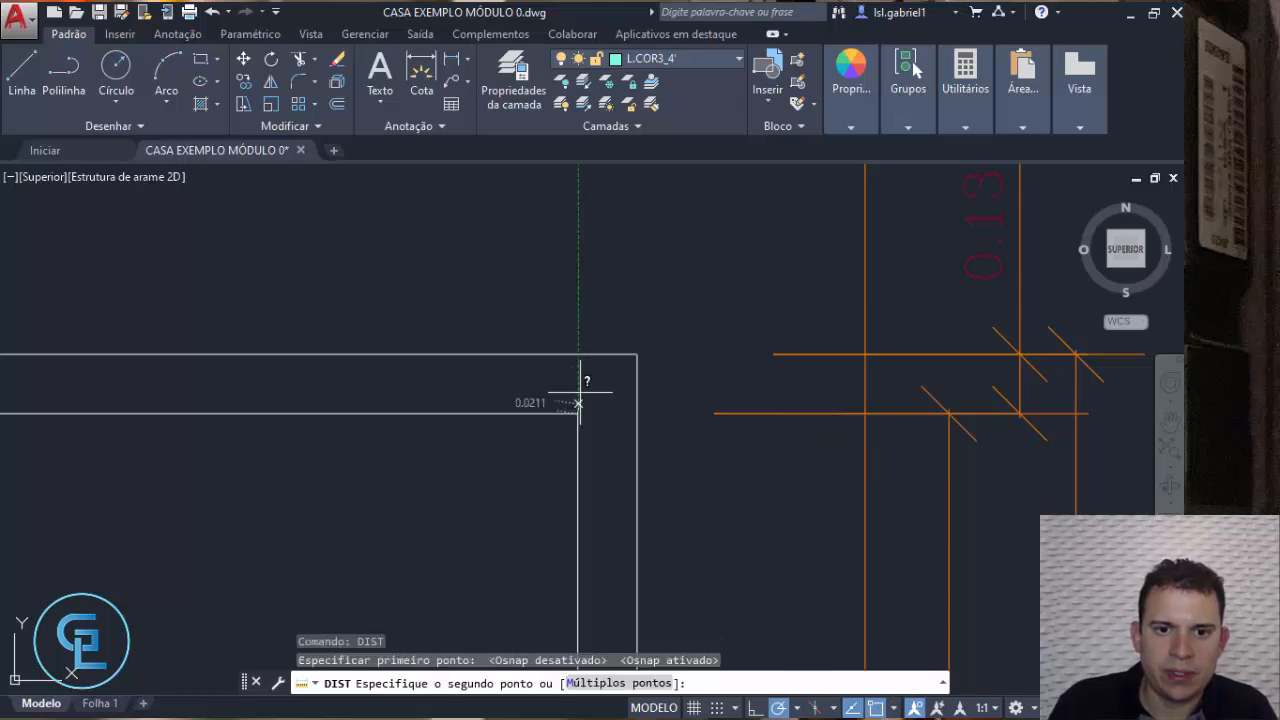
click(584, 395)
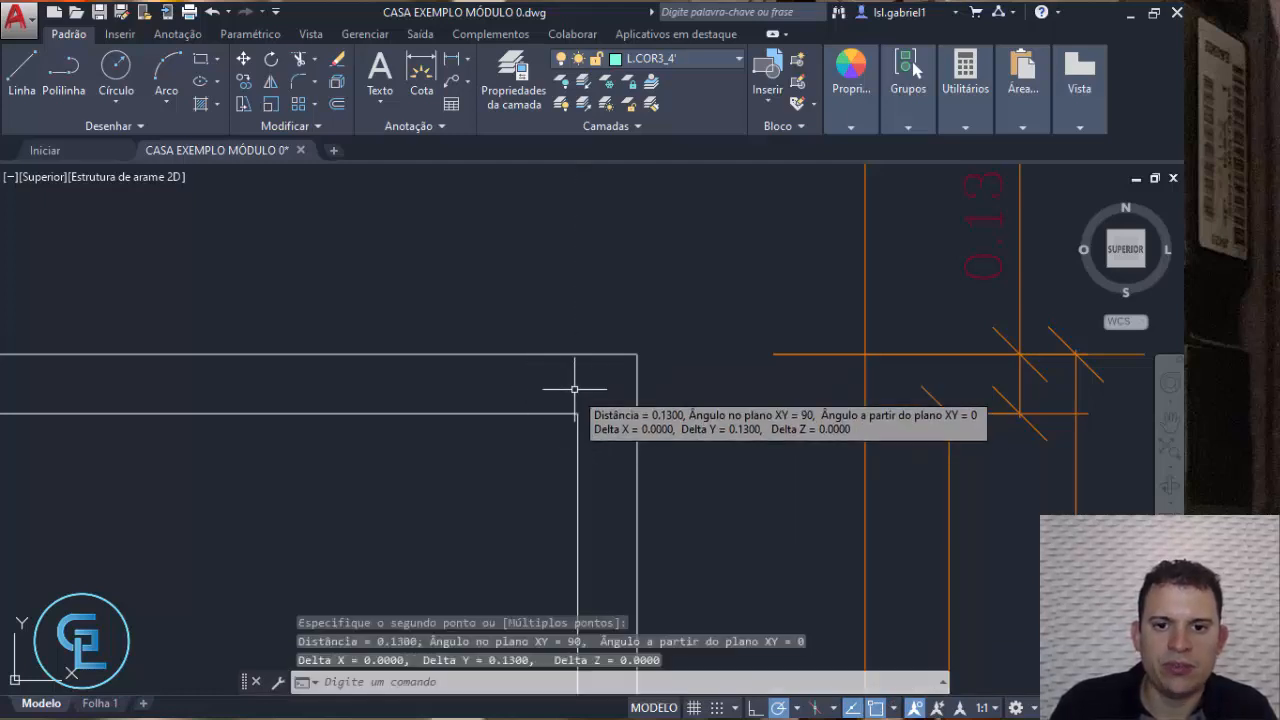
Measure the distance between the upper ends of the two vertical frame lines between E.T1 and E.14A with DIST
scroll(580, 396, down, 10)
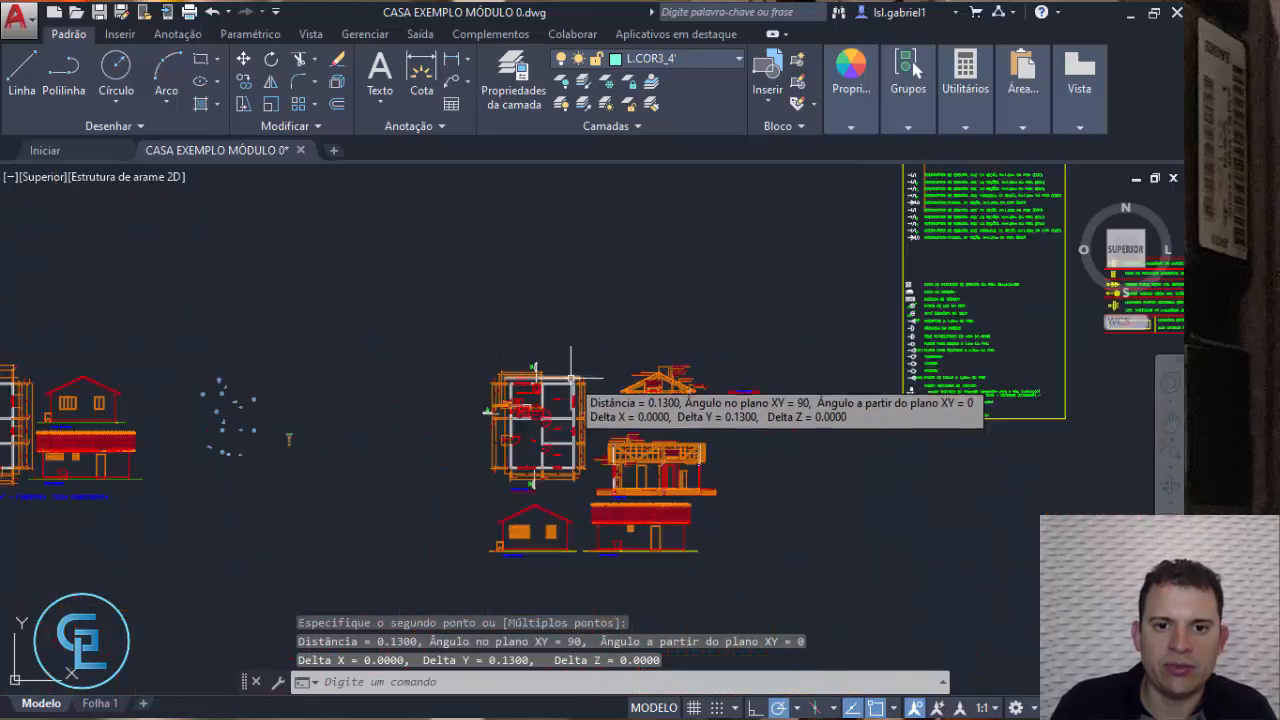
scroll(571, 386, up, 5)
scroll(552, 326, down, 9)
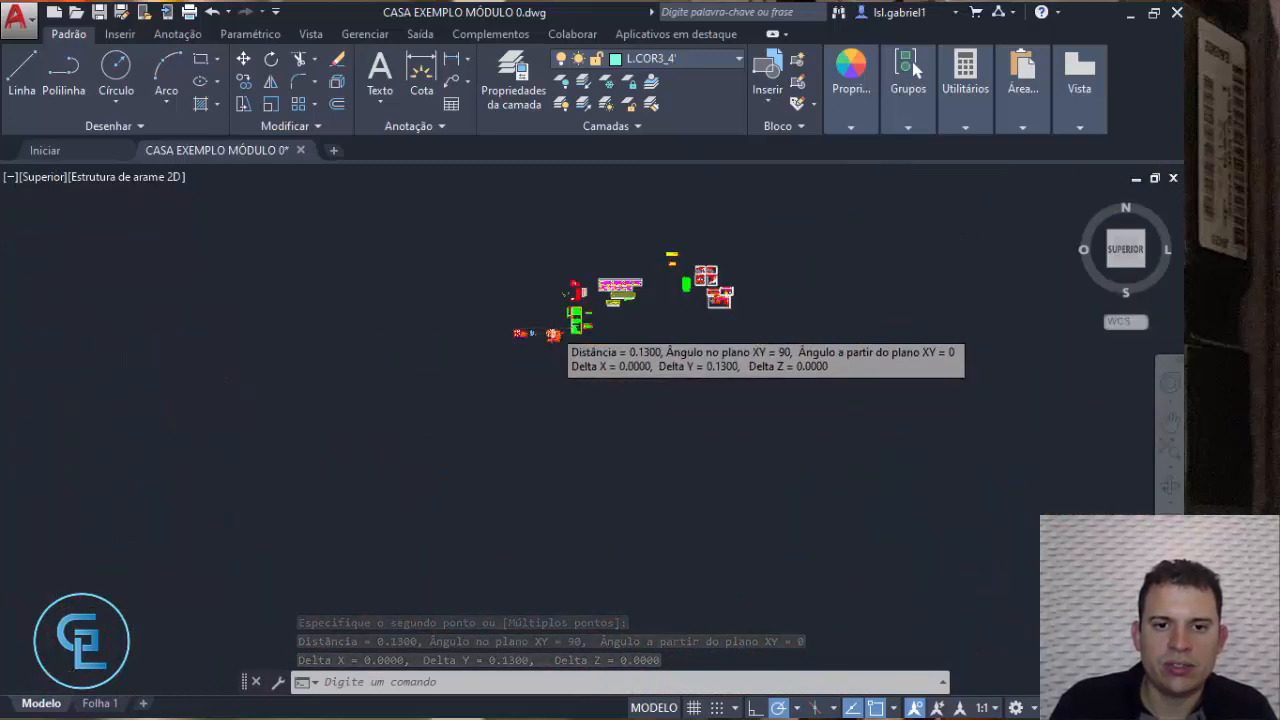
scroll(555, 323, up, 7)
scroll(560, 320, down, 4)
scroll(785, 245, up, 6)
middle_click(558, 262)
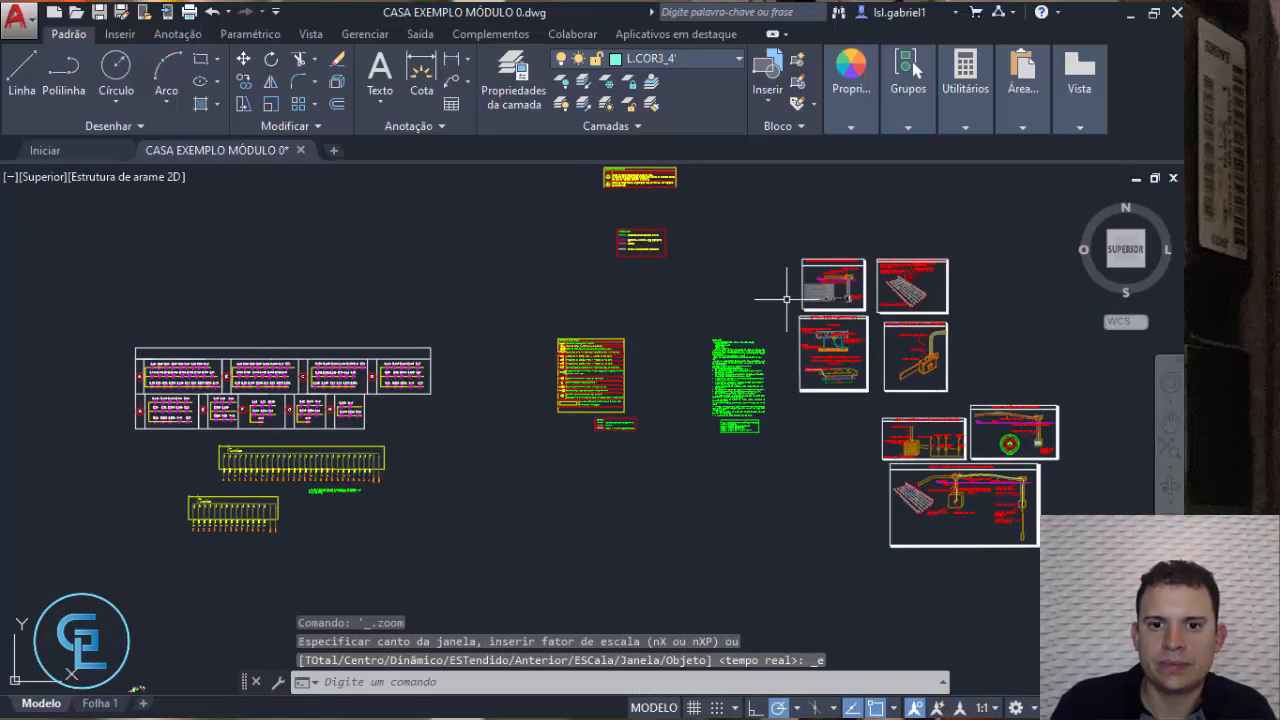
scroll(358, 370, up, 2)
scroll(402, 343, up, 8)
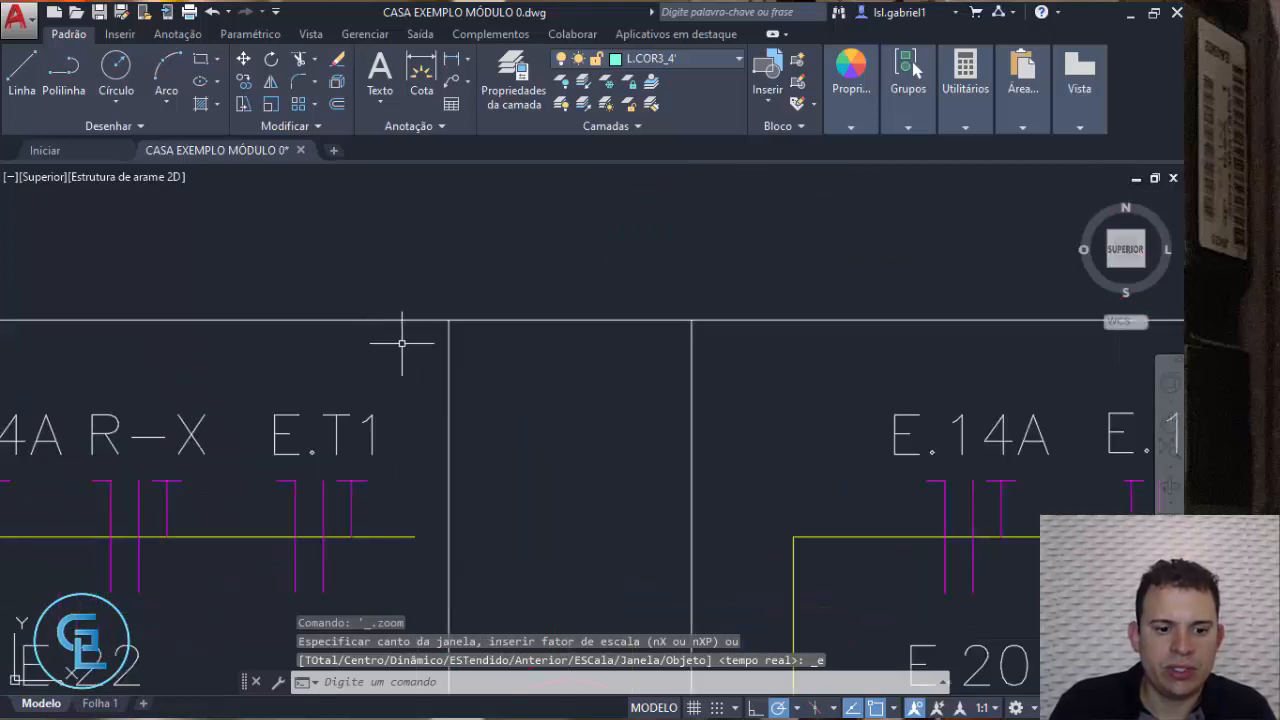
key(Return)
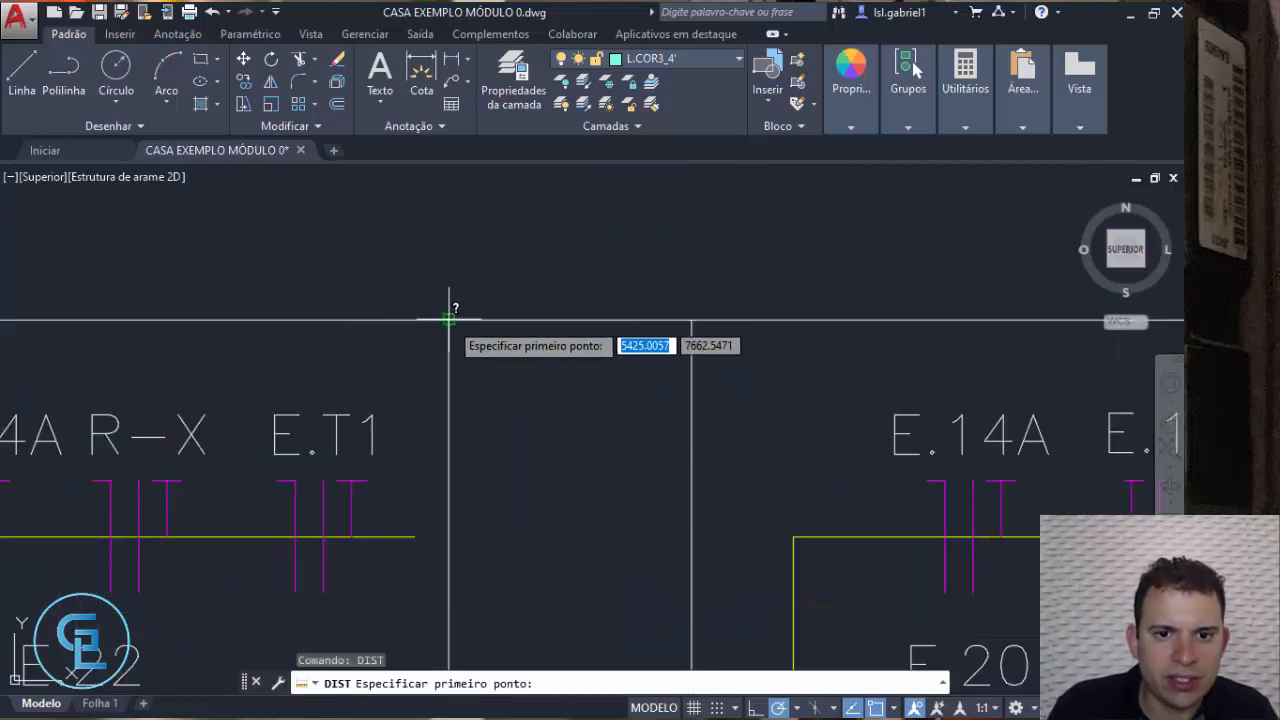
click(449, 320)
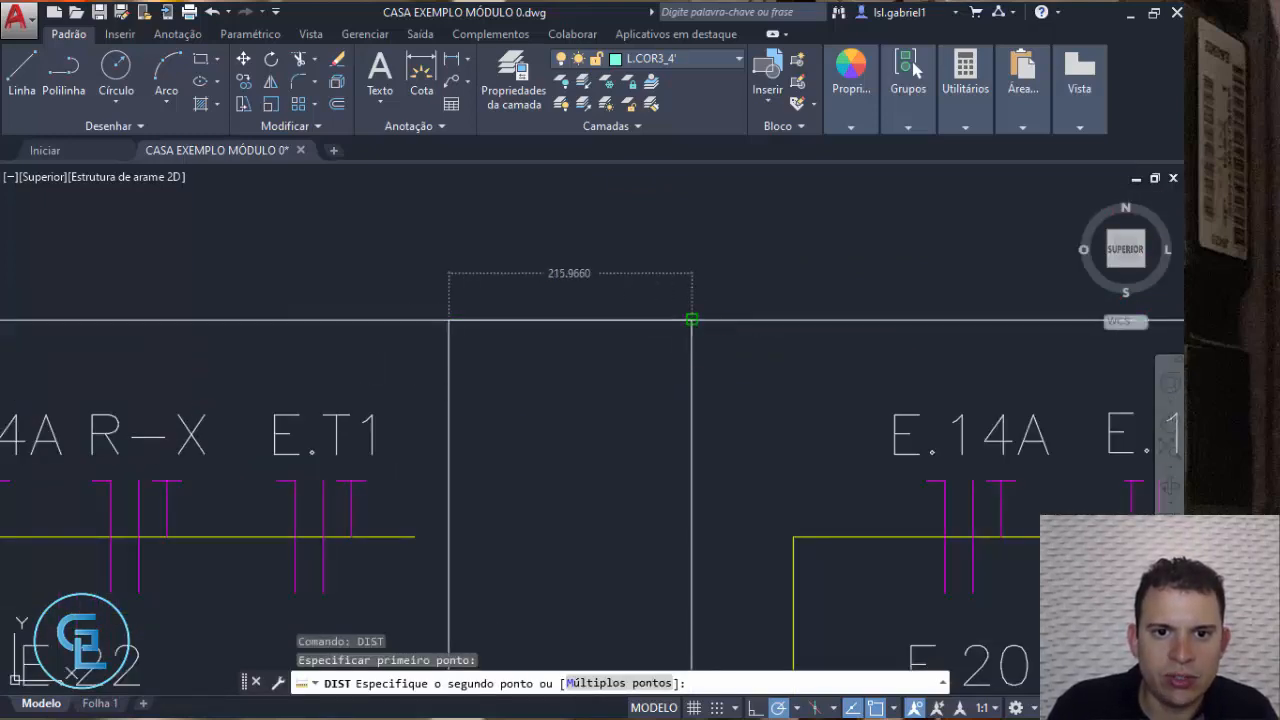
click(693, 320)
Return to the house floor plan and examine the upper exterior corner of QUARTO 1
scroll(575, 357, down, 10)
scroll(575, 357, down, 8)
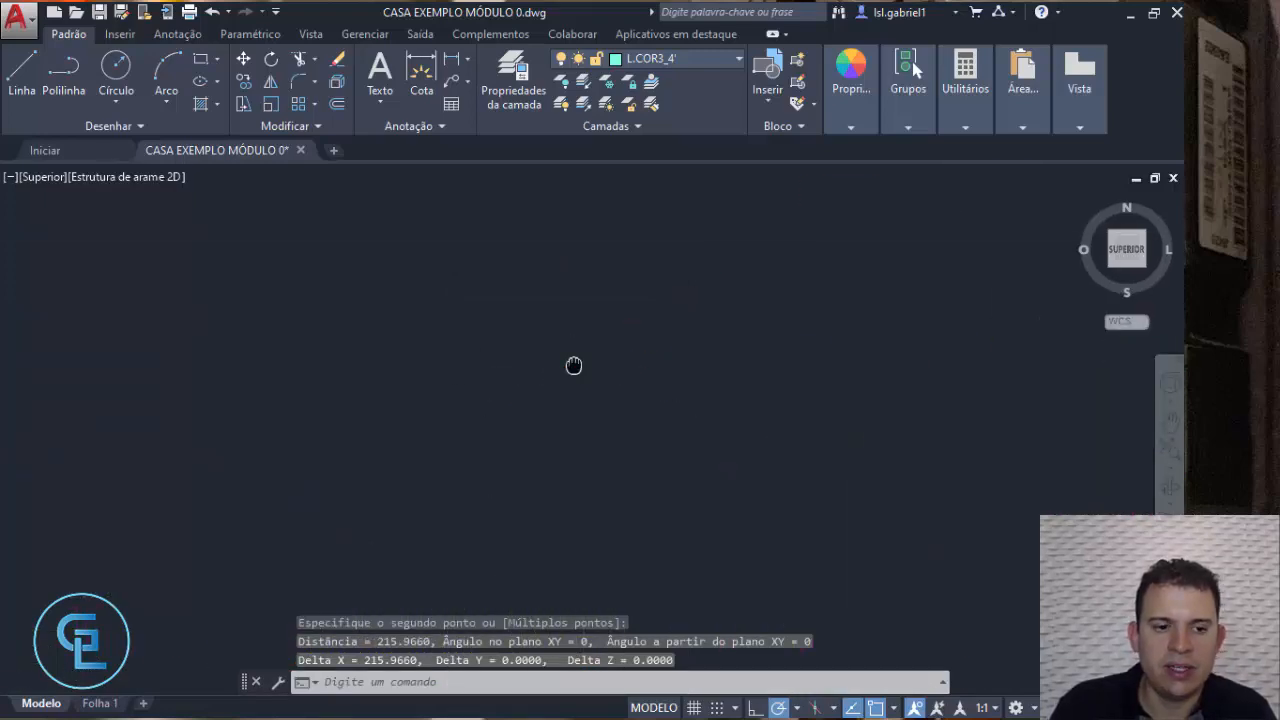
scroll(590, 385, up, 3)
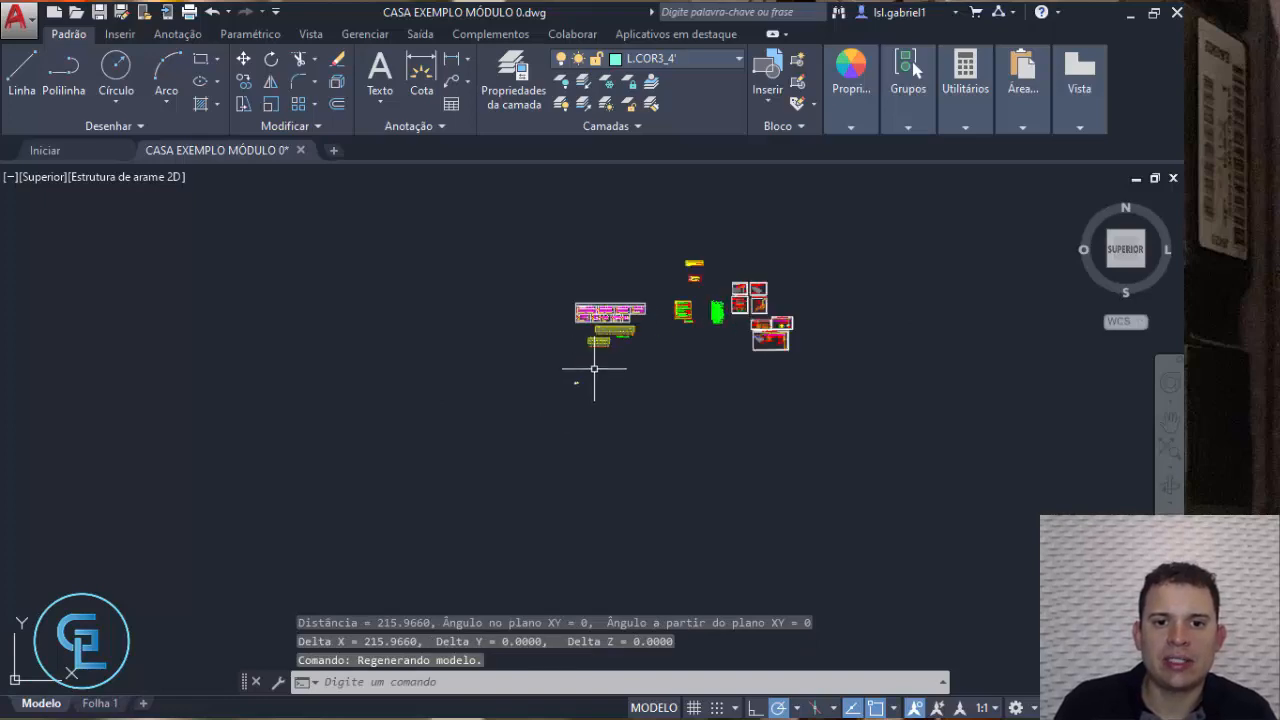
scroll(545, 388, down, 5)
scroll(722, 446, up, 11)
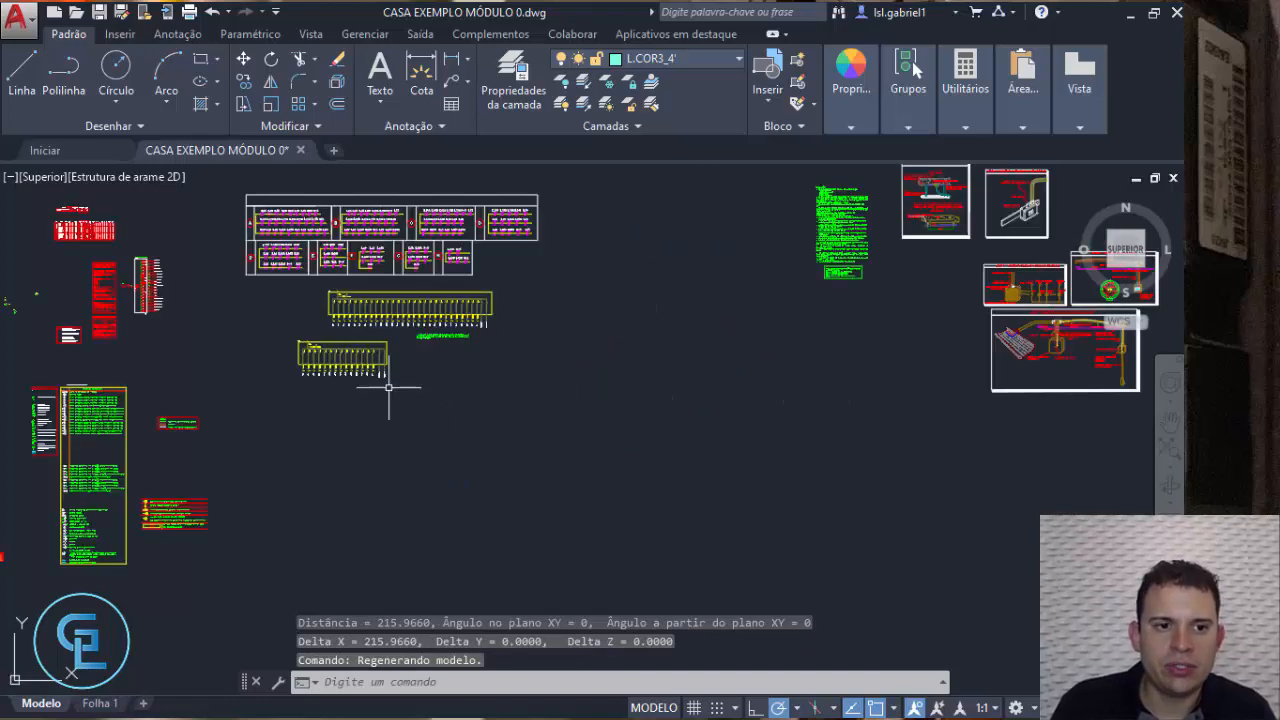
middle_drag(450, 394, 867, 333)
mouse_move(565, 383)
middle_down()
mouse_move(780, 338)
mouse_move(922, 285)
middle_up()
scroll(680, 411, up, 10)
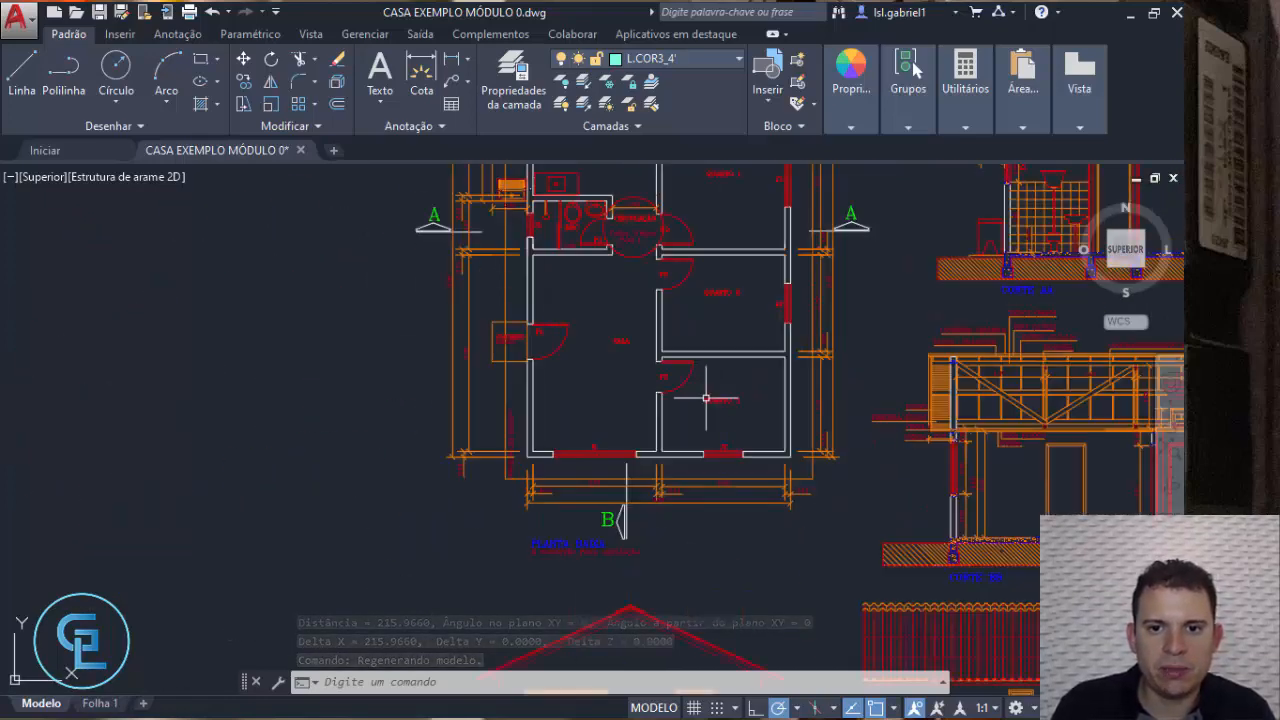
middle_drag(845, 289, 791, 412)
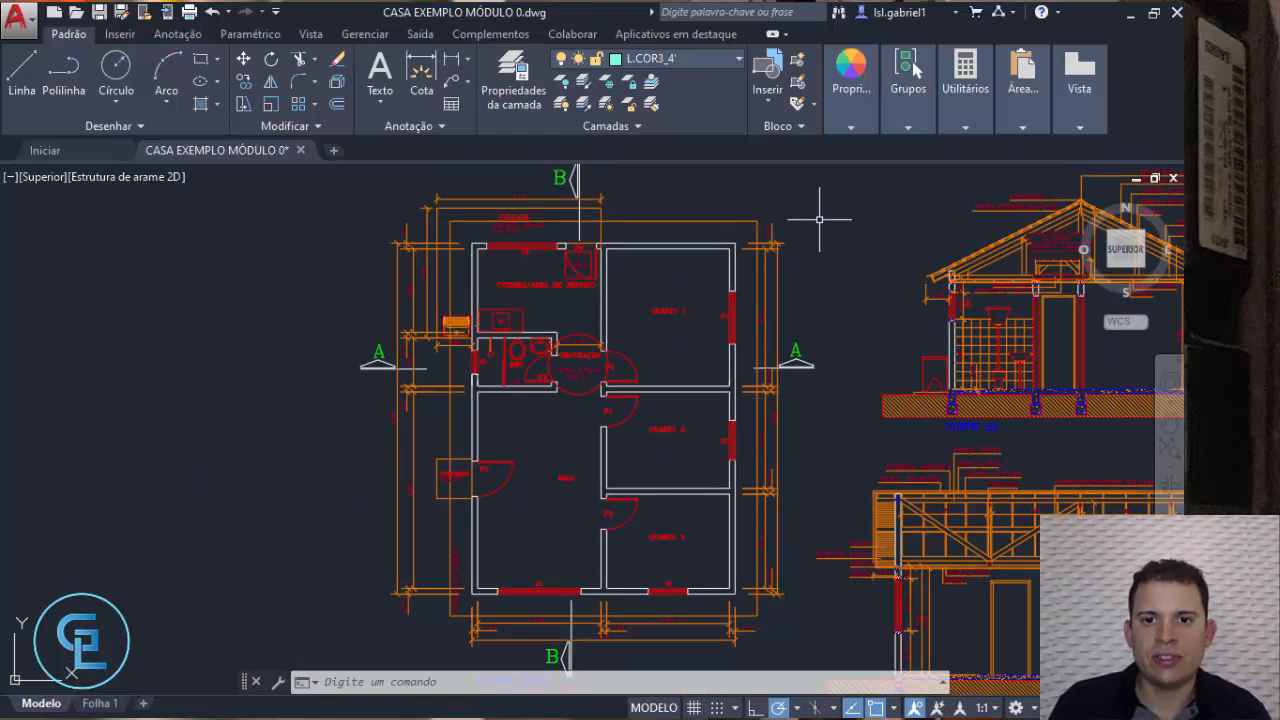
middle_drag(819, 219, 706, 291)
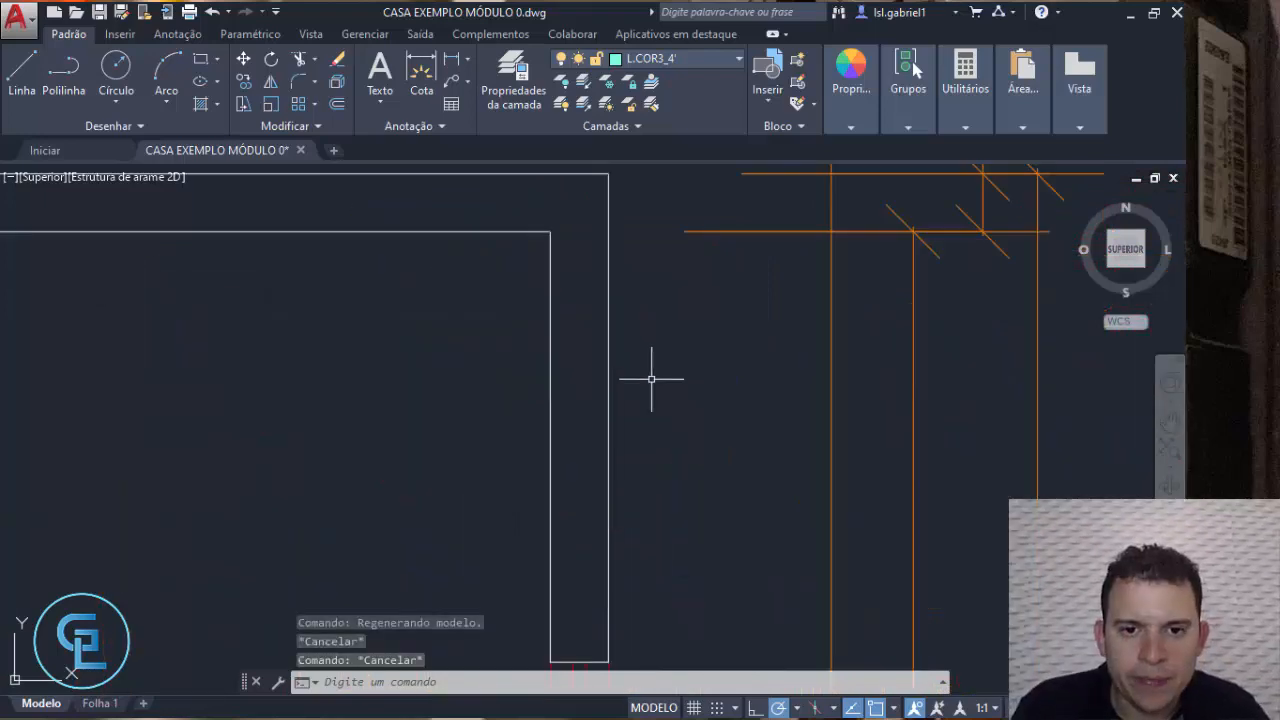
Erase the corner walls of QUARTO 1 and the adjacent dimensions selected with a crossing window, and undo the erasure
click(652, 379)
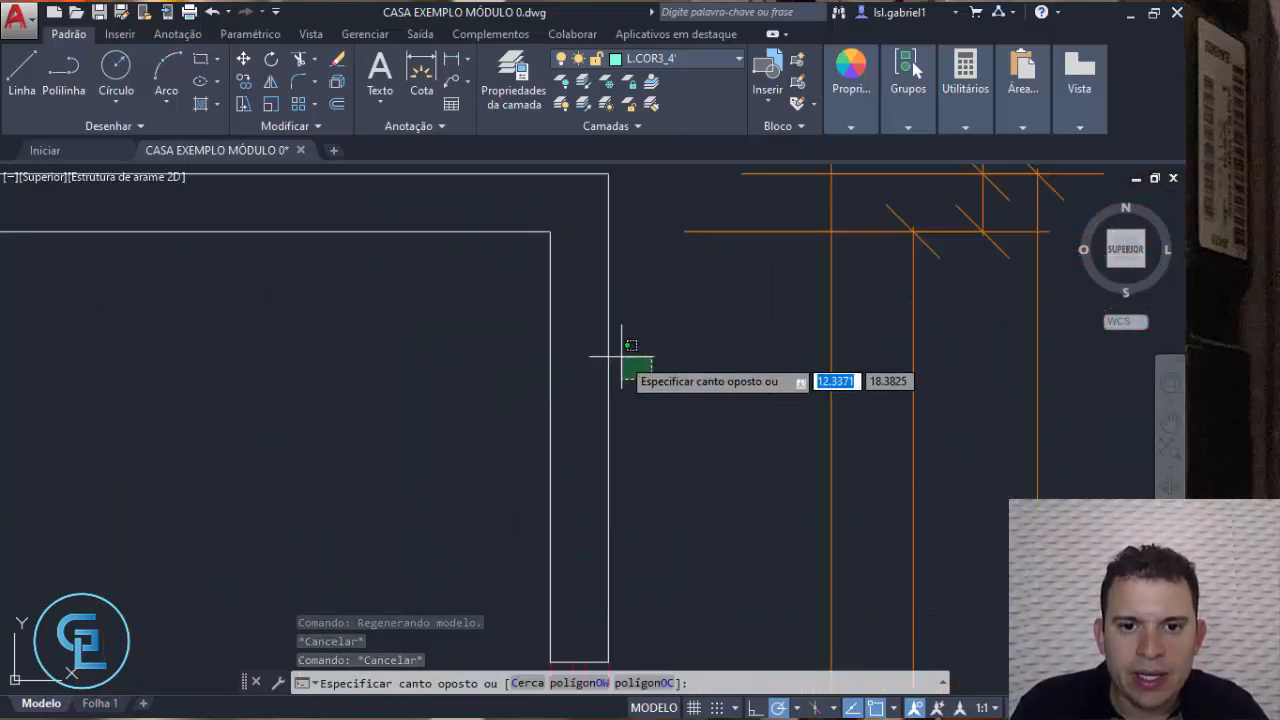
click(623, 342)
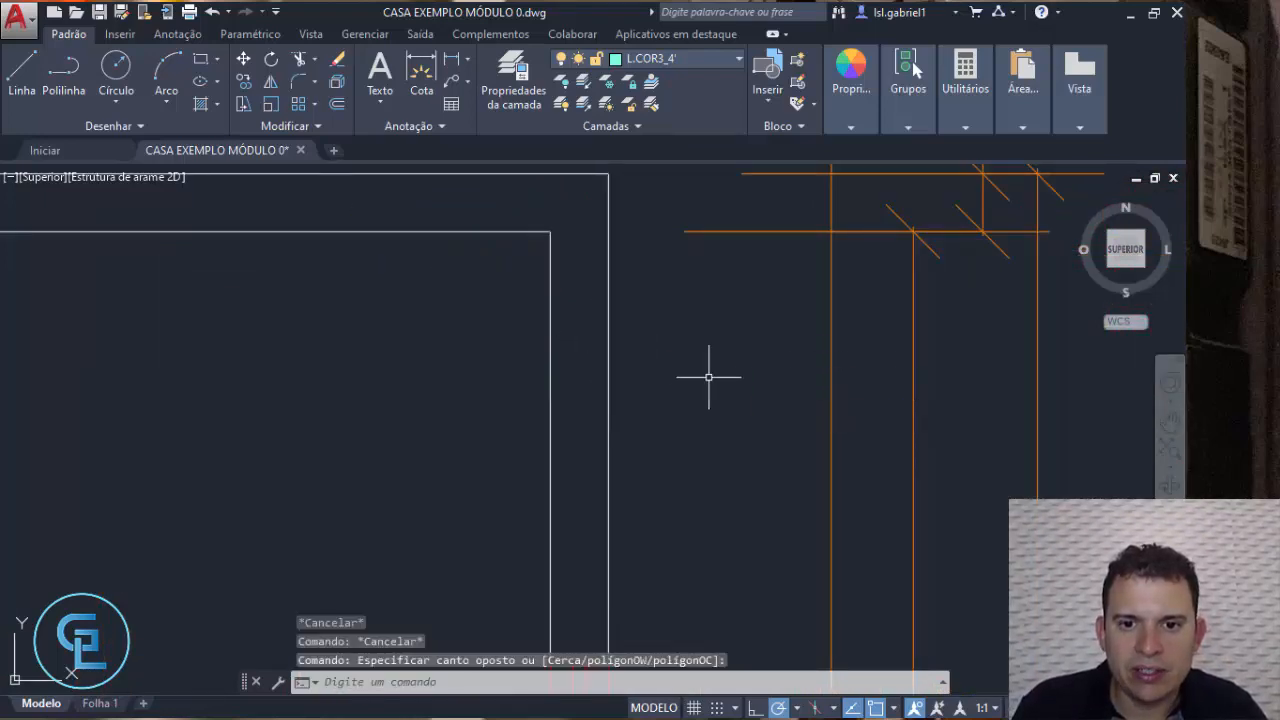
click(748, 404)
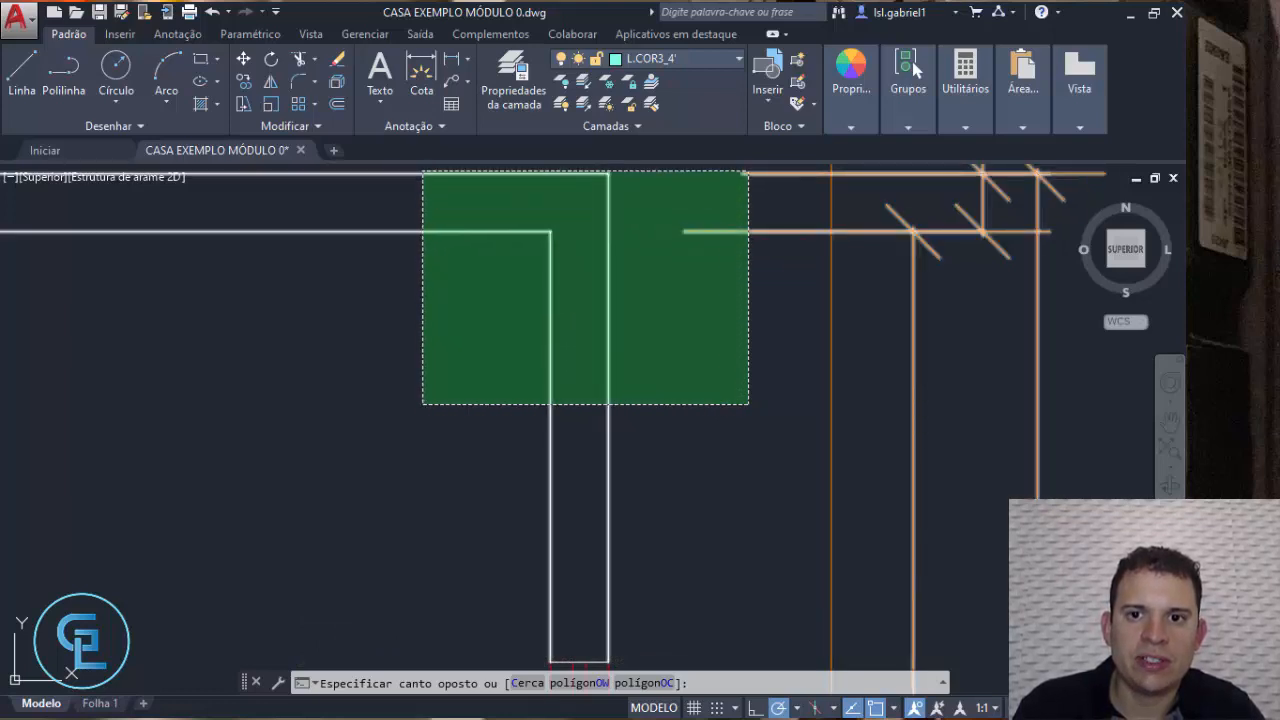
click(422, 173)
scroll(603, 329, down, 2)
middle_drag(631, 314, 690, 383)
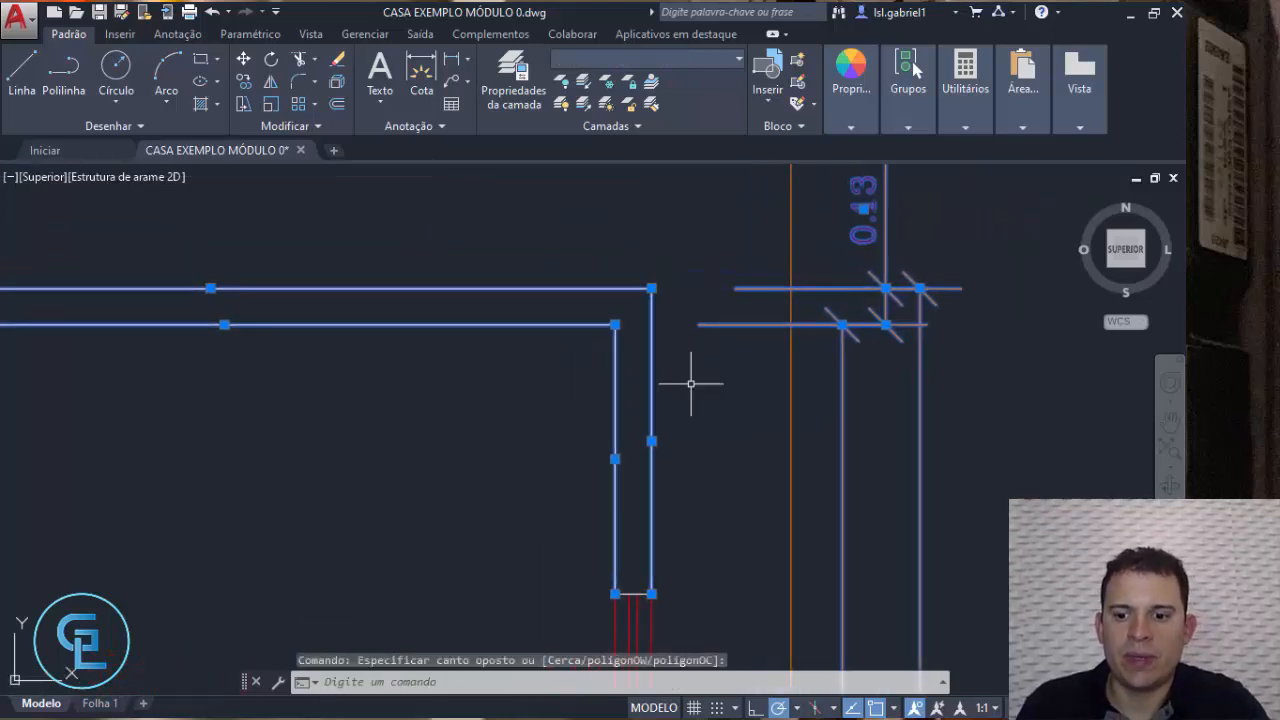
key(Delete)
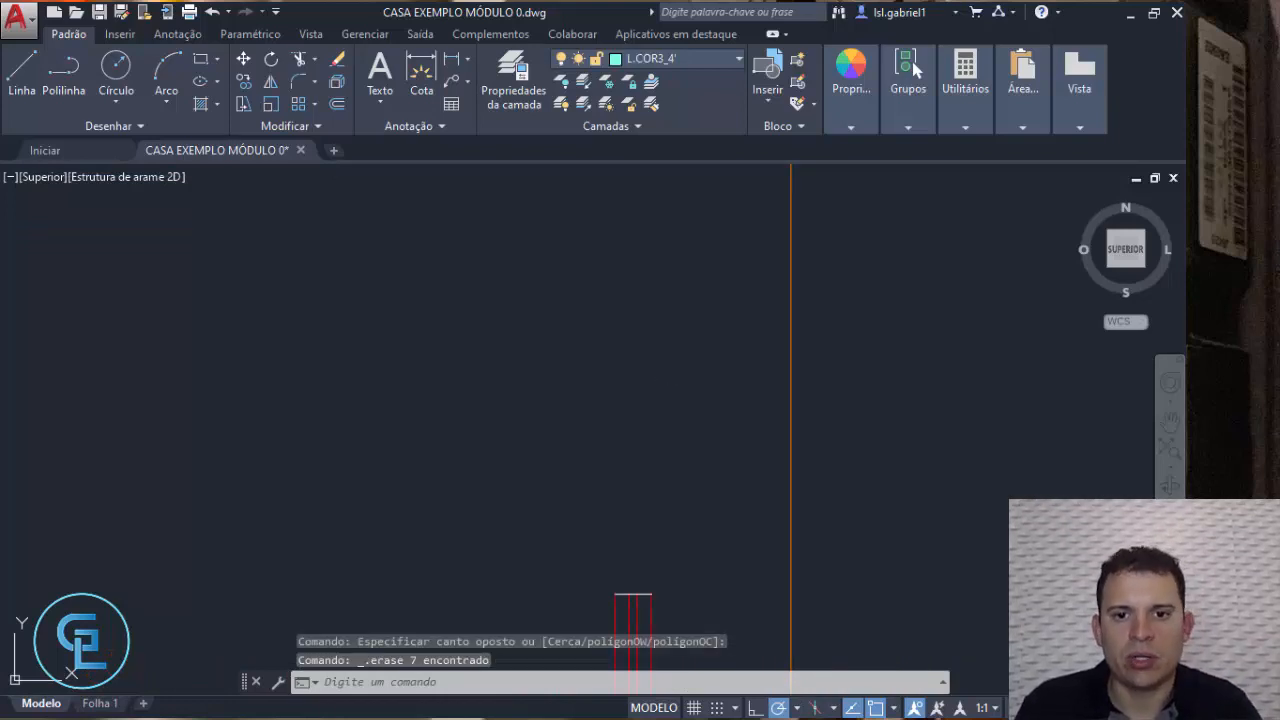
key(ctrl+z)
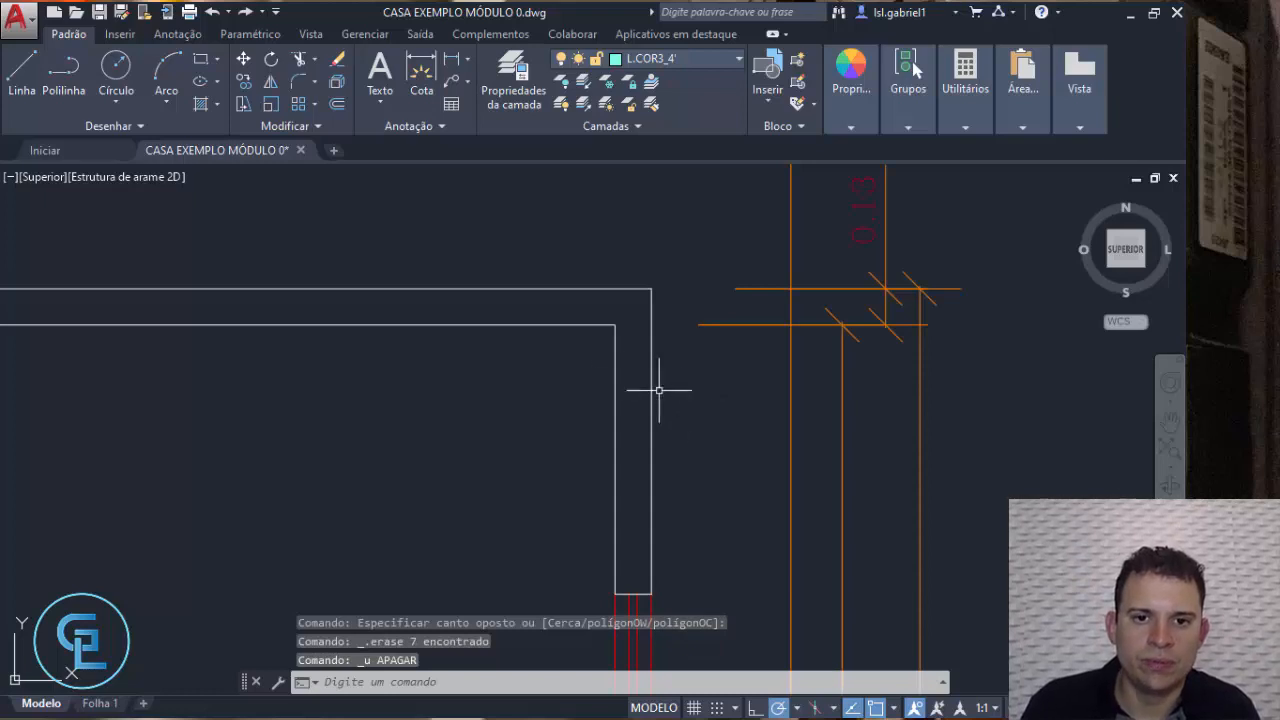
Select the vertical wall segment at the corner of QUARTO 1 twice with an enclosing window, clearing each selection
click(465, 230)
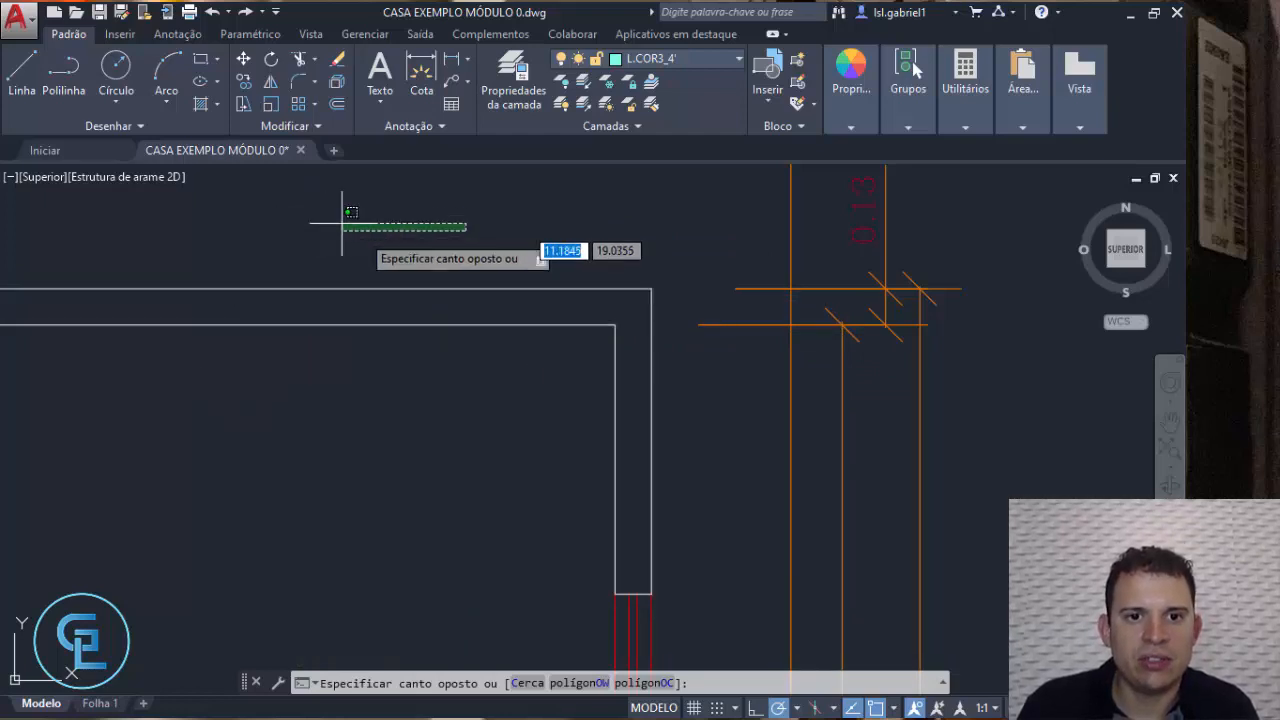
click(748, 612)
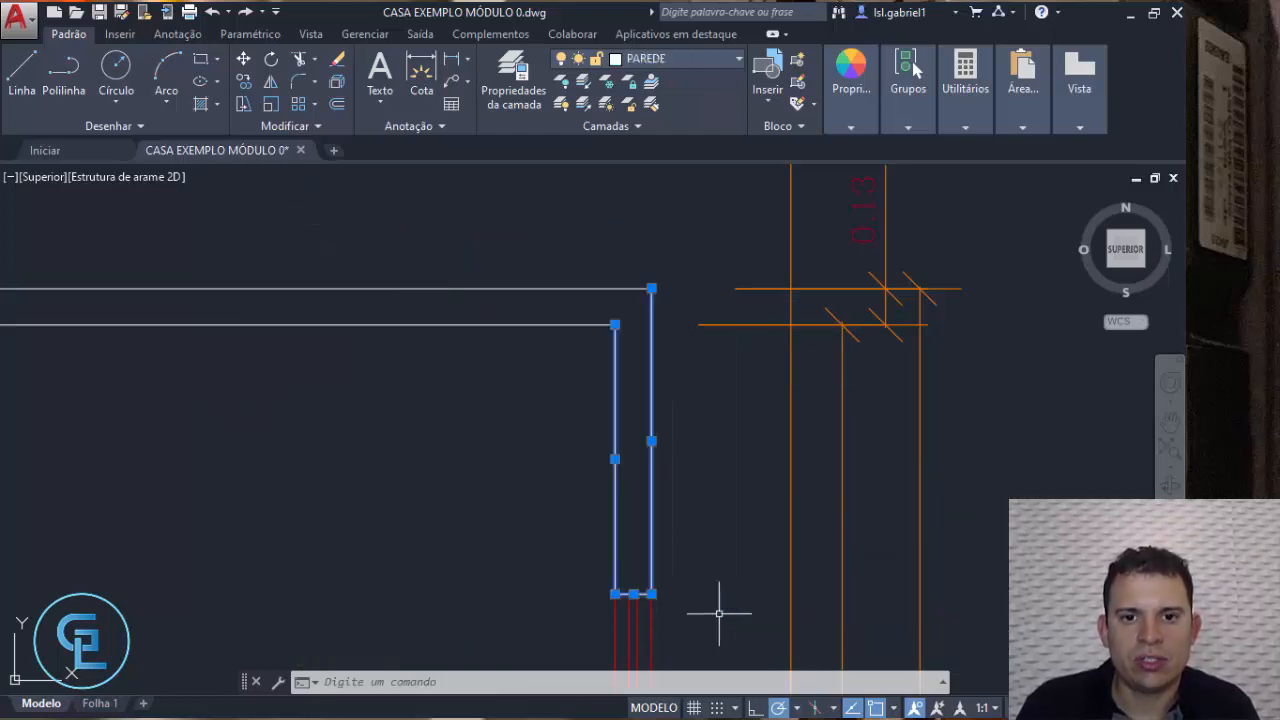
key(Escape)
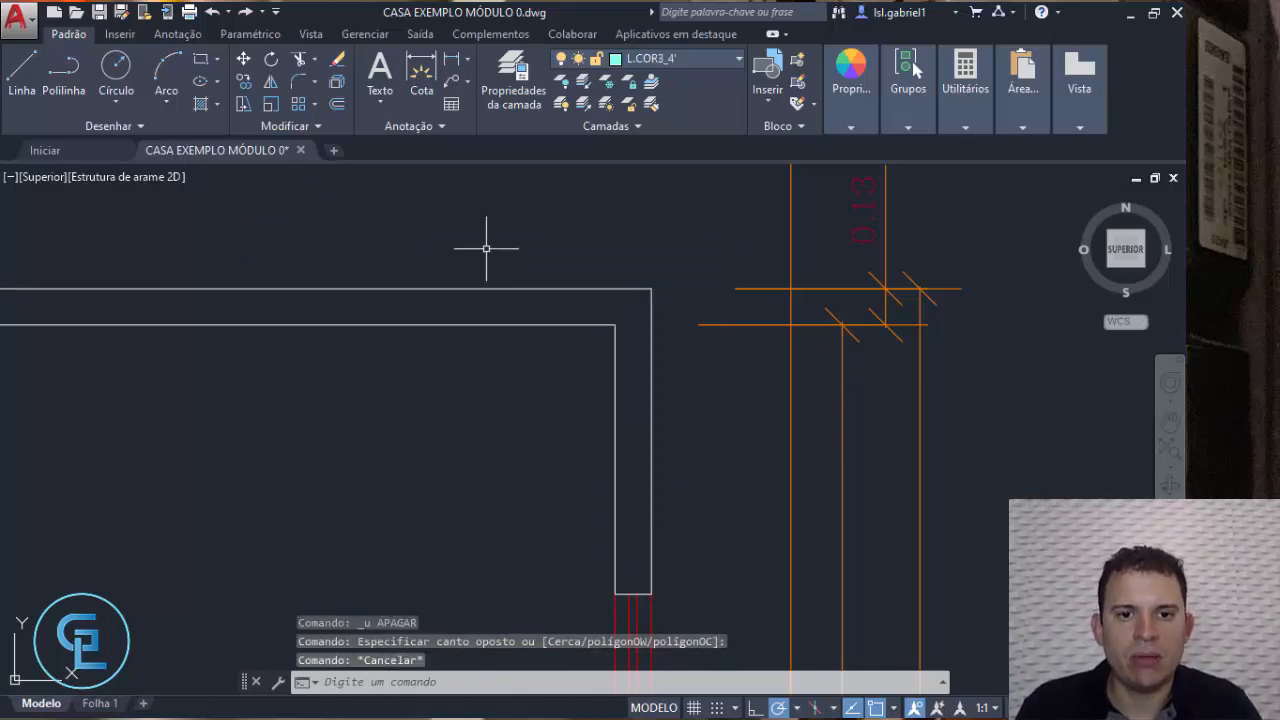
click(474, 237)
click(710, 592)
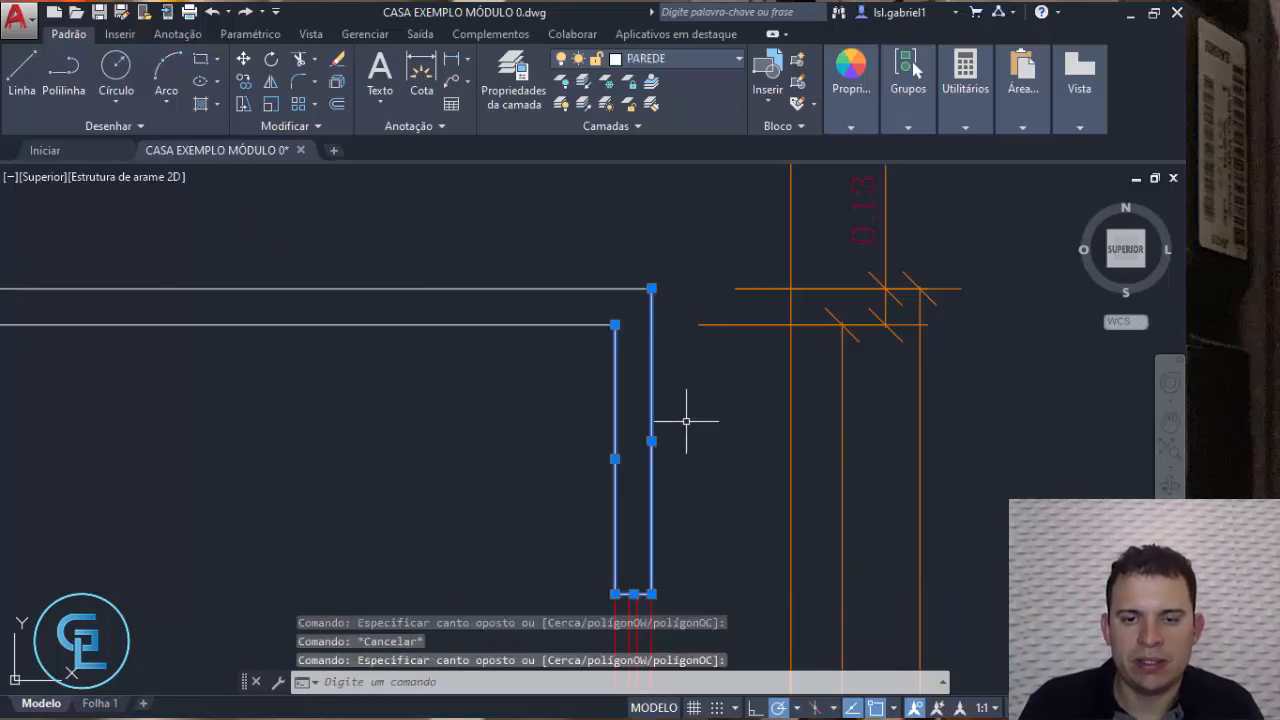
key(Escape)
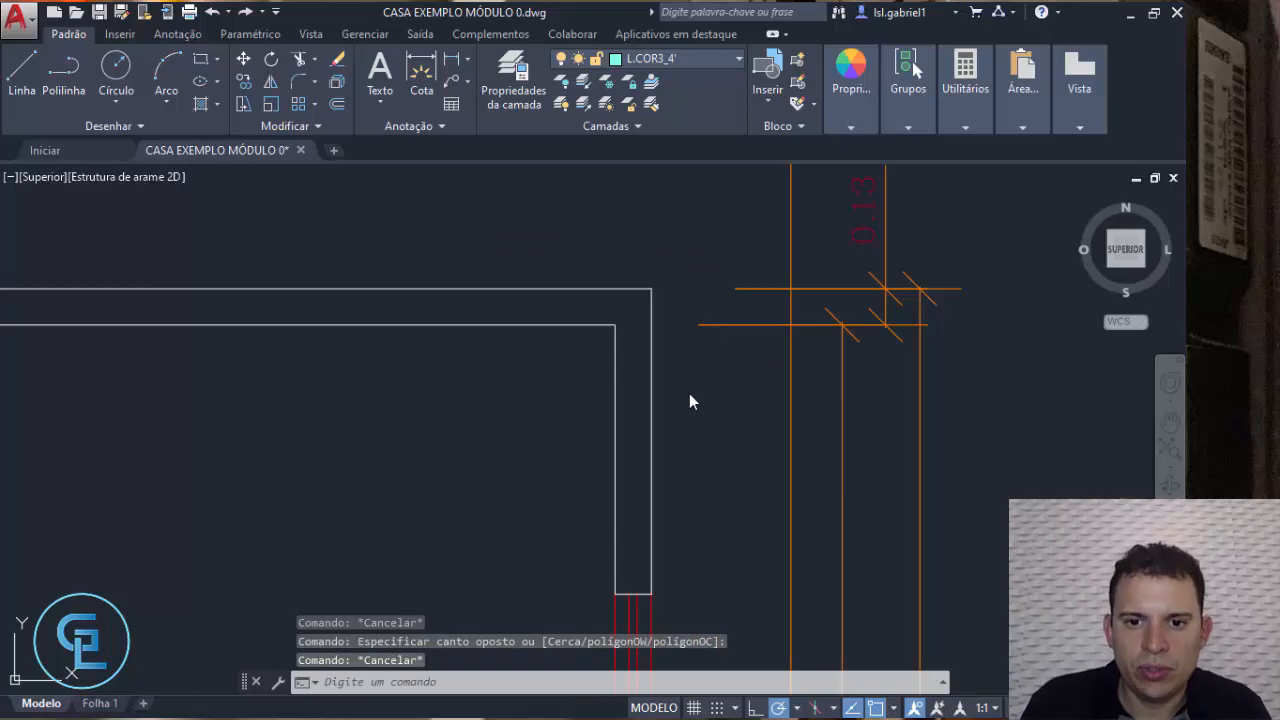
Move the view around the upper corner of QUARTO 1 with the Pan command and exit the command
right_click(689, 394)
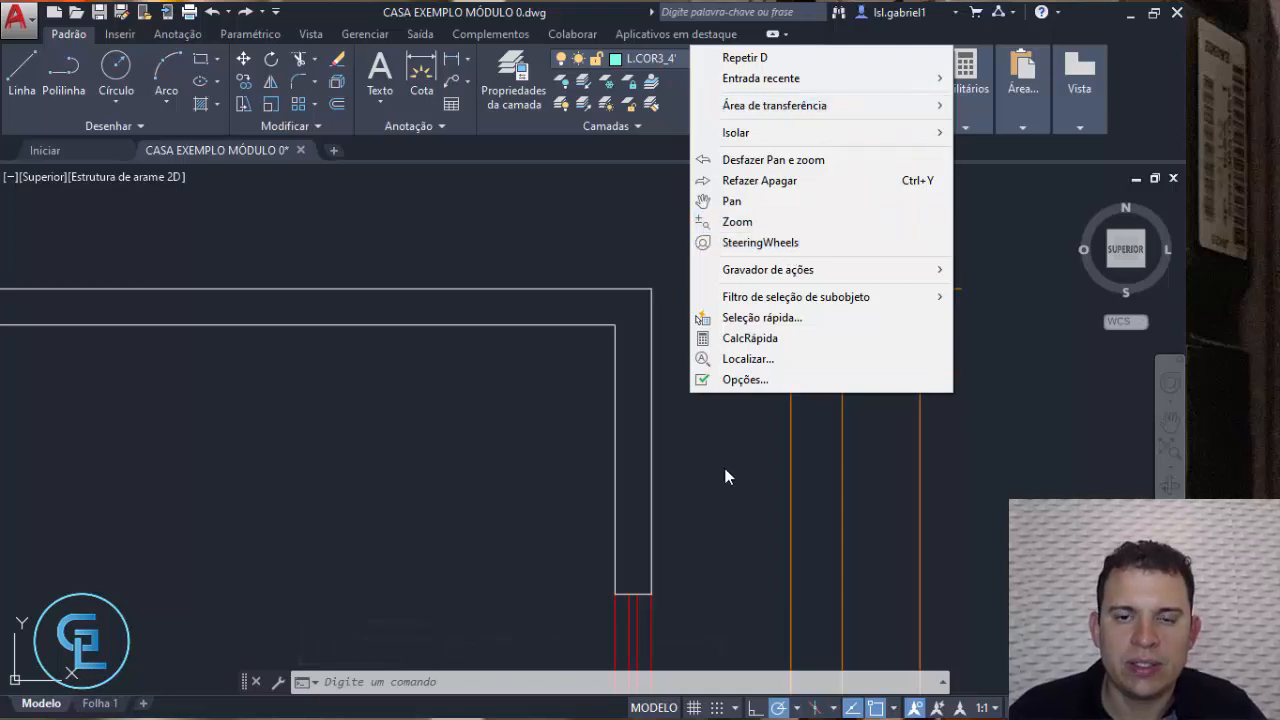
click(737, 202)
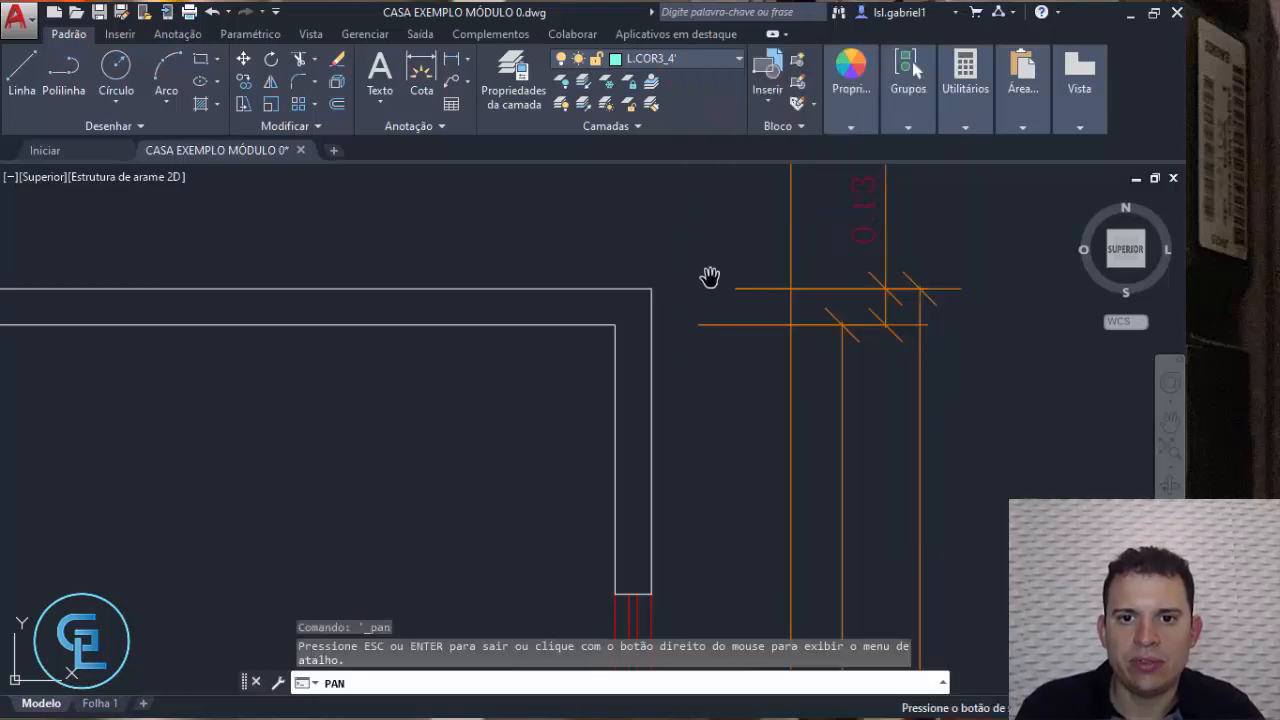
mouse_move(709, 277)
mouse_down()
mouse_move(482, 292)
mouse_move(320, 365)
mouse_up()
drag(551, 307, 945, 226)
drag(911, 270, 679, 325)
scroll(743, 337, down, 5)
scroll(708, 355, up, 3)
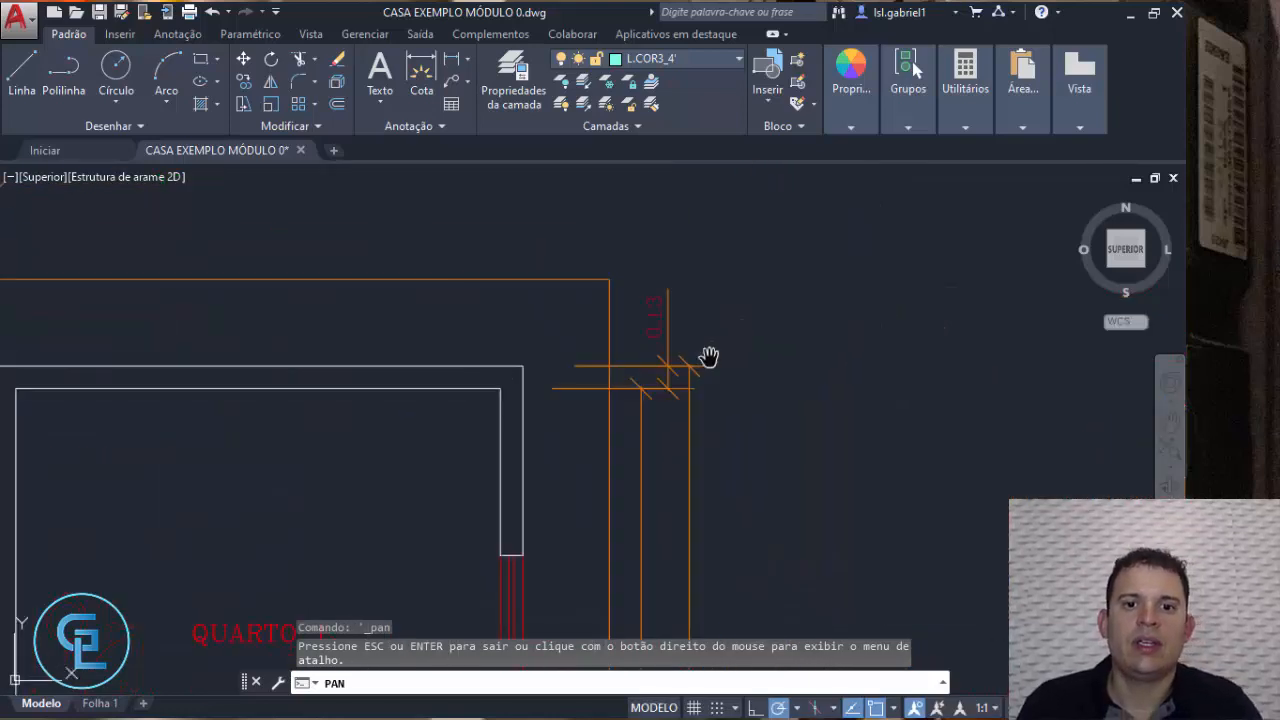
mouse_move(575, 400)
mouse_down()
mouse_move(766, 306)
mouse_move(746, 334)
mouse_move(708, 332)
mouse_up()
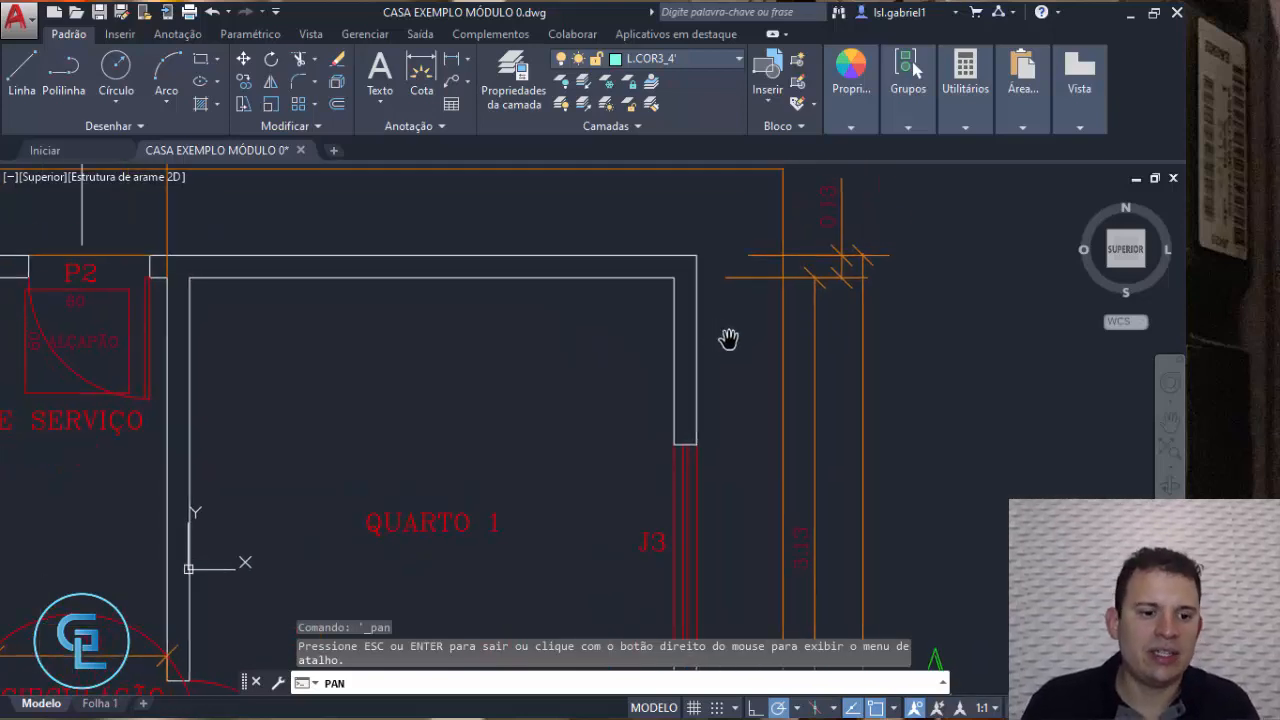
key(Escape)
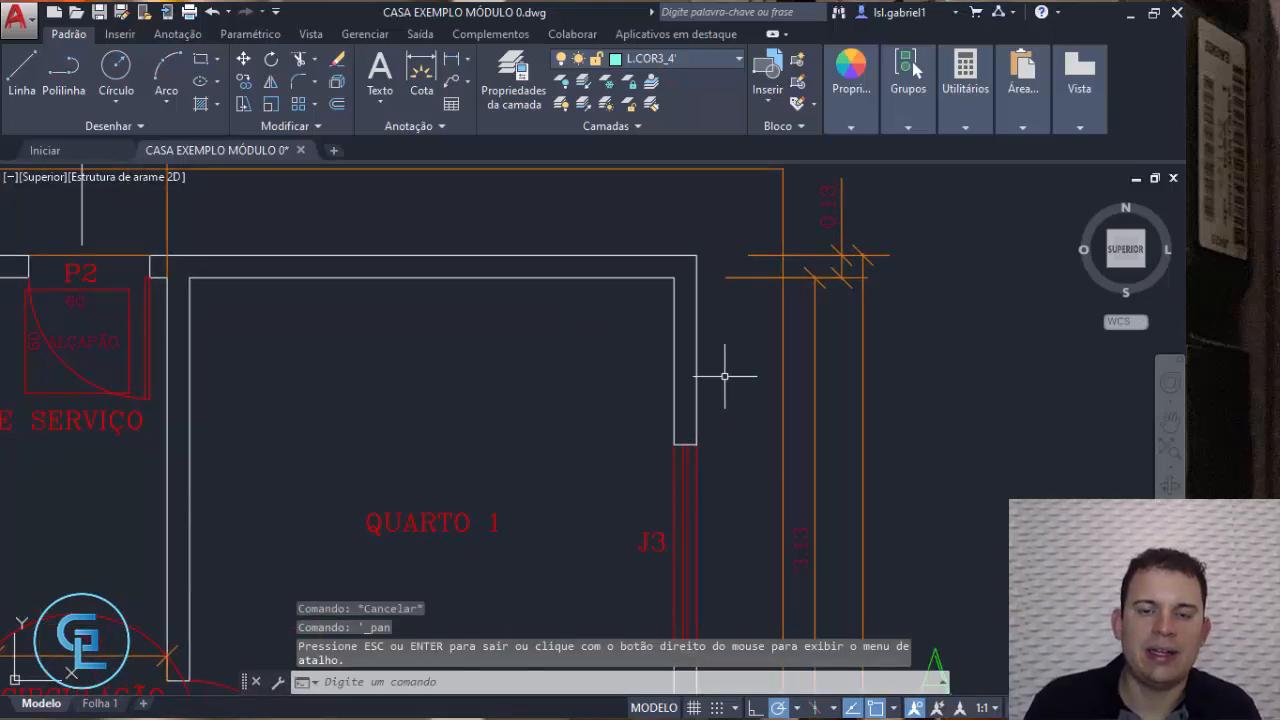
Select the outer vertical wall line at the corner of QUARTO 1 twice with a crossing window, clearing each selection
scroll(727, 379, up, 4)
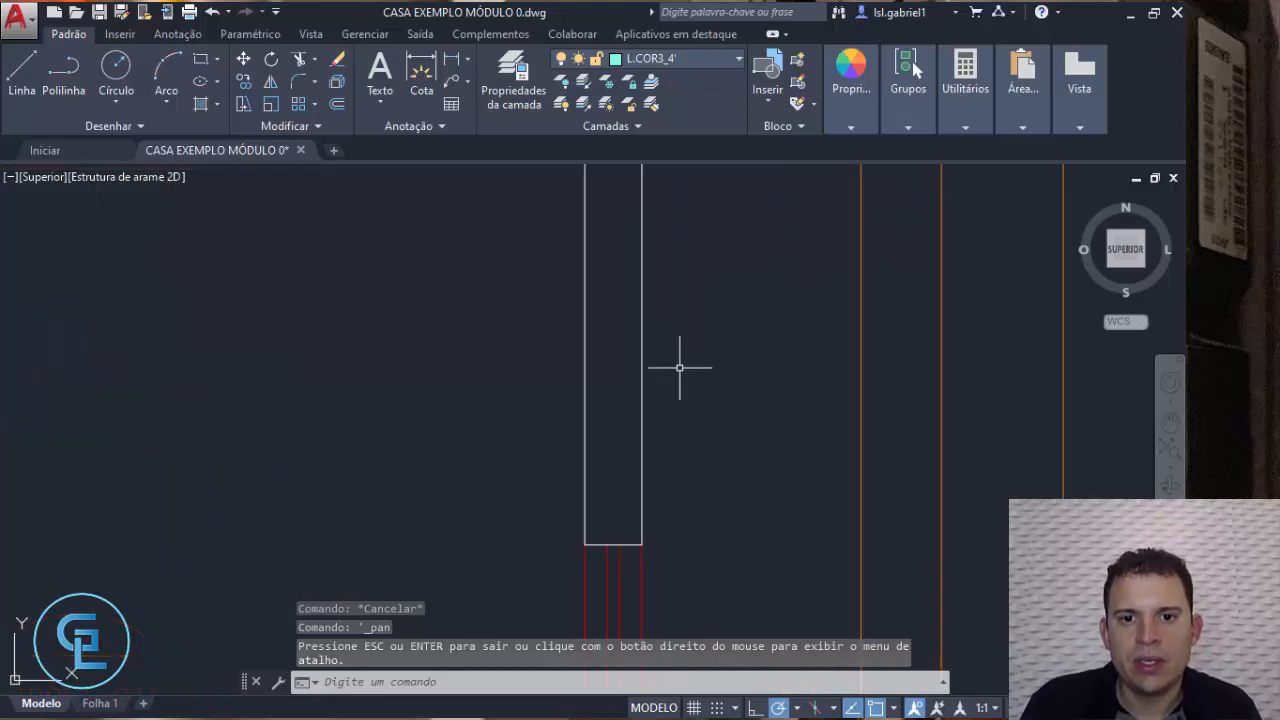
click(689, 377)
click(609, 291)
middle_drag(643, 312, 691, 372)
scroll(703, 279, down, 2)
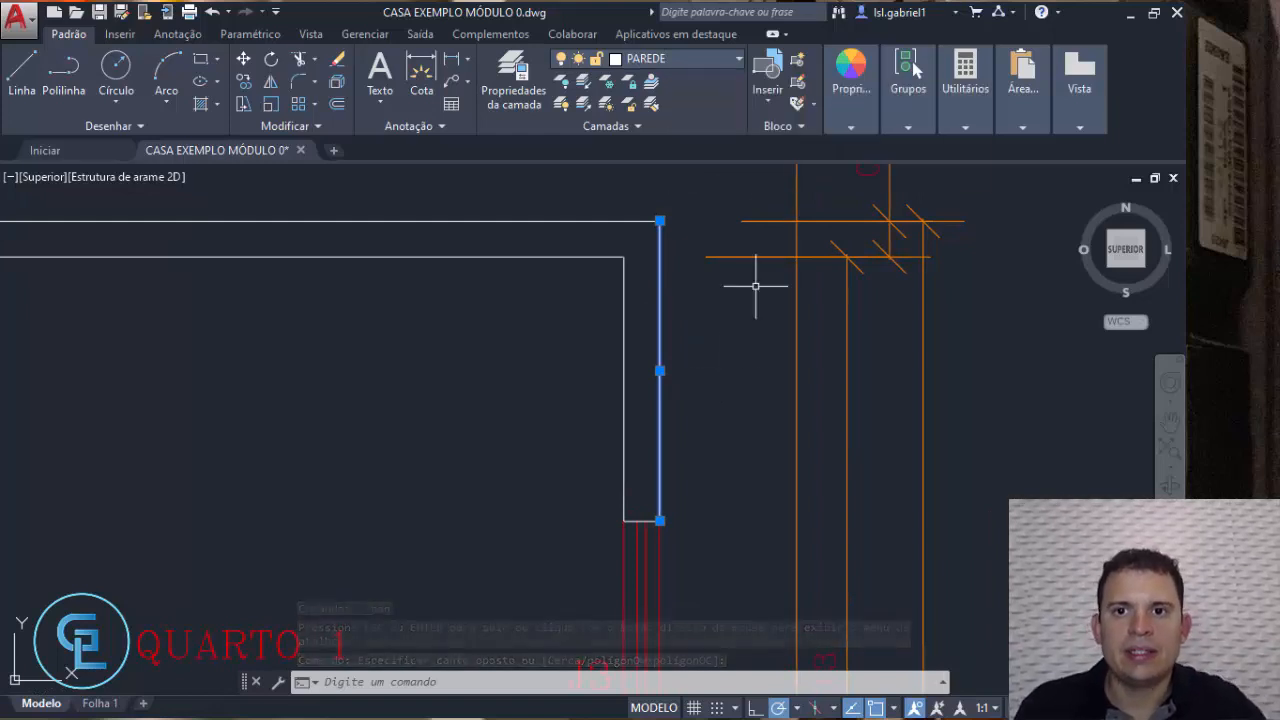
key(Escape)
click(689, 363)
click(656, 337)
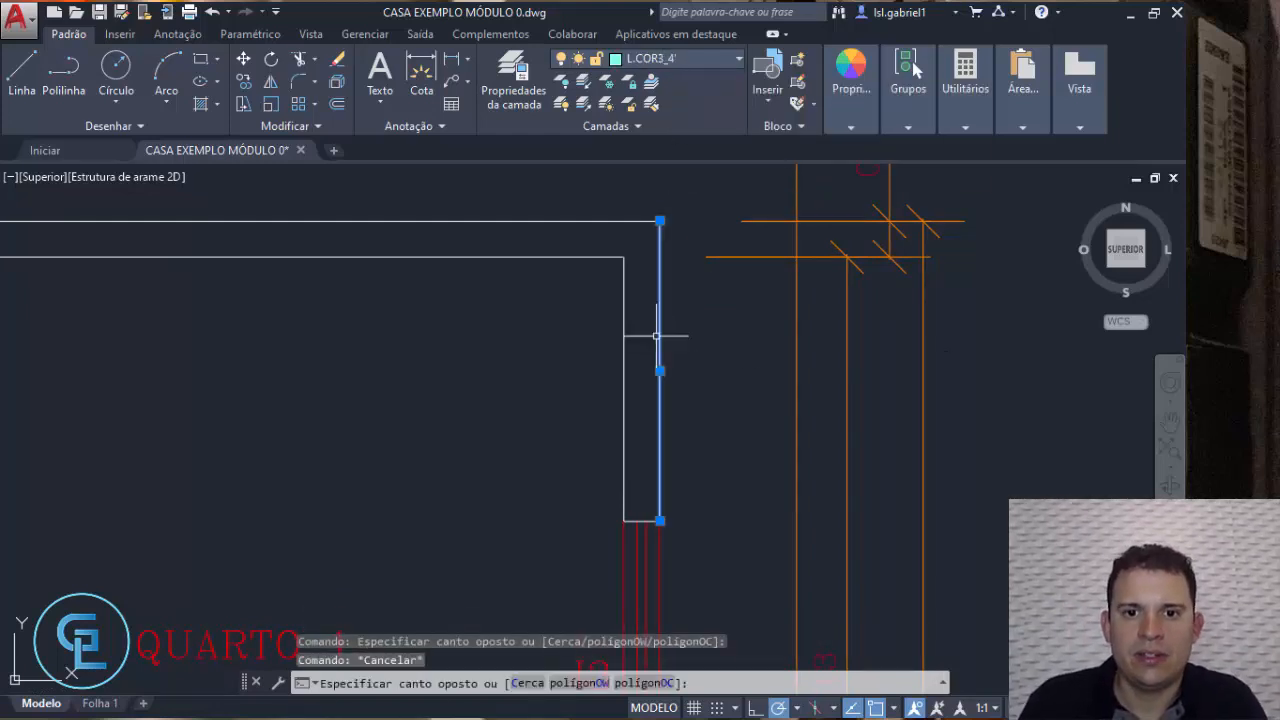
key(Escape)
Select the inner vertical wall line of QUARTO 1 with a crossing window and pick window J3, clearing each selection
click(635, 403)
click(599, 367)
key(Escape)
scroll(693, 410, up, 3)
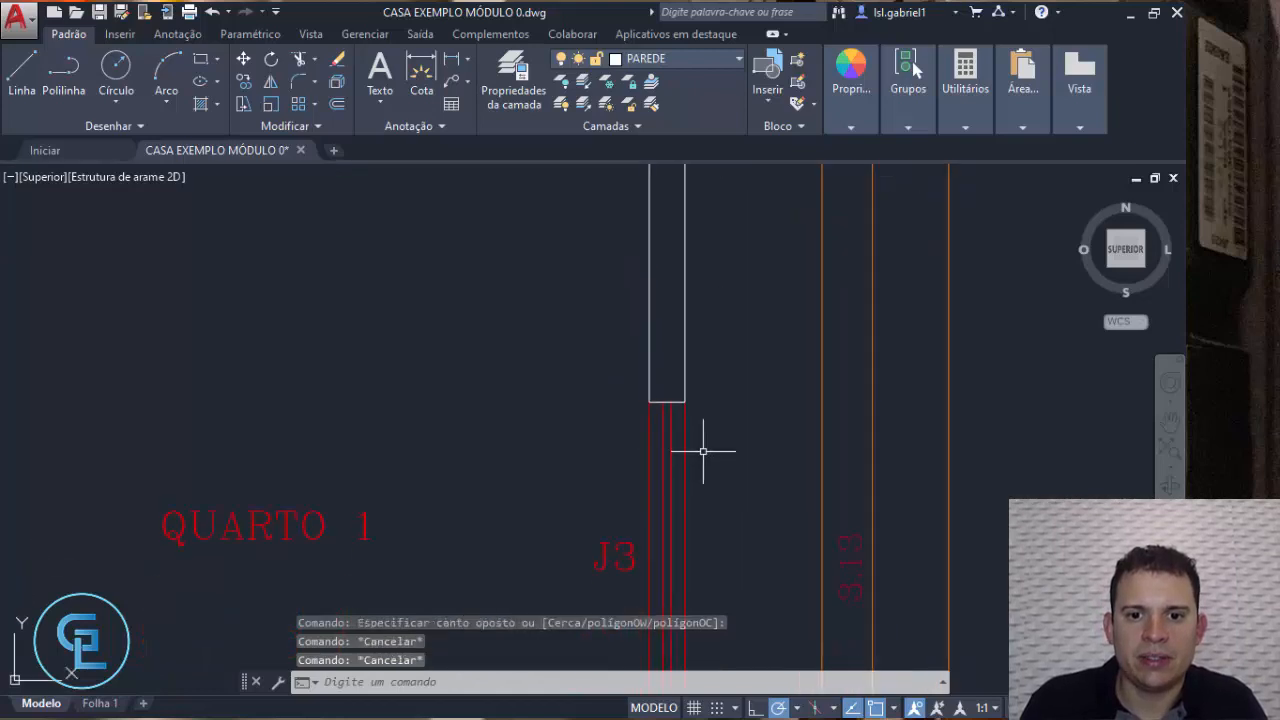
click(684, 440)
key(Escape)
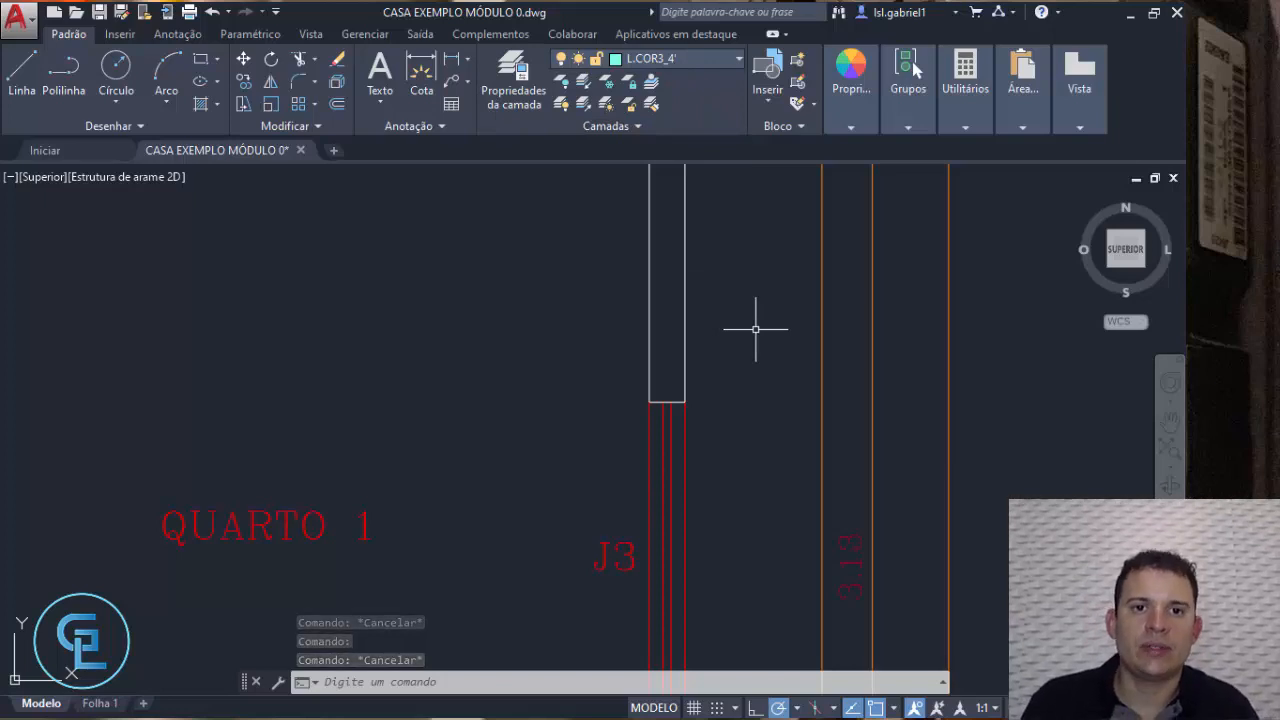
Select the 0.13 dimension at the corner of QUARTO 1 and the horizontal outline above the room, clearing each selection
middle_drag(752, 287, 728, 332)
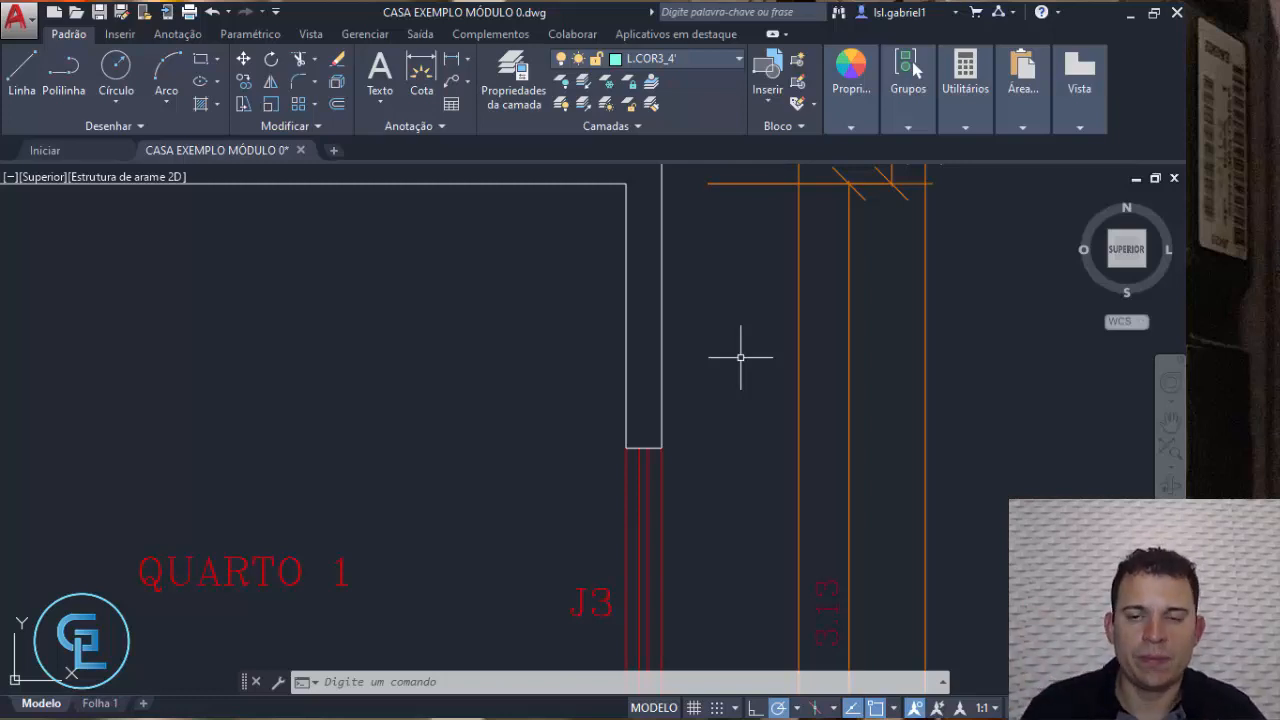
scroll(722, 320, down, 5)
scroll(725, 313, up, 4)
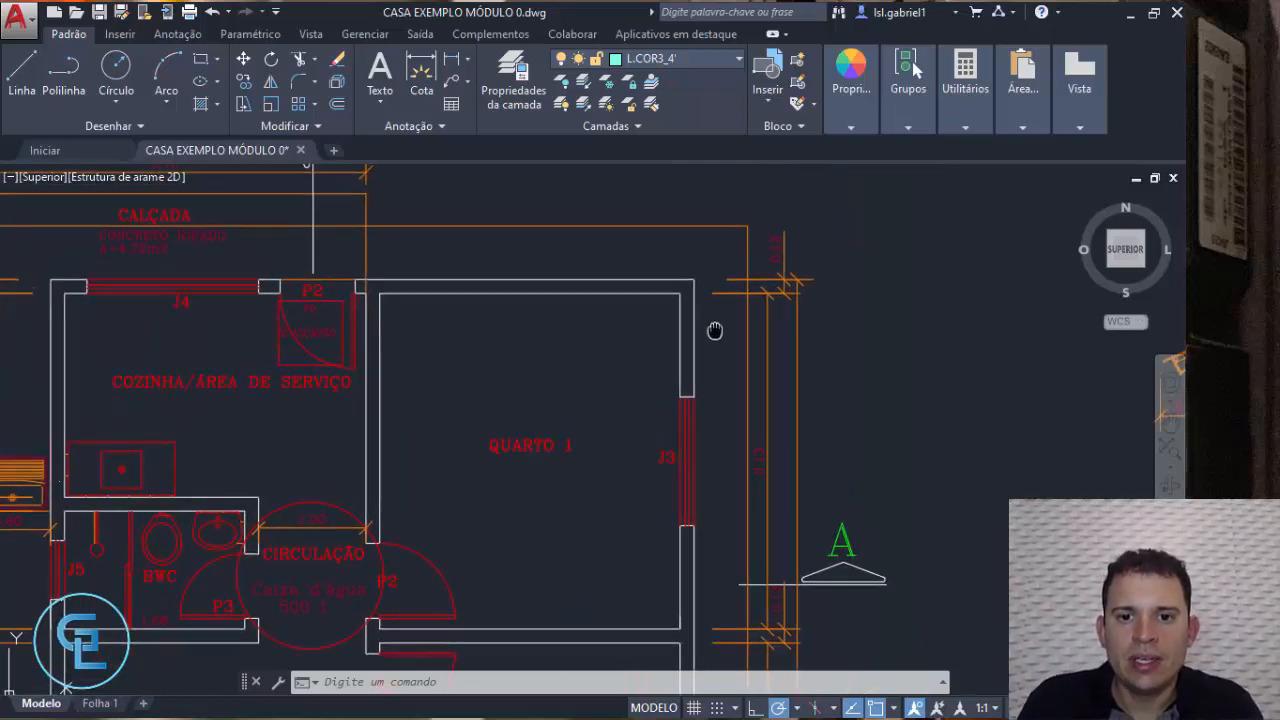
click(735, 270)
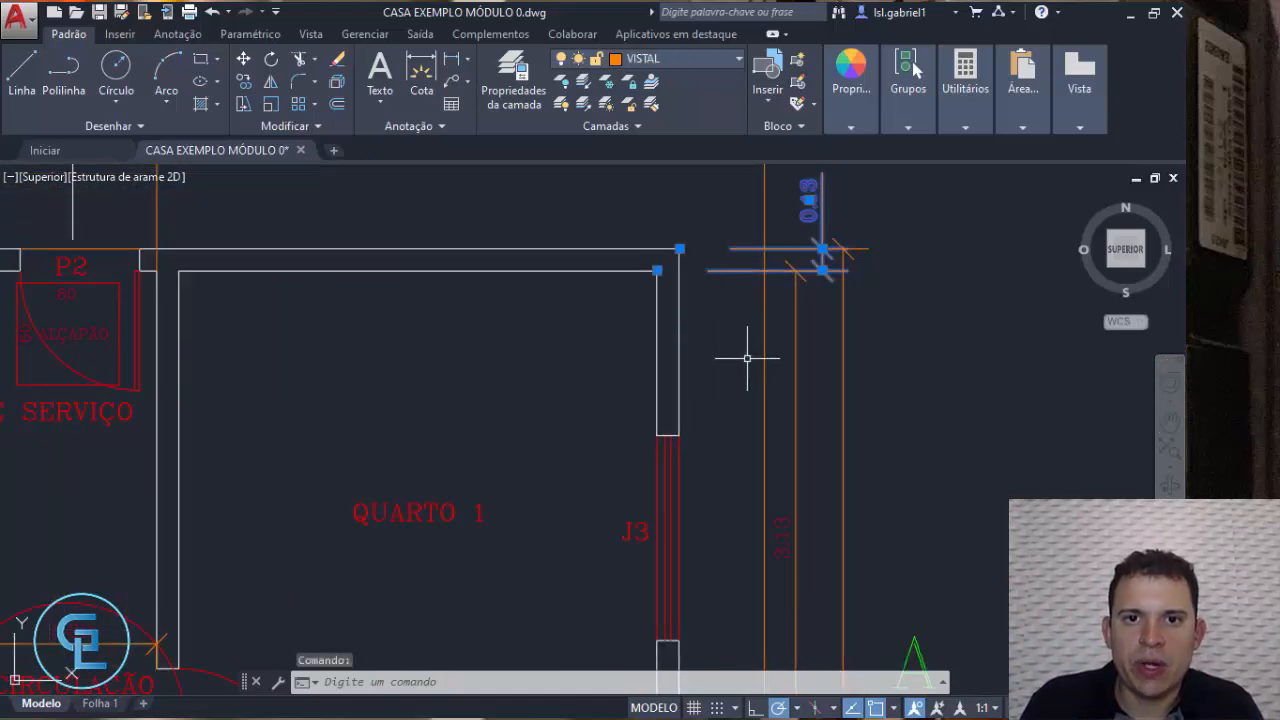
middle_drag(762, 405, 766, 449)
key(Escape)
click(722, 223)
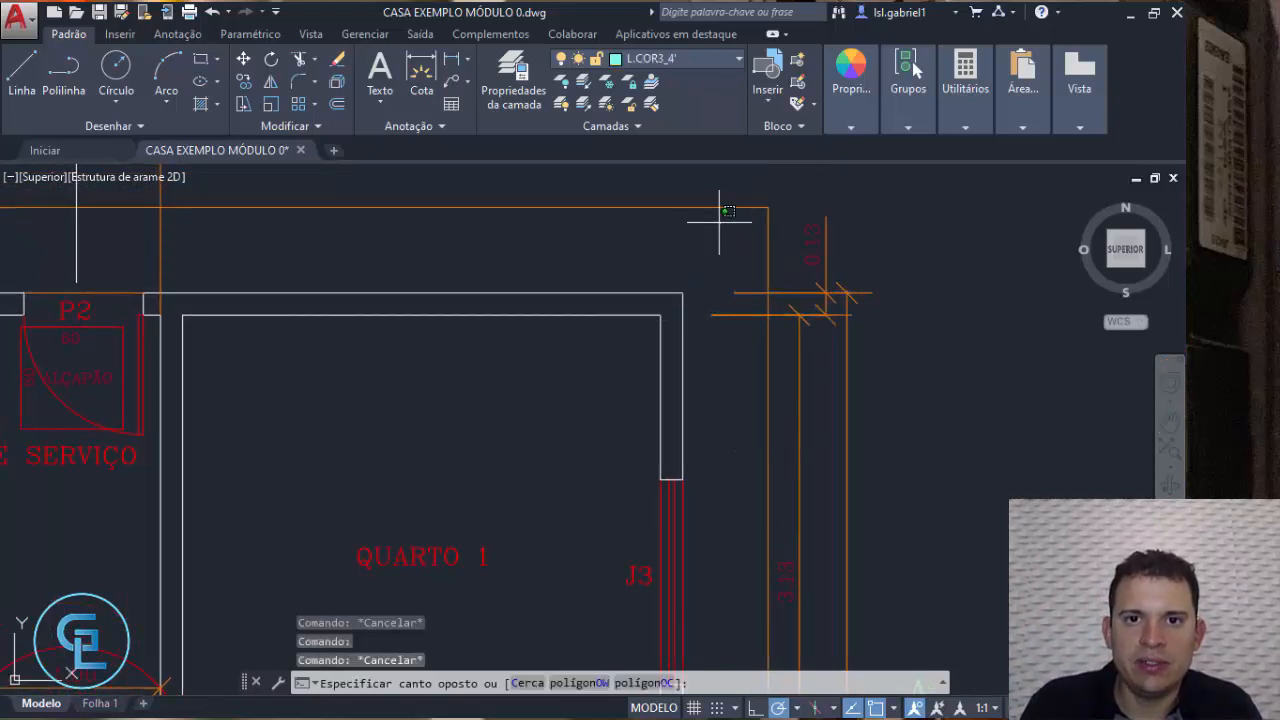
click(693, 197)
key(Escape)
Select the vertical outline beside the exterior wall of QUARTO 1 and an adjacent dimension, clearing each selection
middle_drag(778, 348, 813, 269)
click(812, 270)
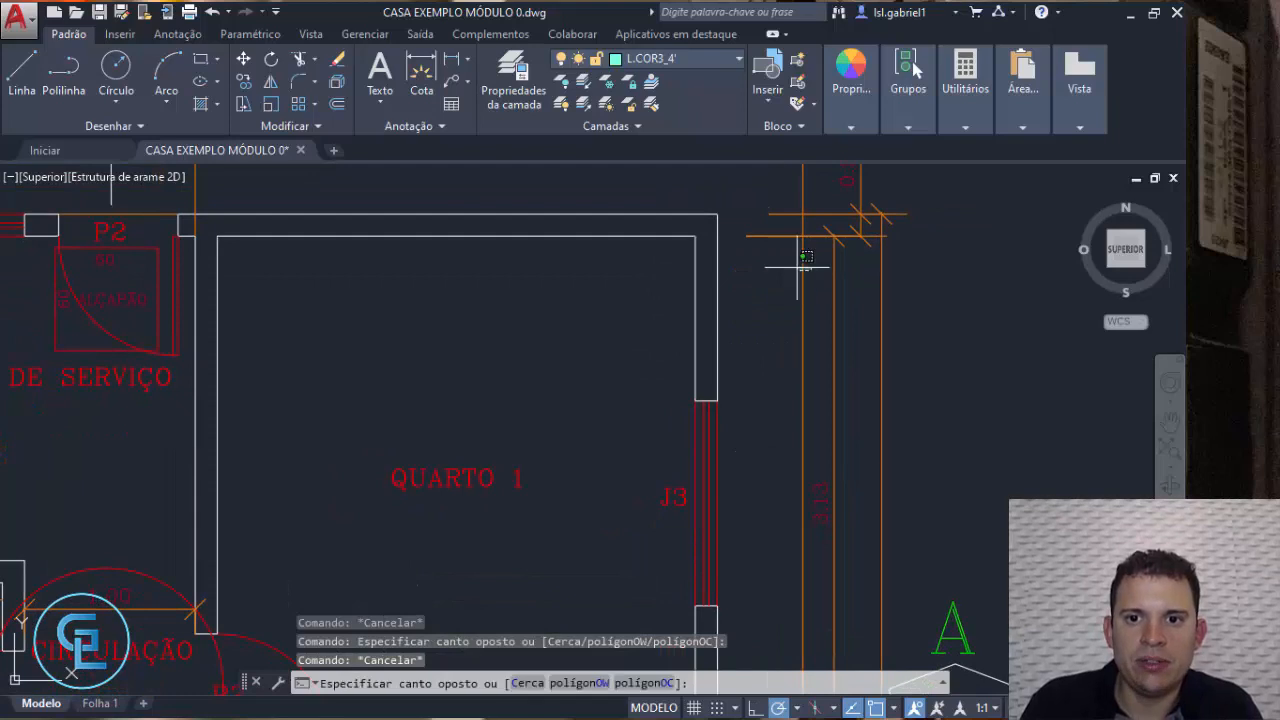
click(791, 263)
middle_drag(911, 255, 847, 374)
key(Escape)
click(817, 290)
key(Escape)
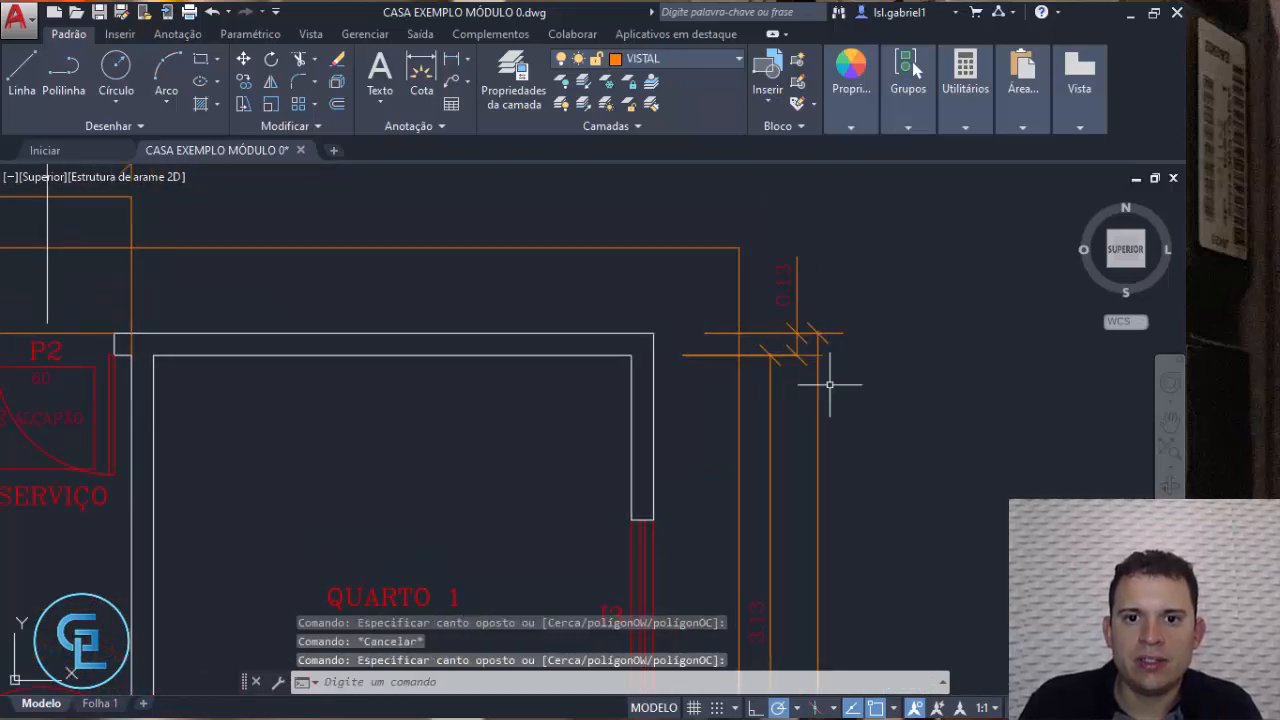
Select the outline and dimensions outside the corner of QUARTO 1 with a crossing window and assign them to layer CALC
click(870, 490)
click(705, 196)
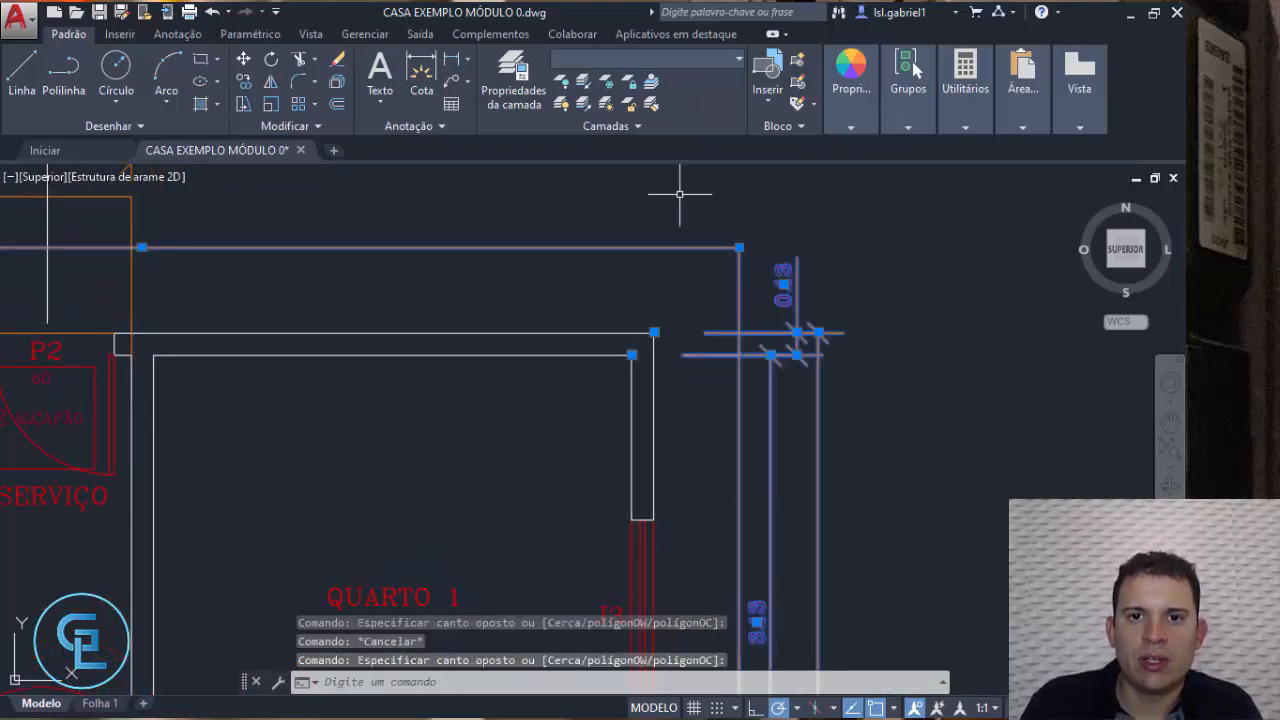
click(712, 62)
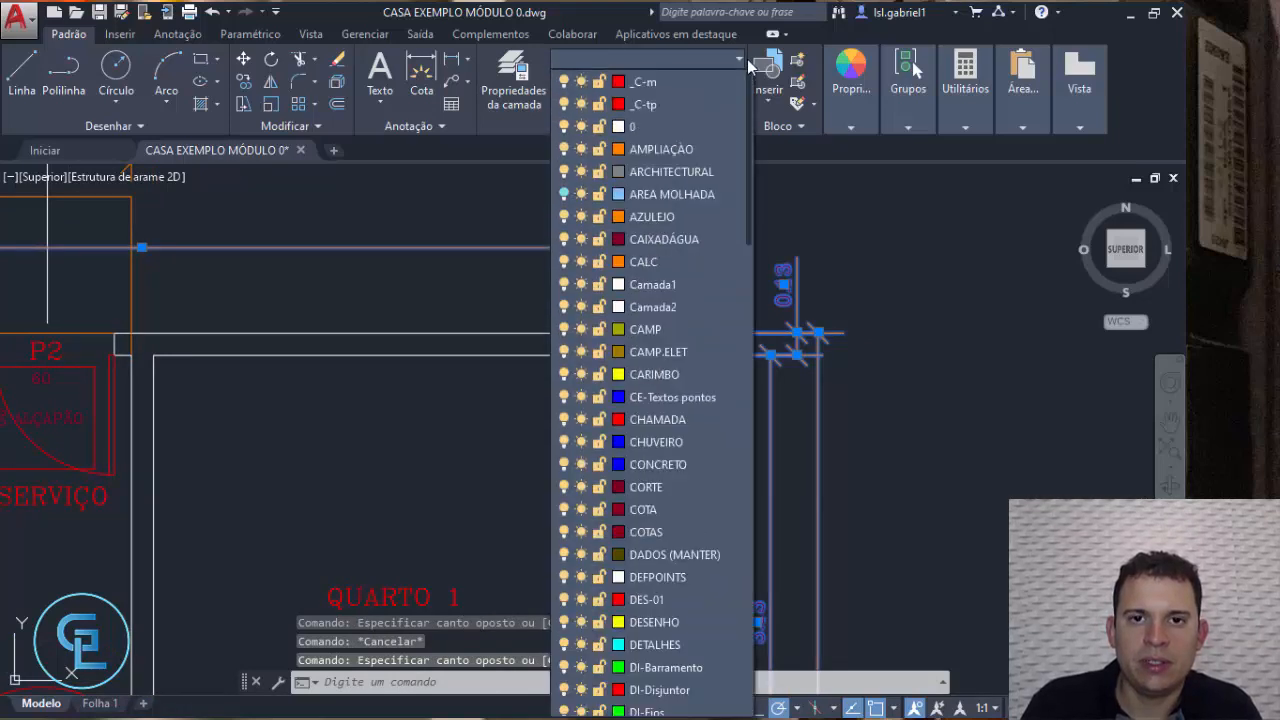
click(646, 262)
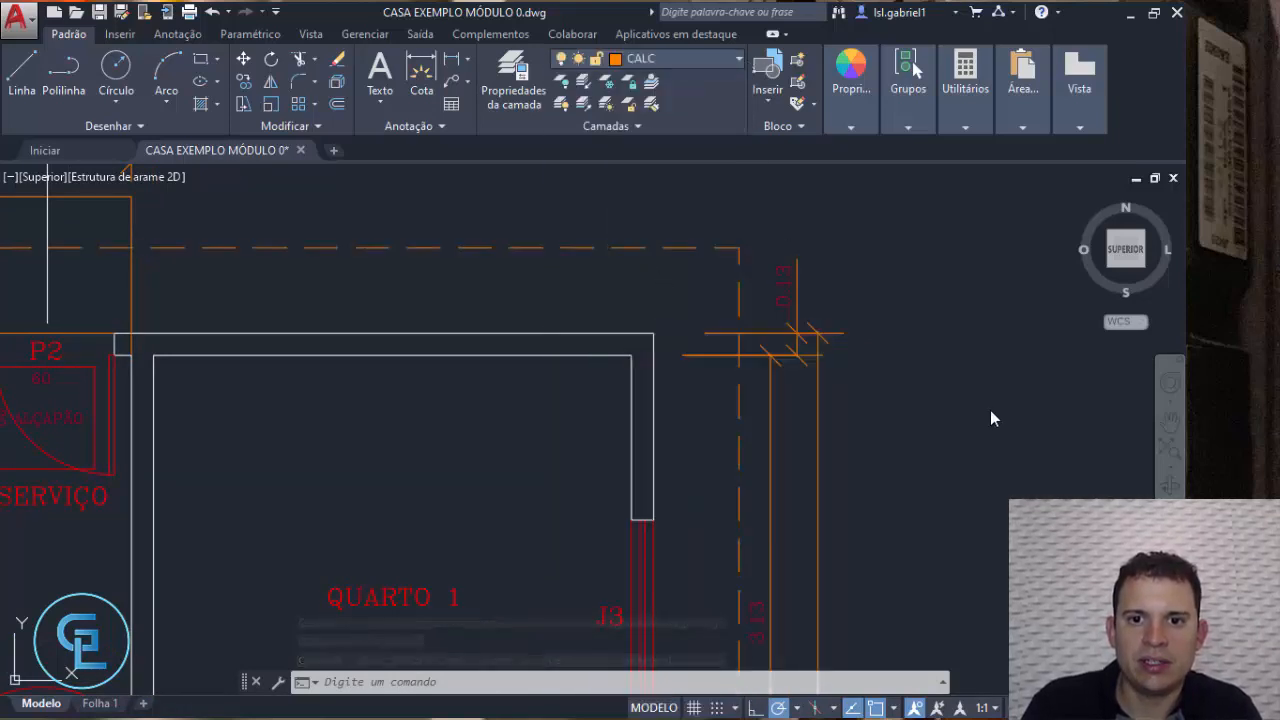
click(980, 326)
click(866, 240)
Undo the layer change and check the layer of the horizontal outline above QUARTO 1
key(ctrl+z)
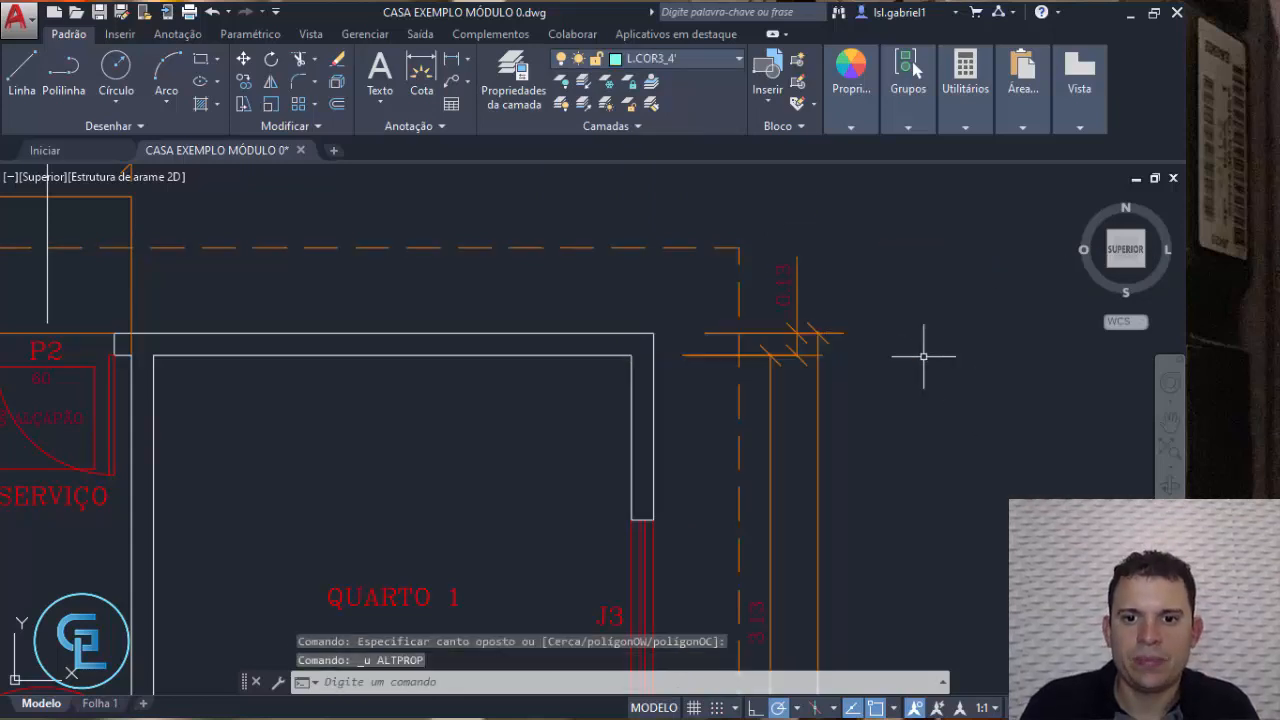
click(699, 230)
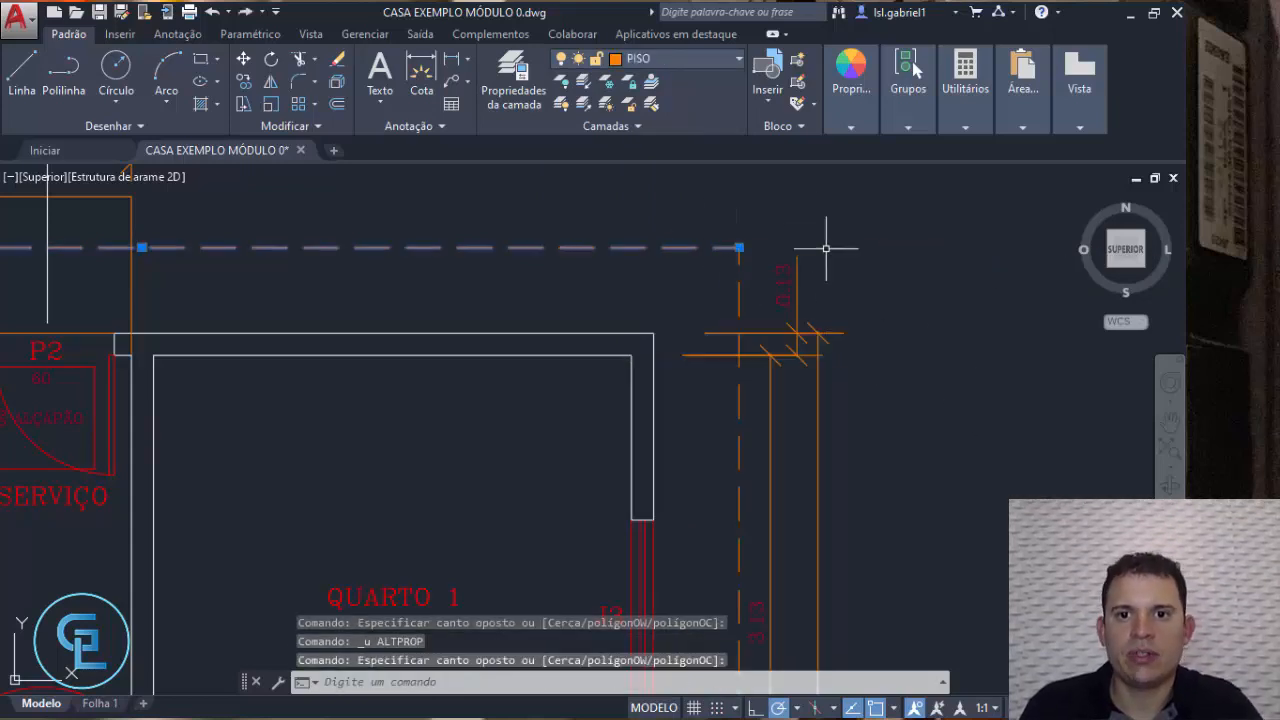
key(Escape)
key(ctrl+z)
middle_drag(693, 347, 740, 200)
mouse_move(749, 275)
middle_down()
mouse_move(663, 292)
mouse_move(681, 309)
middle_up()
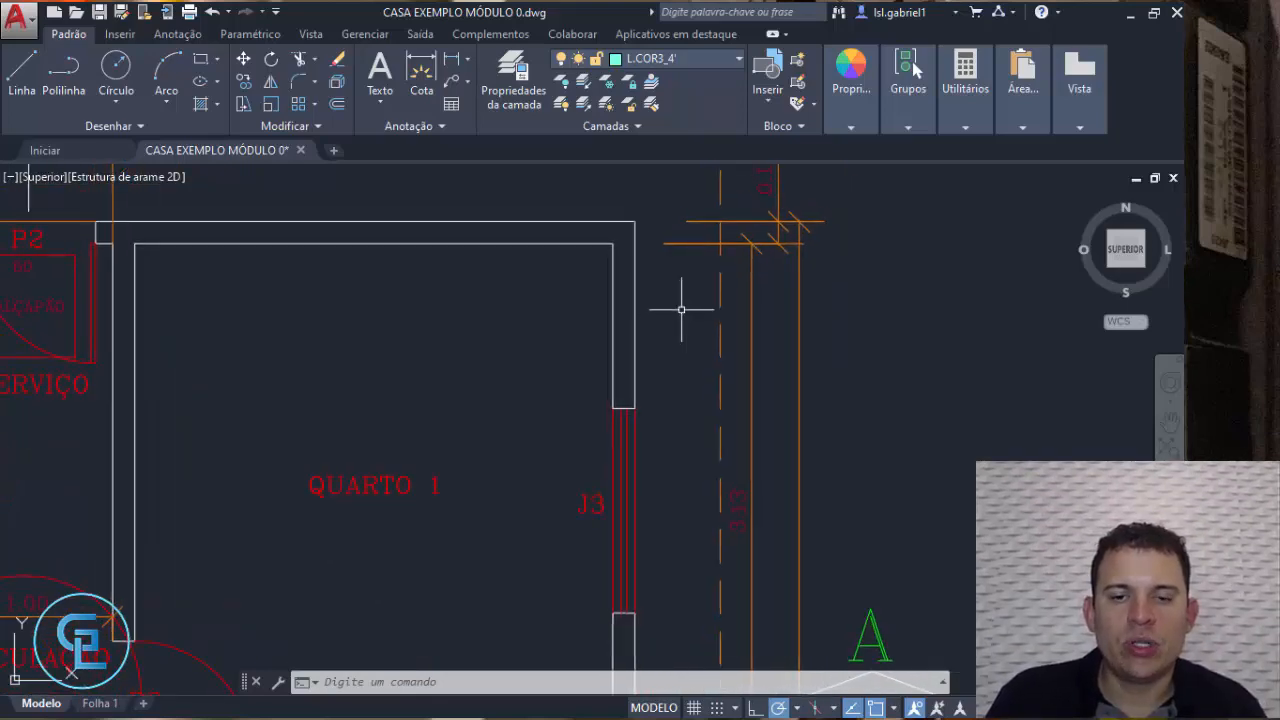
mouse_move(587, 364)
middle_down()
mouse_move(686, 266)
mouse_move(559, 349)
middle_up()
scroll(648, 320, down, 2)
scroll(658, 335, down, 2)
scroll(635, 312, up, 4)
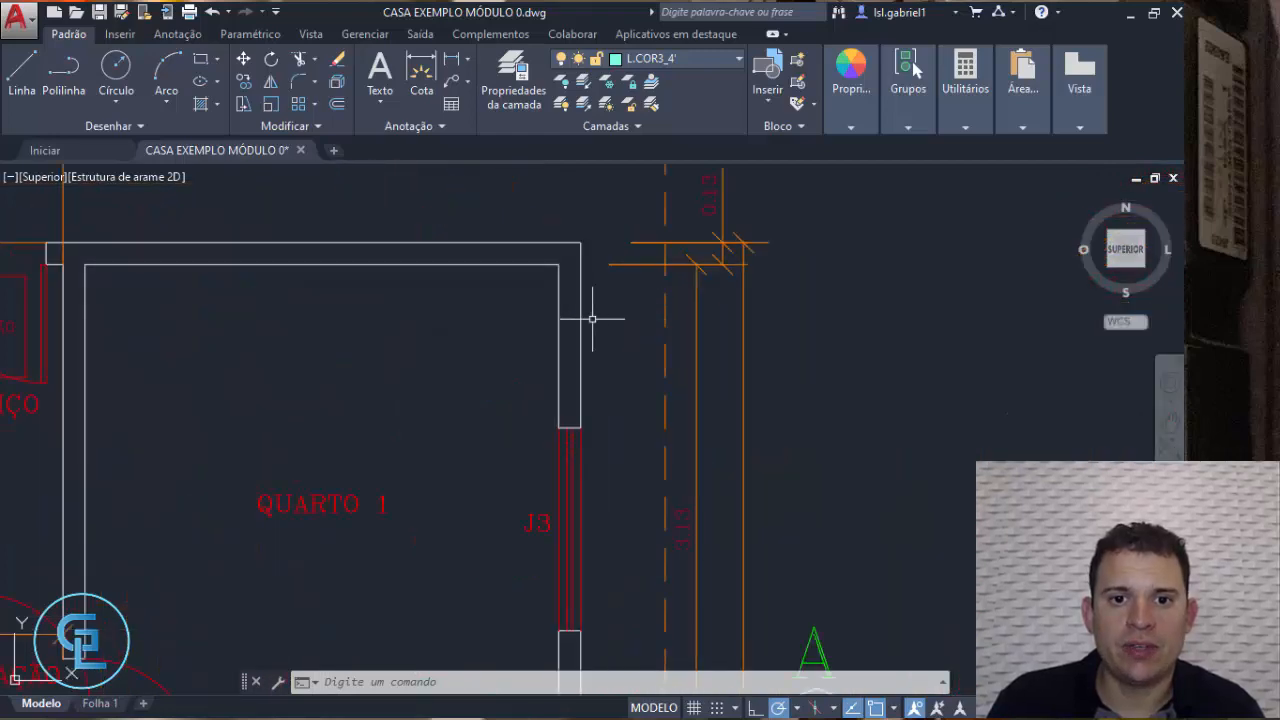
Change the object color of the outer vertical wall line of QUARTO 1 to red 205,32,39 and undo the change
scroll(592, 319, up, 2)
scroll(640, 370, up, 2)
click(641, 387)
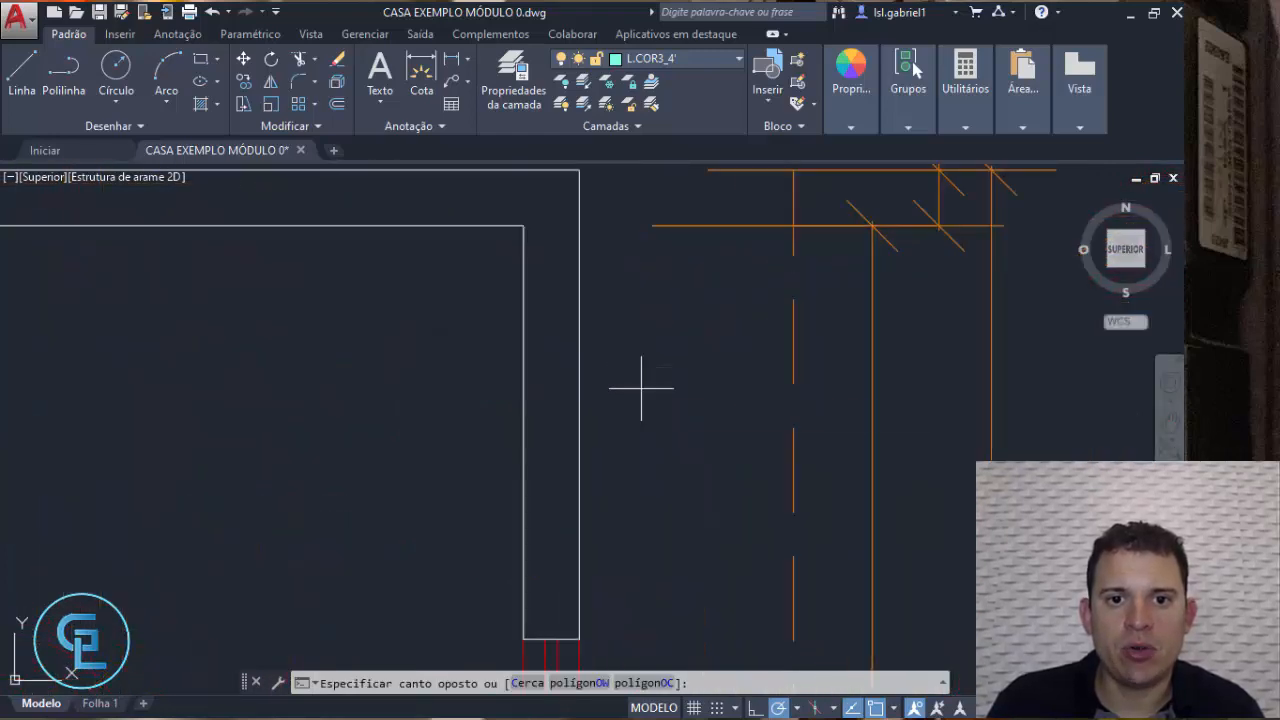
click(570, 305)
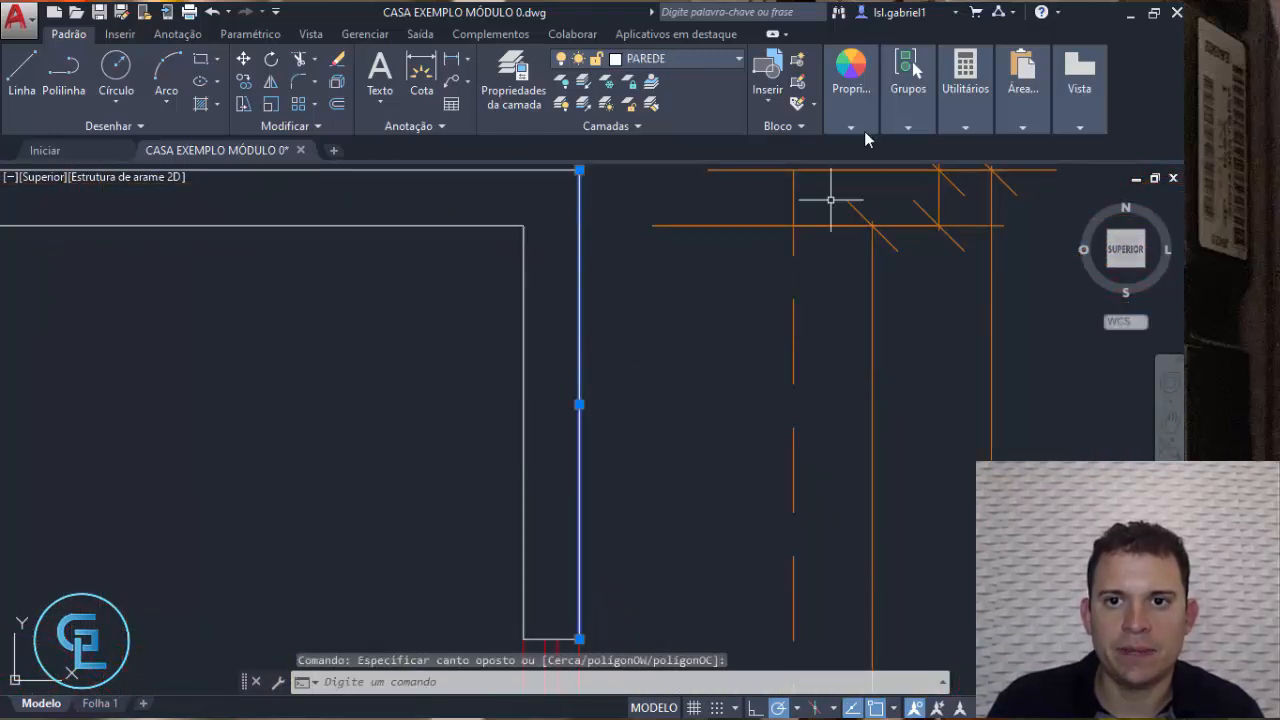
click(855, 85)
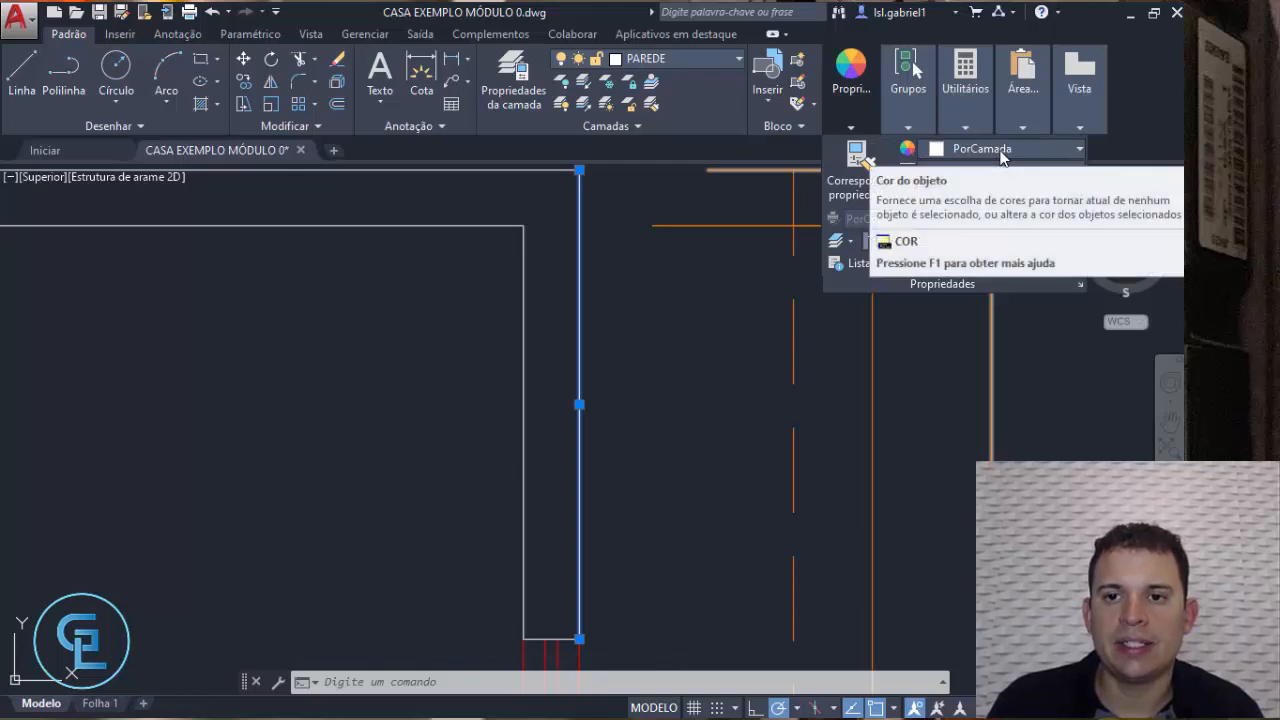
click(1078, 150)
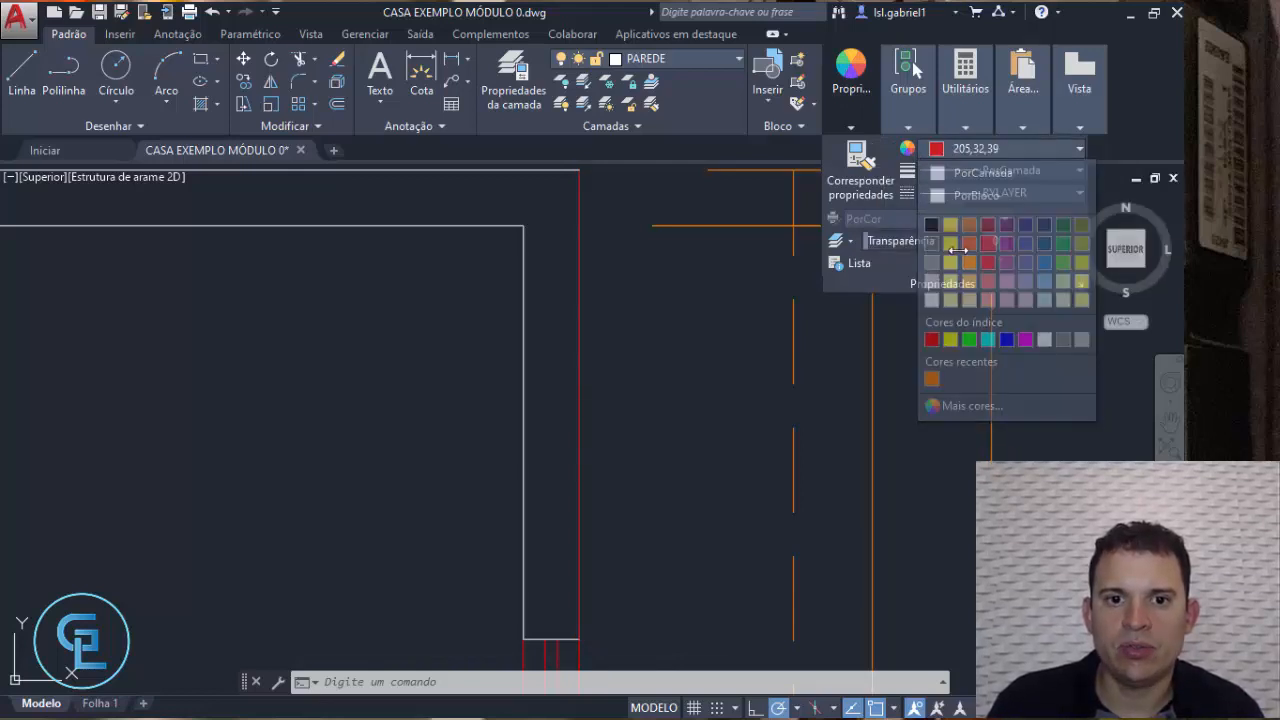
click(989, 246)
click(657, 375)
key(Escape)
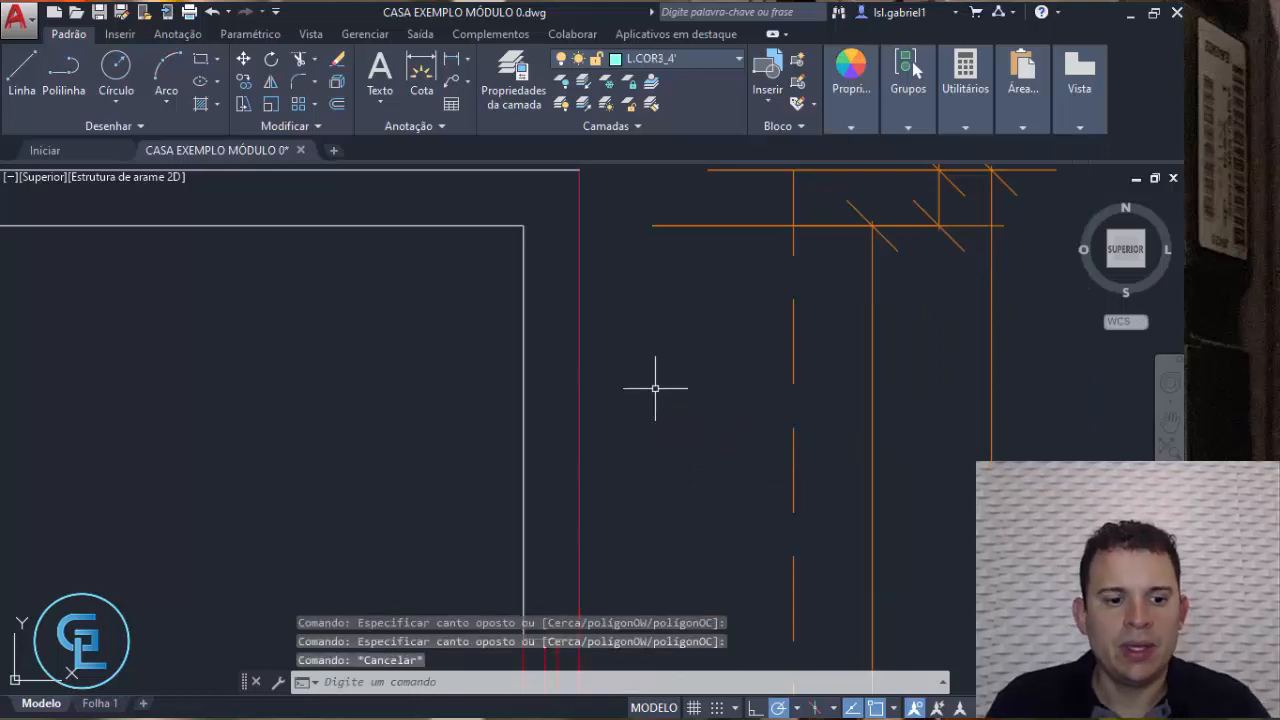
key(ctrl+z)
Select the outer vertical wall line again and look through the layer list around PAREDE, clearing the selection without changing its layer
click(849, 100)
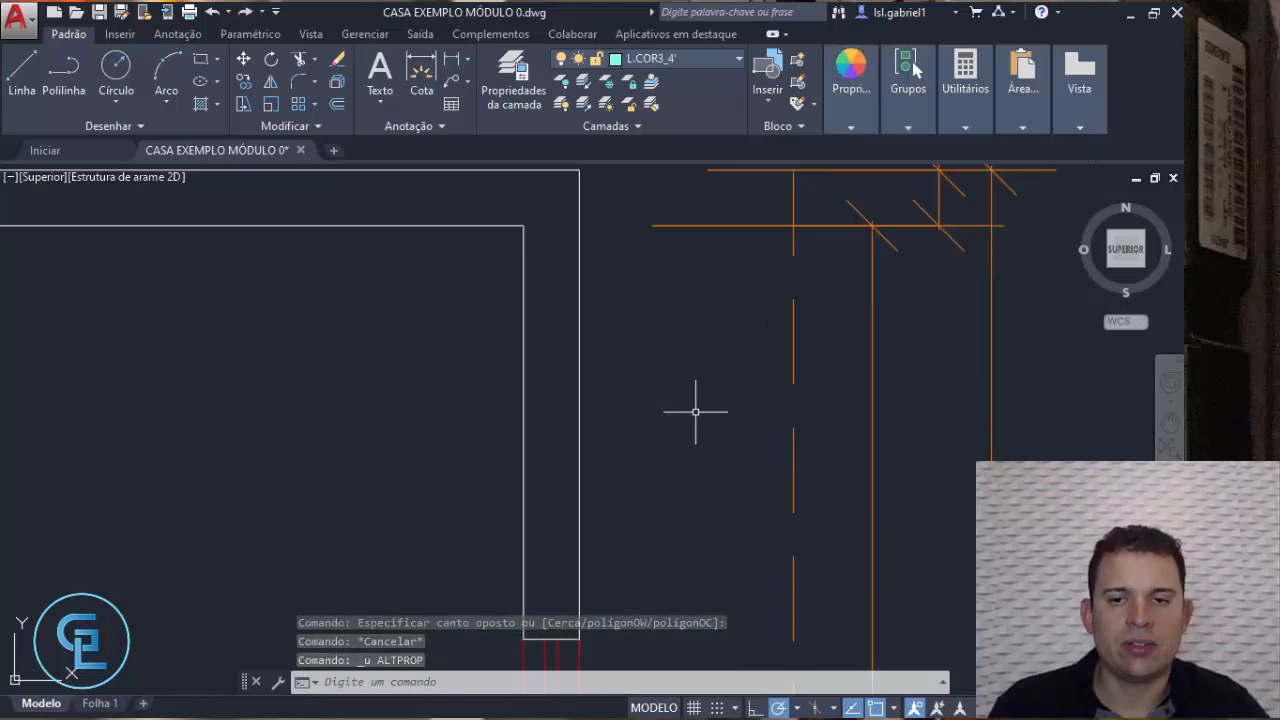
click(627, 391)
click(563, 332)
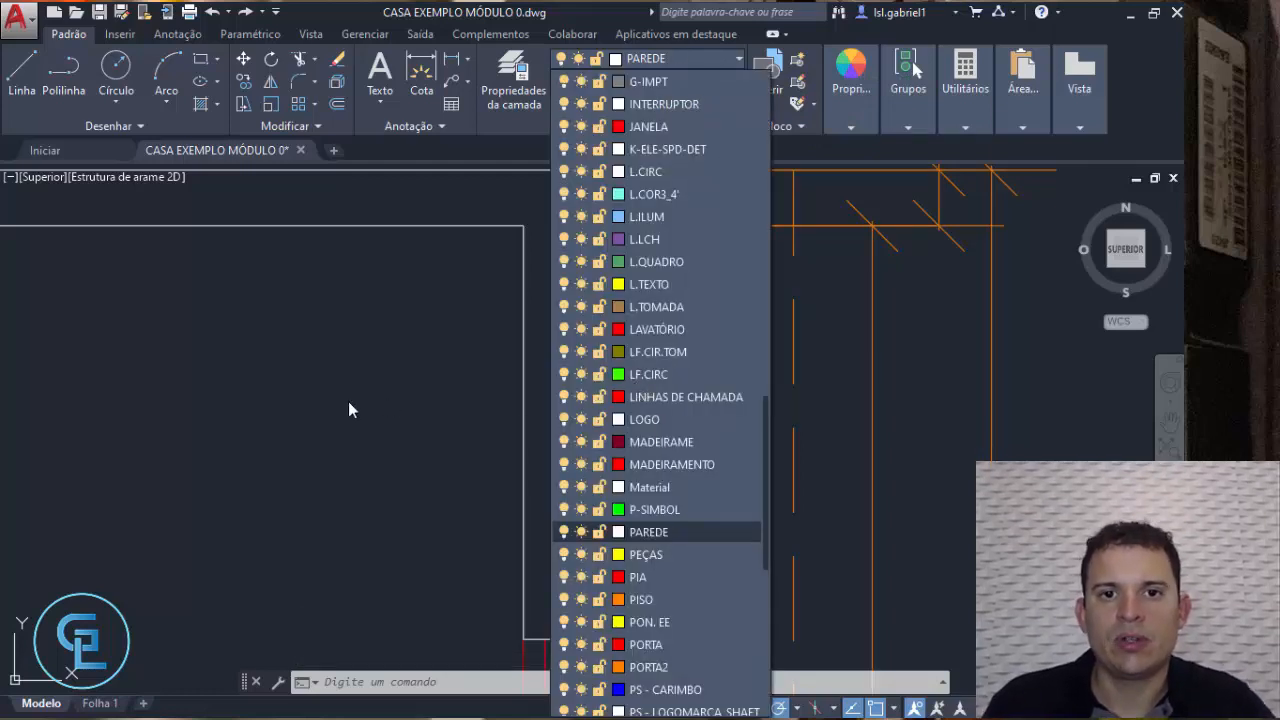
click(388, 398)
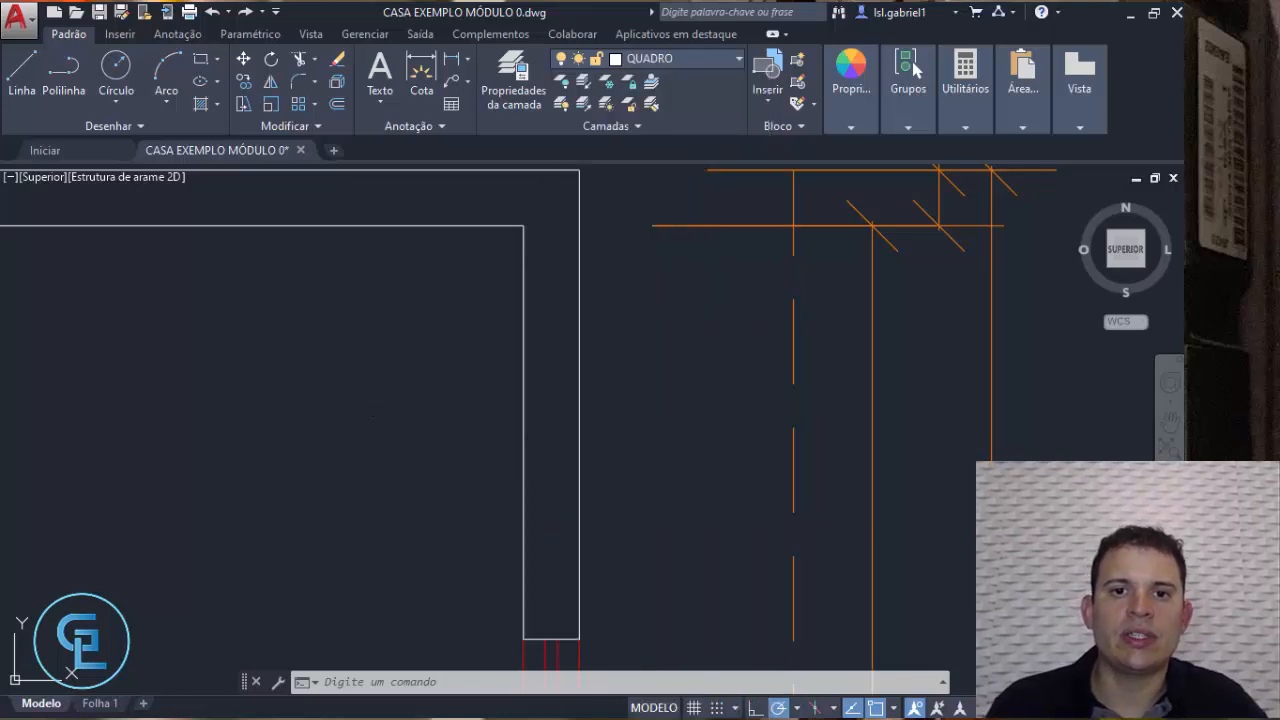
key(Escape)
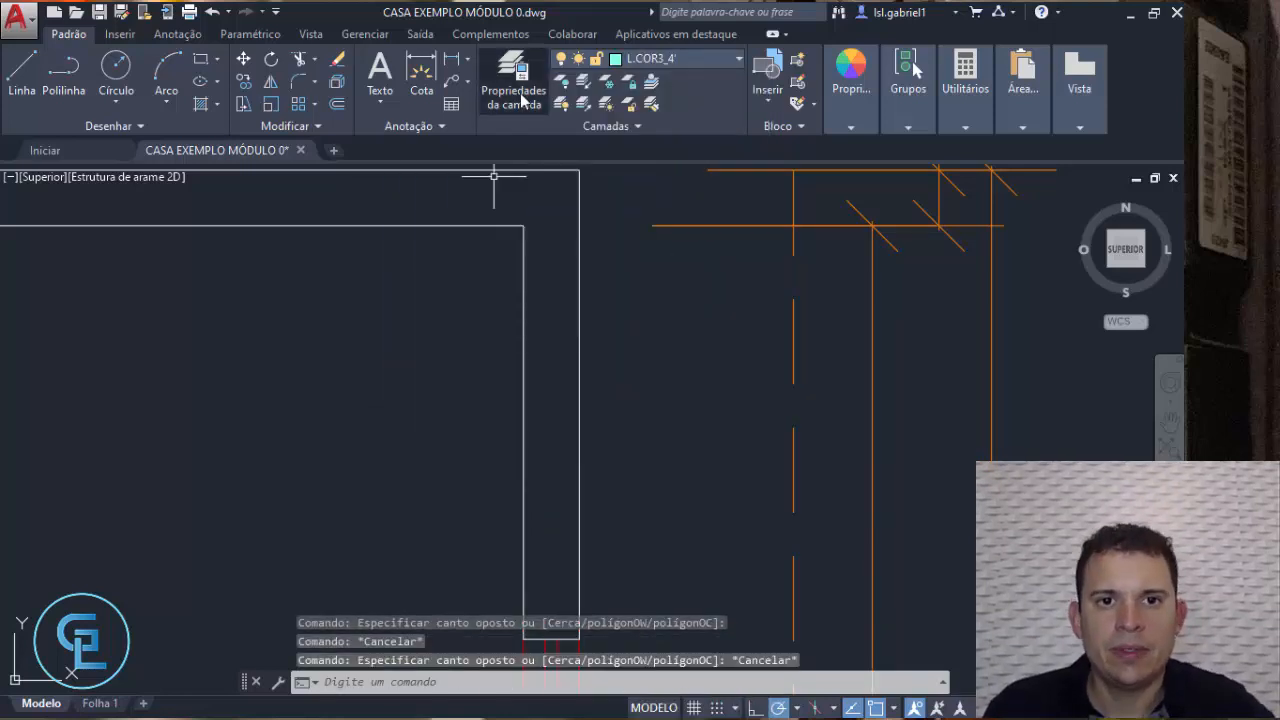
Open and enlarge the layer properties manager, and highlight the FORRO layer in its list
click(522, 100)
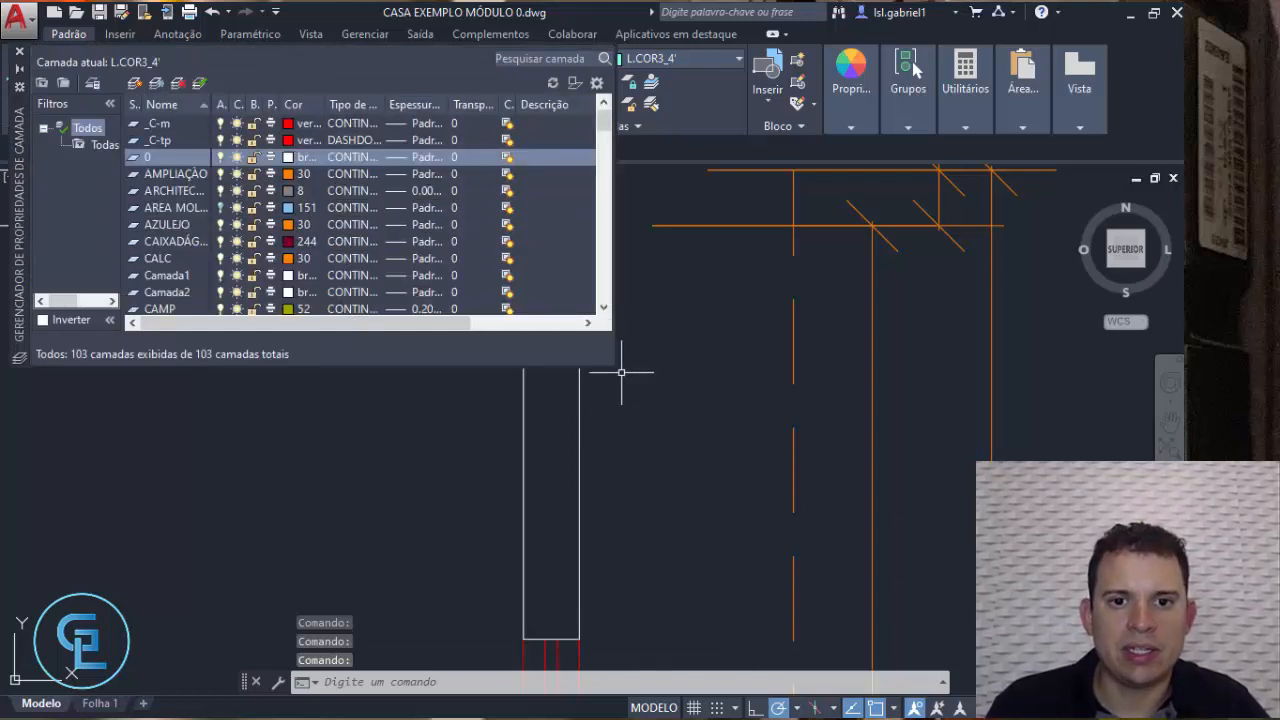
drag(614, 365, 810, 500)
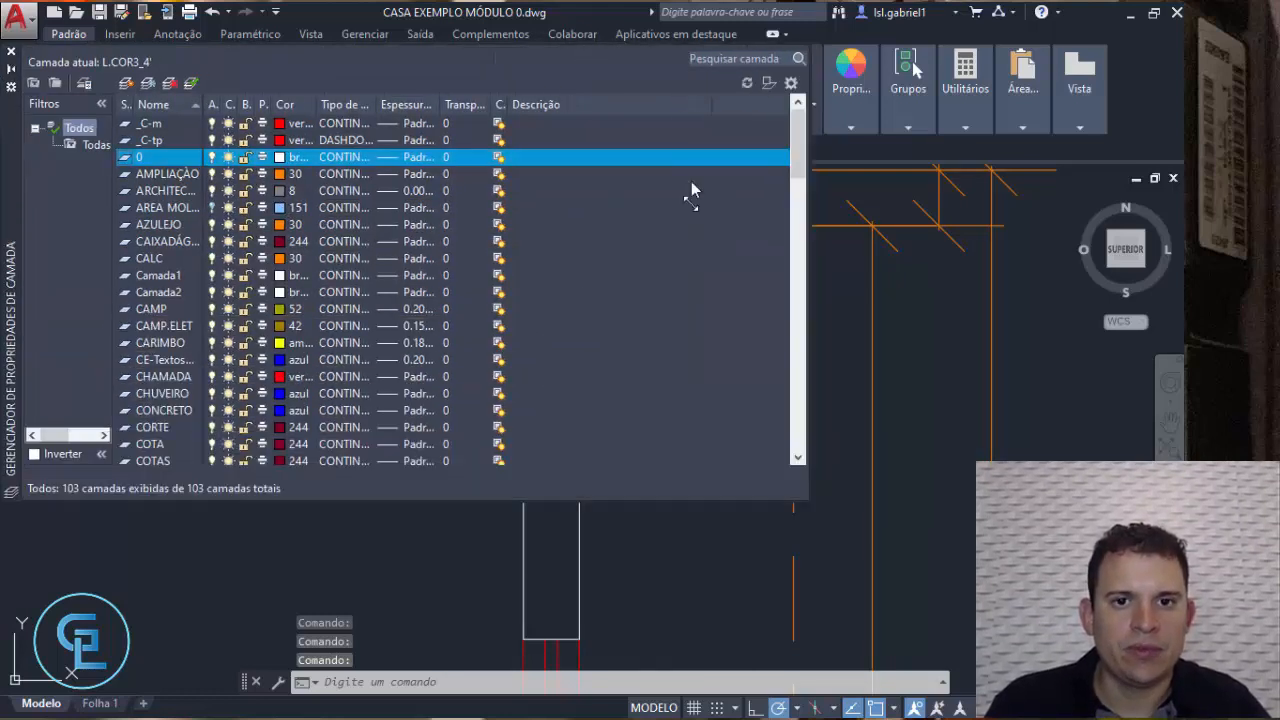
drag(797, 165, 788, 300)
click(176, 262)
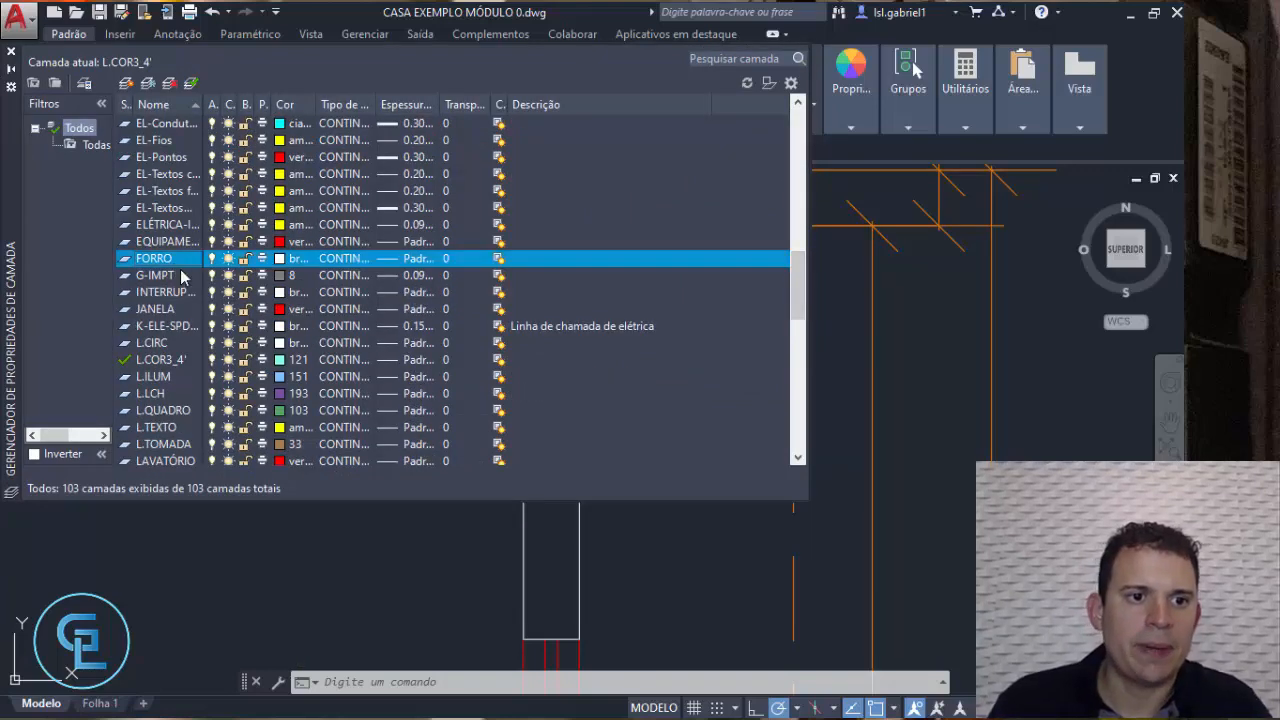
Set the color of the PAREDE layer to green (index 3), close the layer manager and check the walls on the floor plan
text(pa)
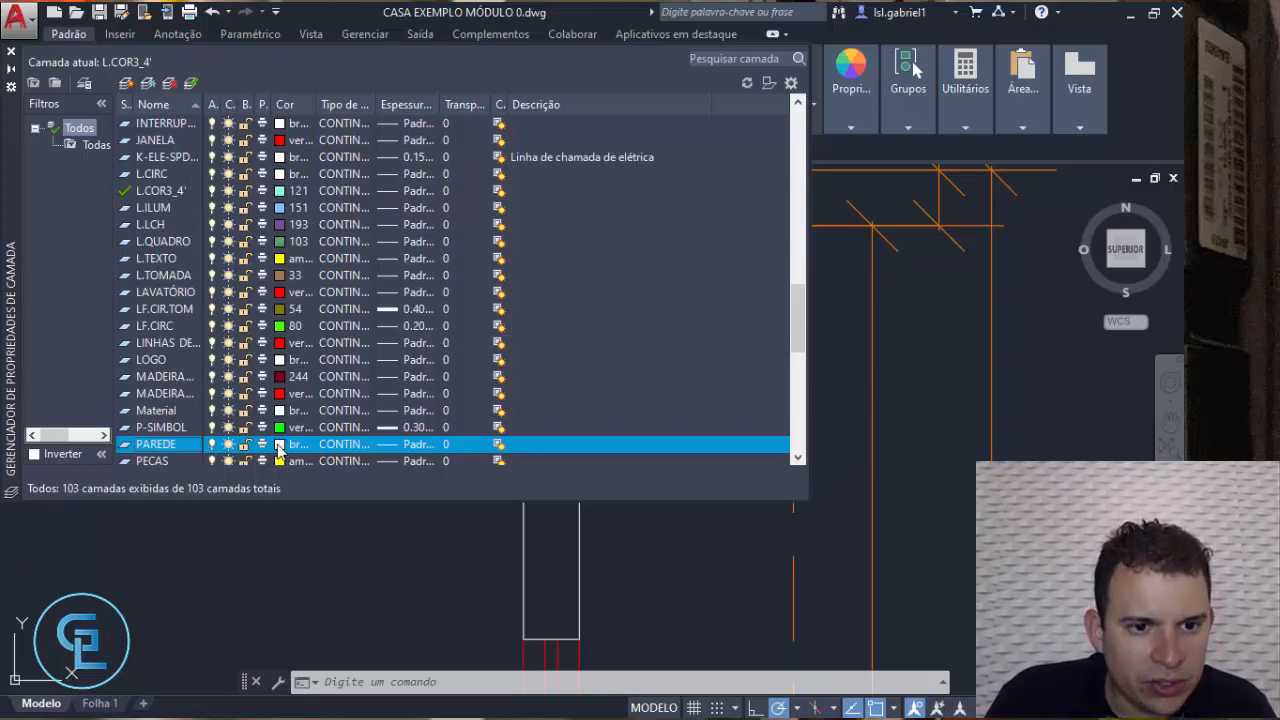
click(280, 446)
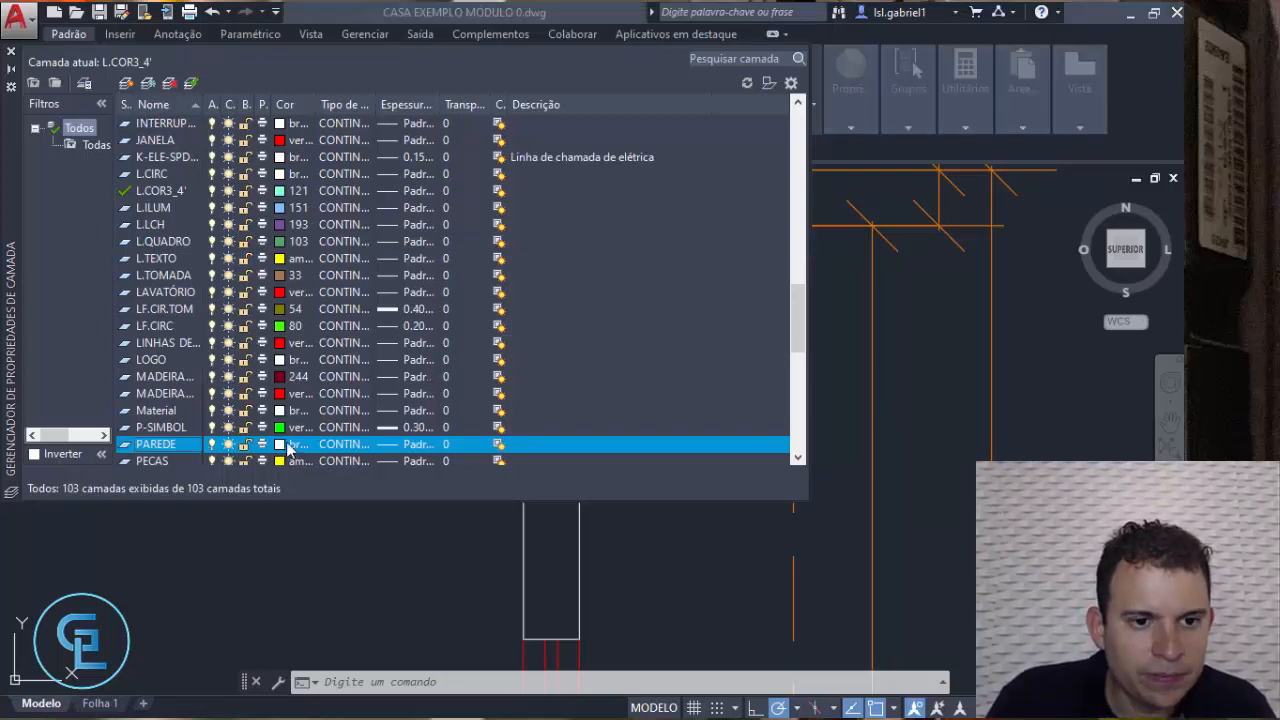
click(473, 411)
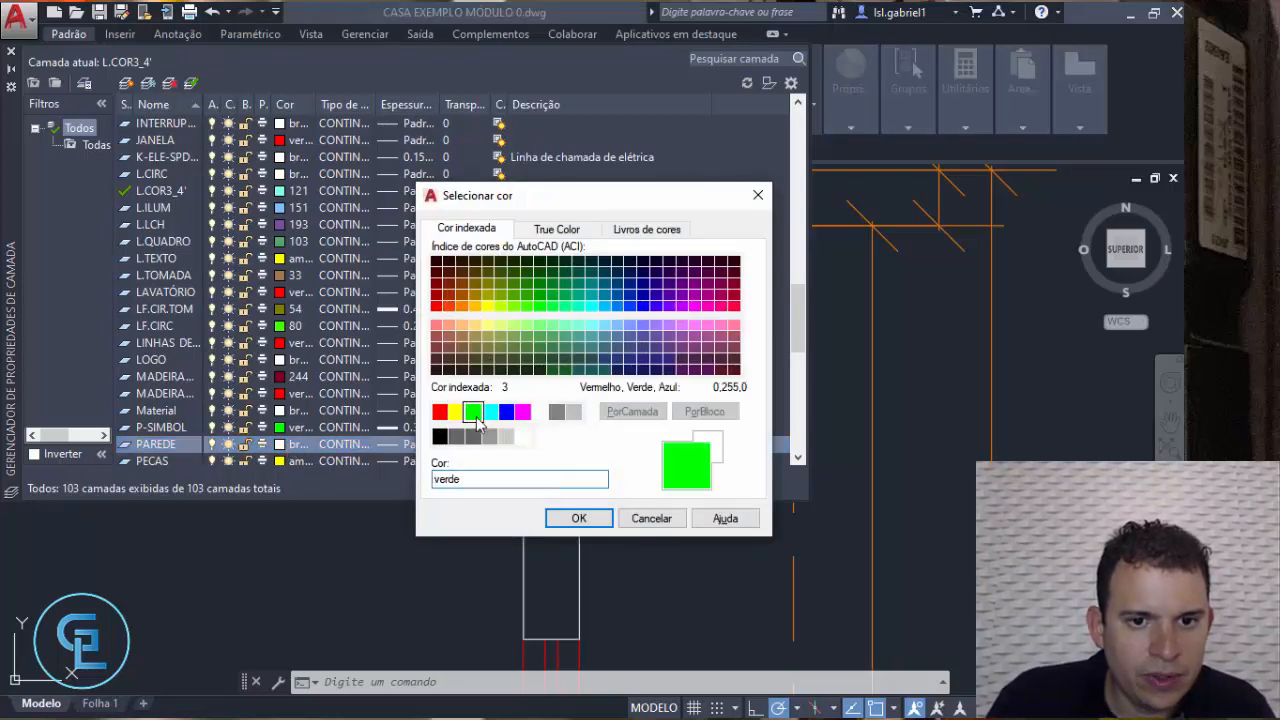
click(578, 518)
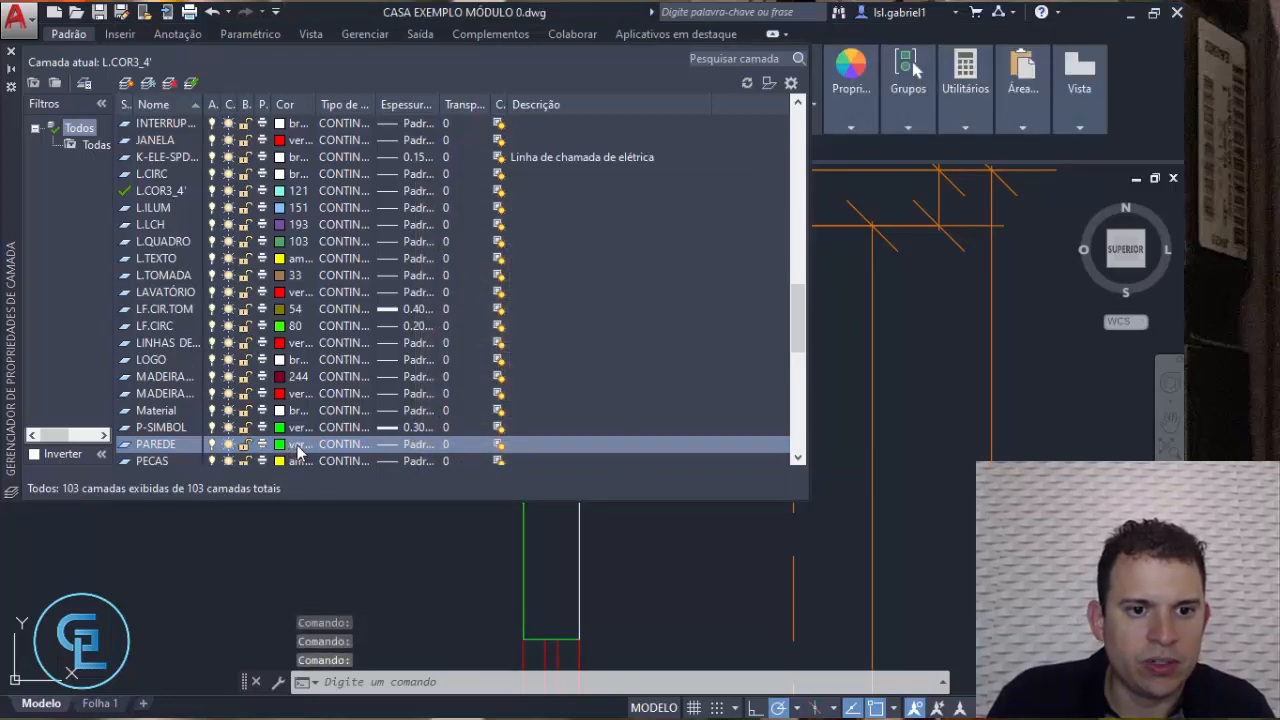
click(11, 53)
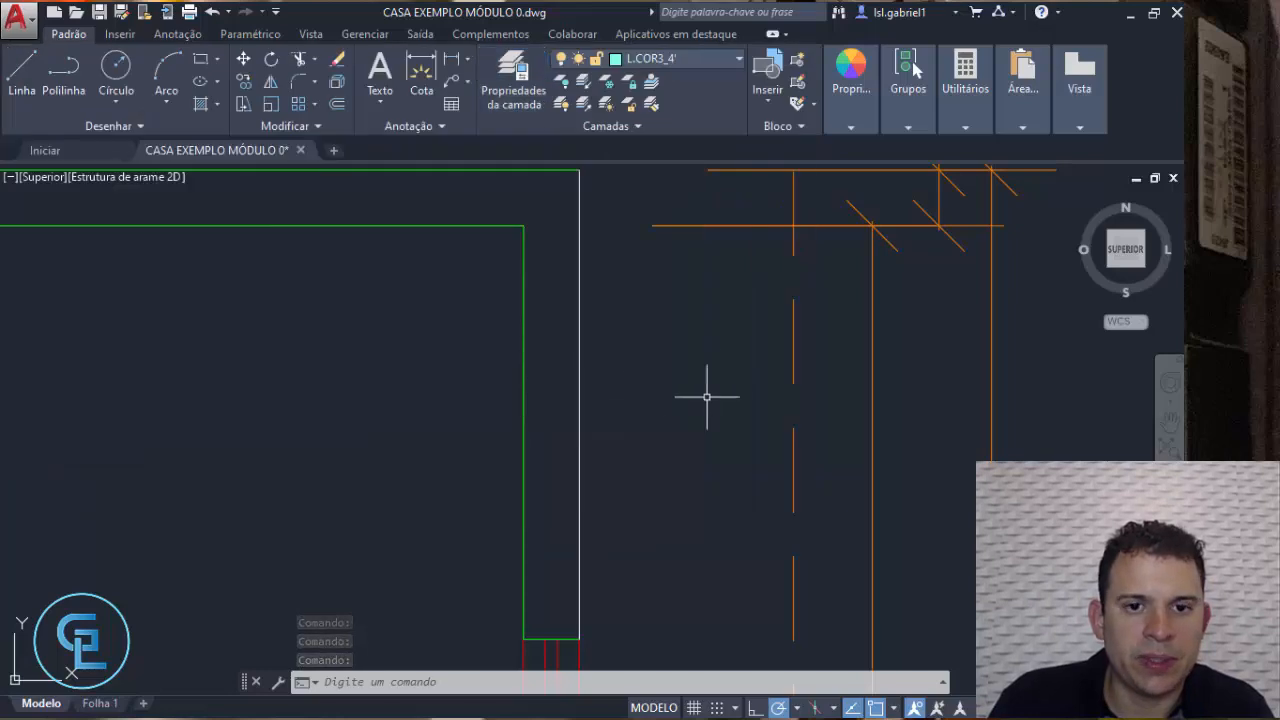
scroll(560, 340, down, 5)
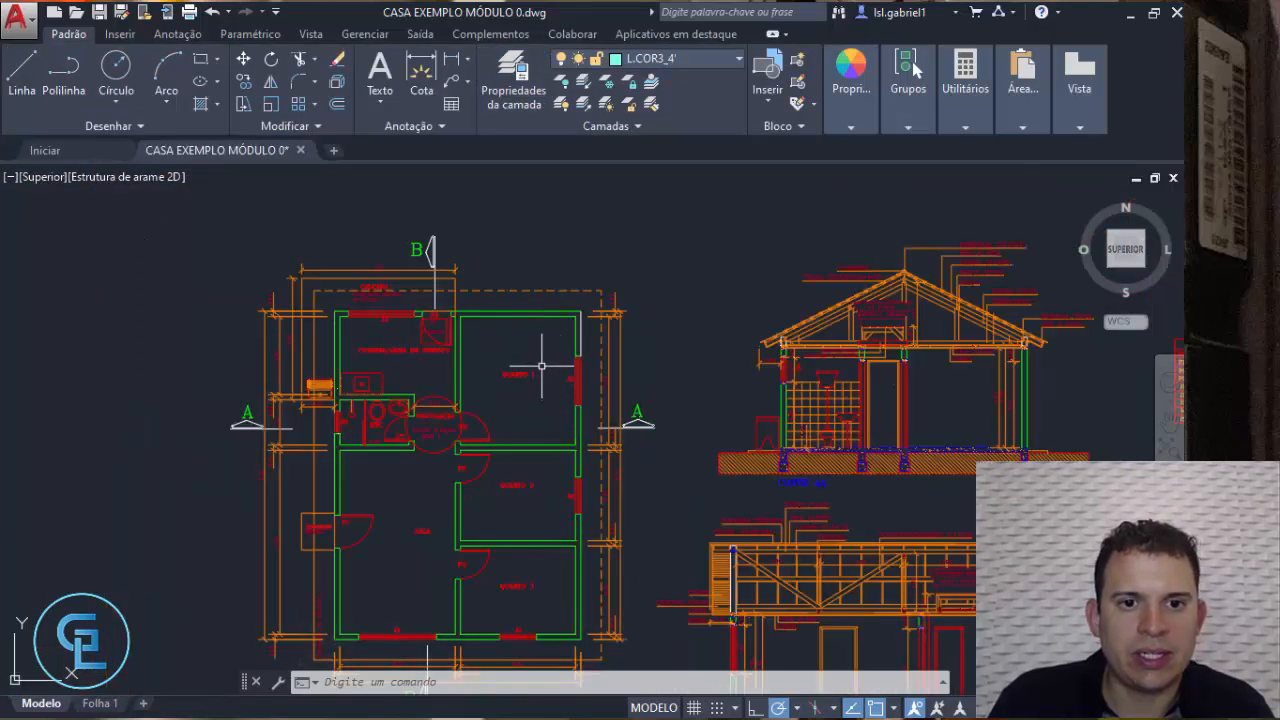
scroll(541, 366, up, 5)
scroll(540, 357, up, 3)
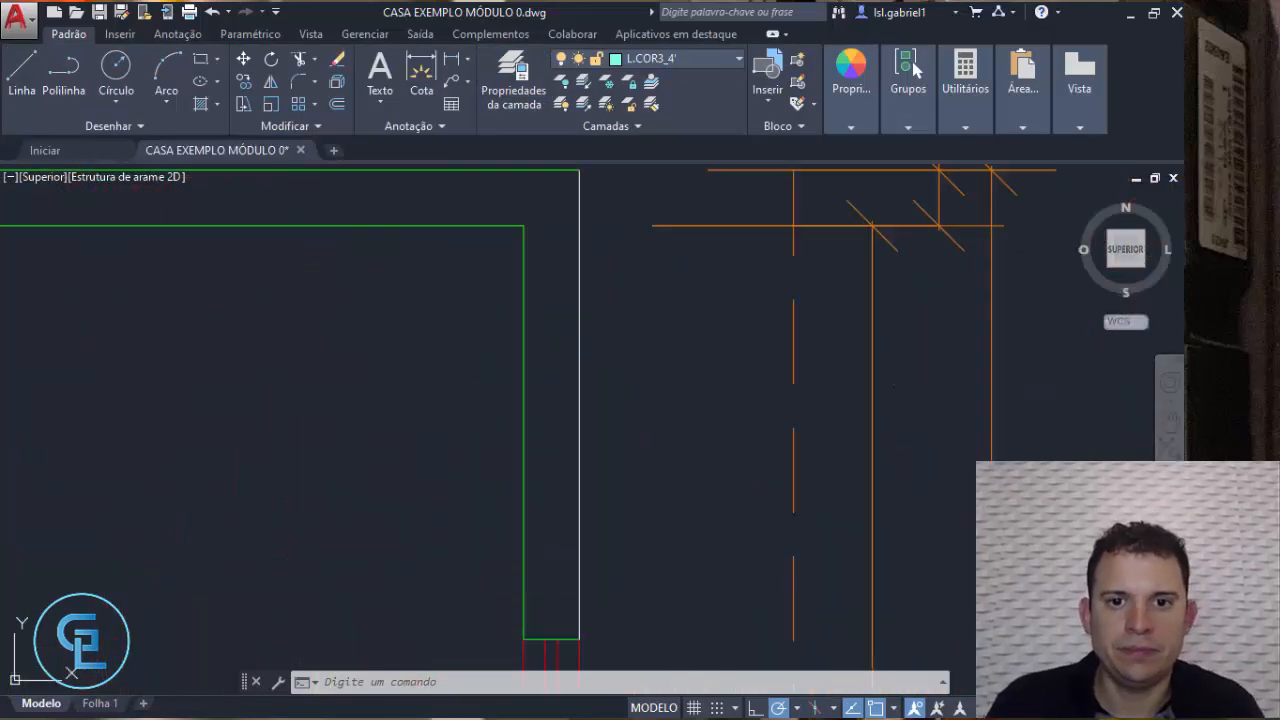
Undo the PAREDE layer color change and check the layer of the outer vertical wall line of QUARTO 1, clearing the selection
key(ctrl+z)
middle_drag(346, 339, 504, 353)
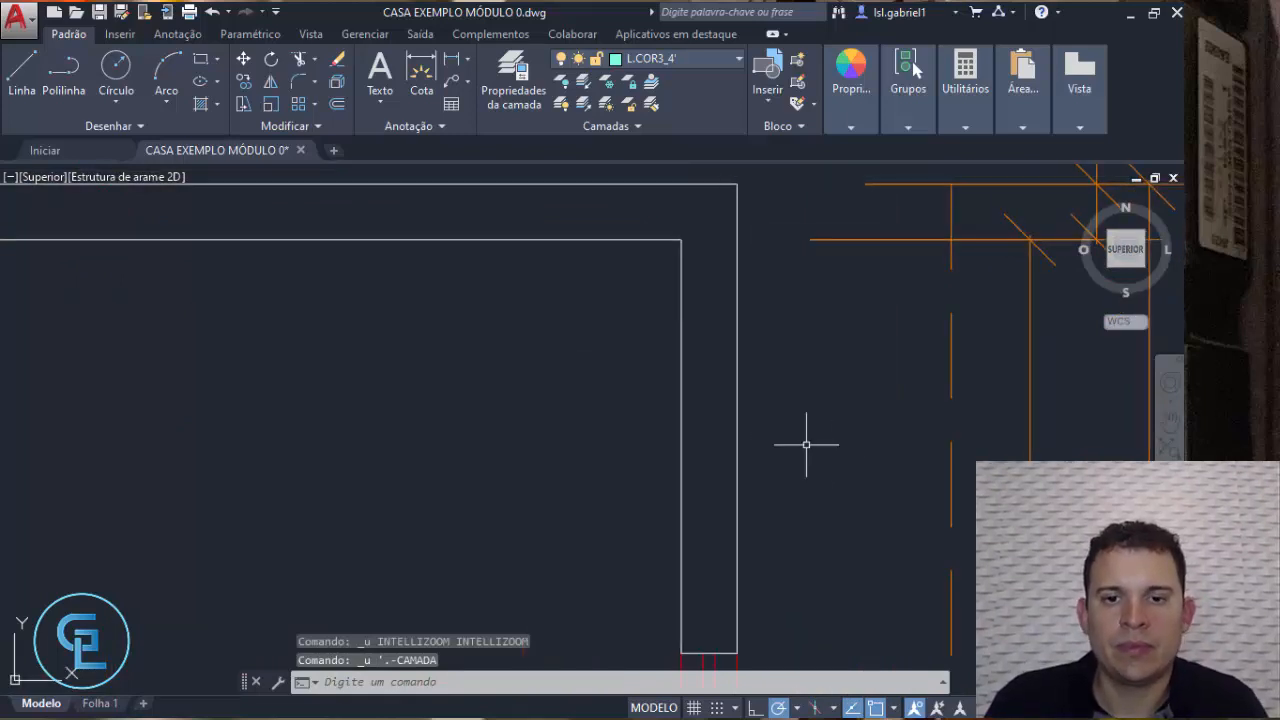
middle_drag(804, 423, 722, 330)
click(766, 431)
click(637, 278)
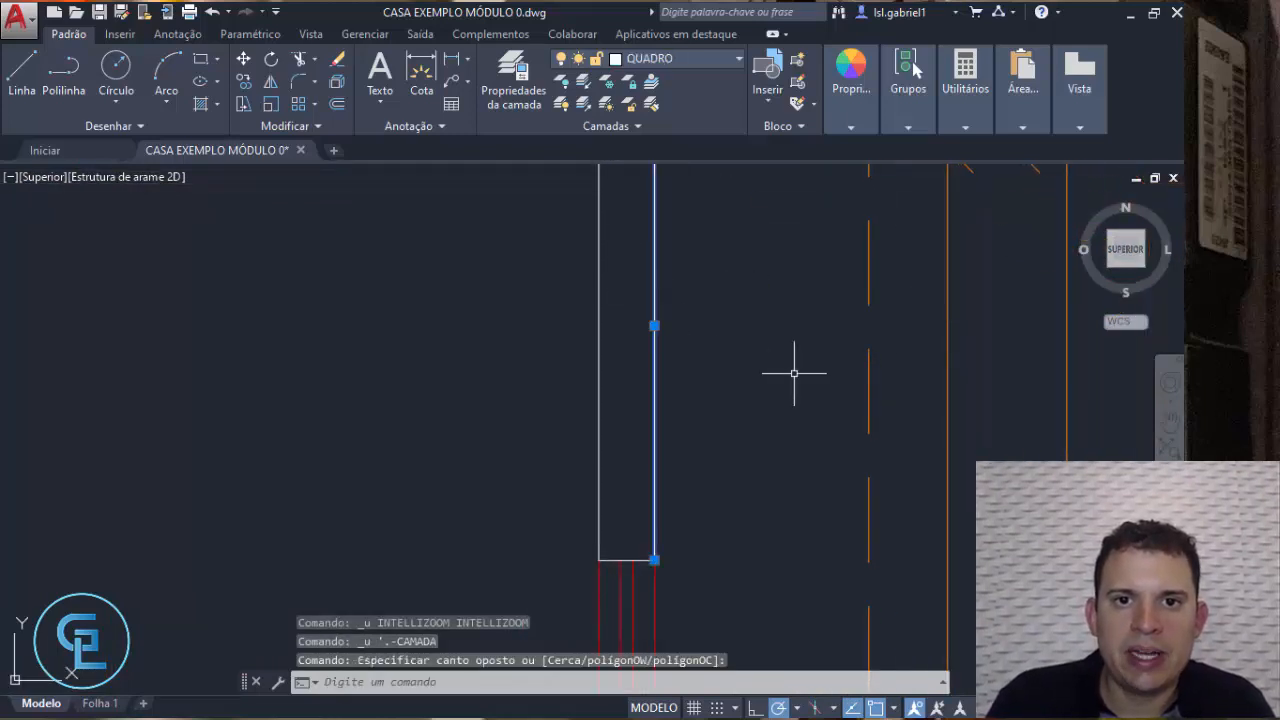
key(Escape)
key(Escape)
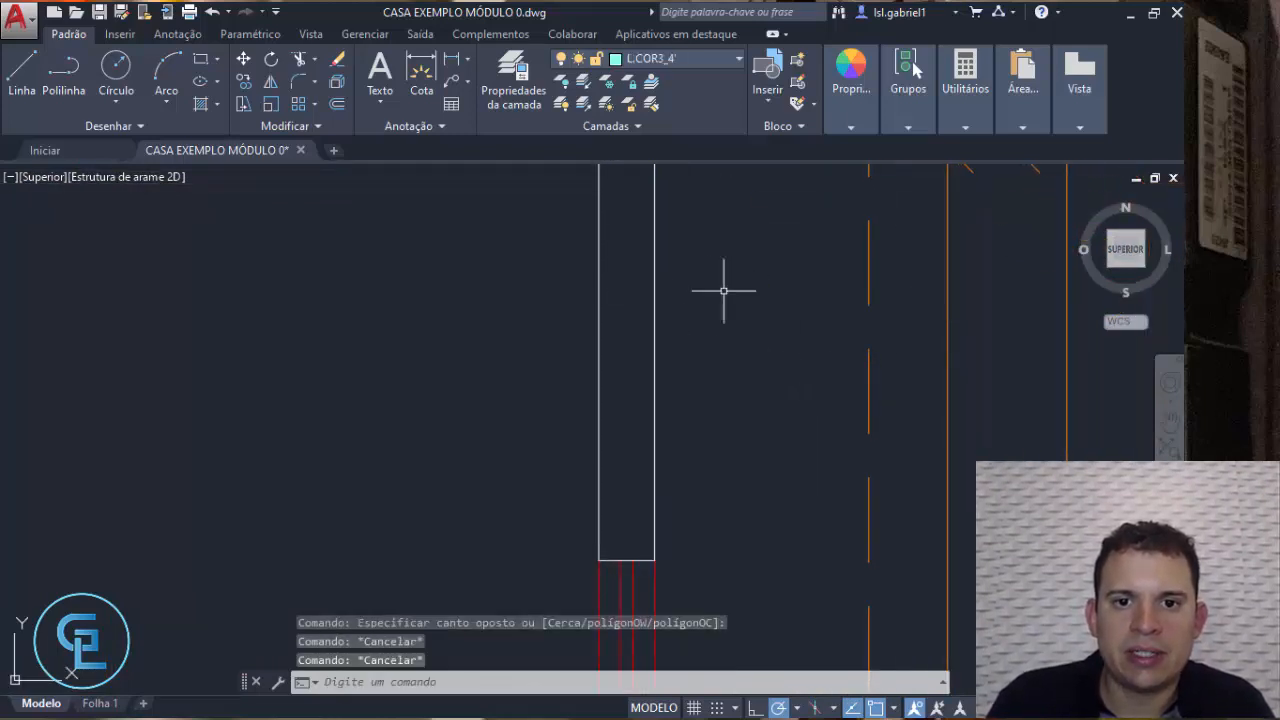
Turn off the current layer L.COR3_4', choosing to deactivate it despite being current, and check the QUARTO 1 walls
click(716, 59)
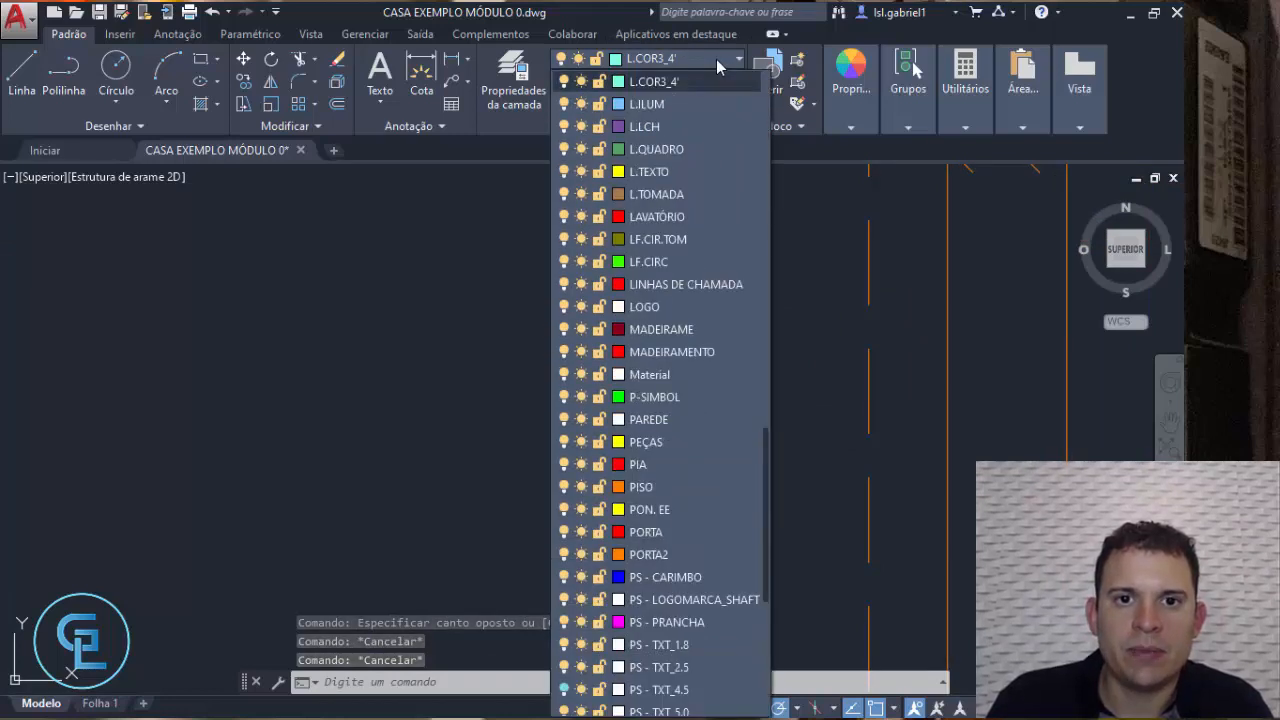
click(564, 82)
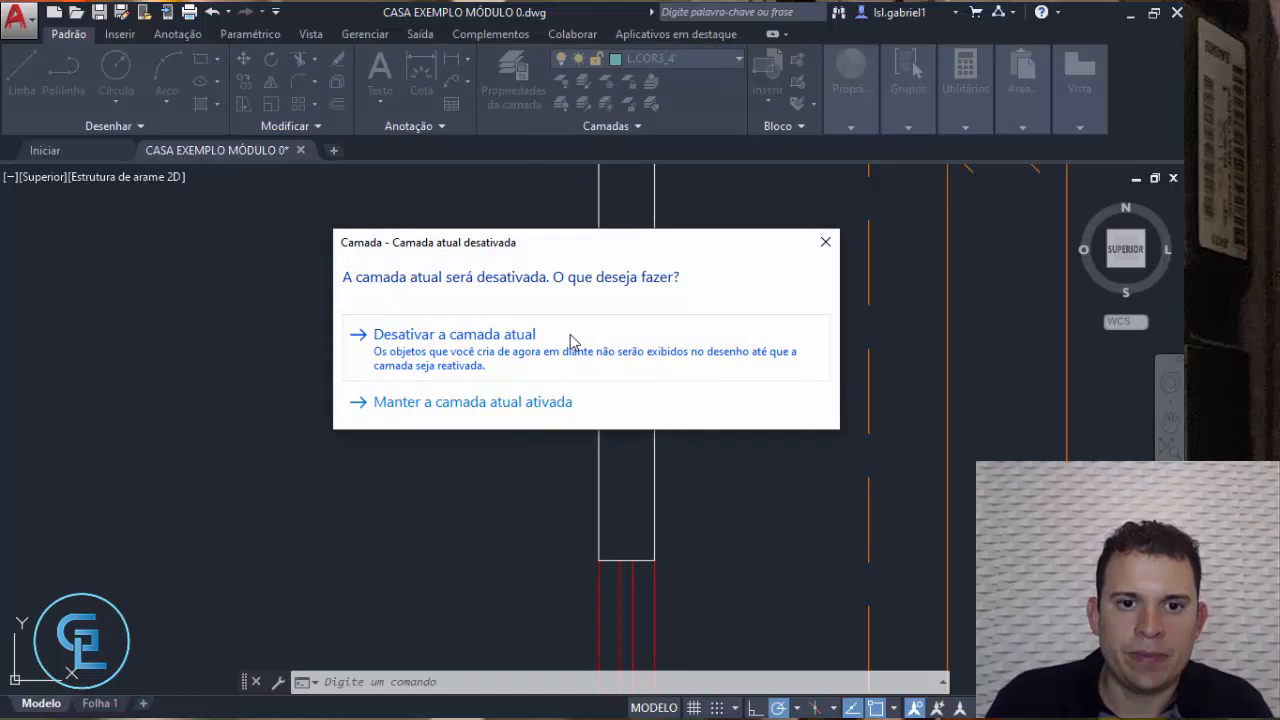
click(563, 343)
scroll(443, 337, up, 5)
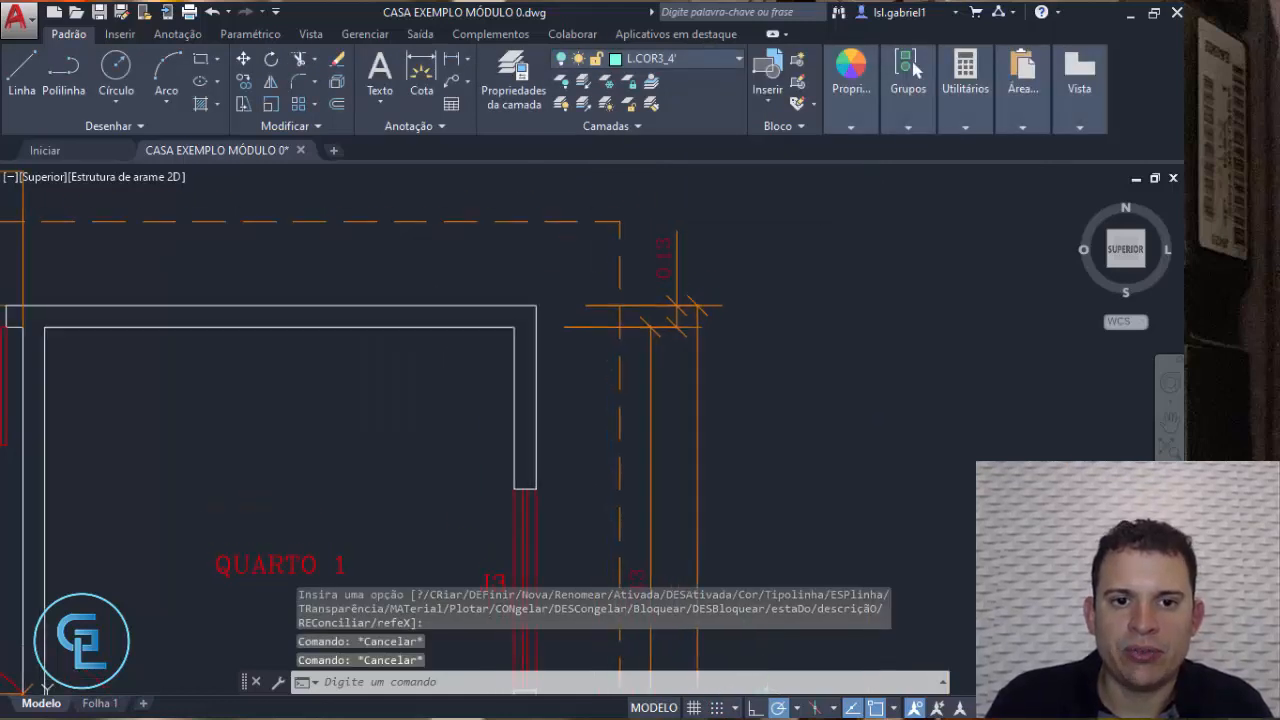
scroll(455, 396, up, 2)
middle_drag(457, 390, 490, 343)
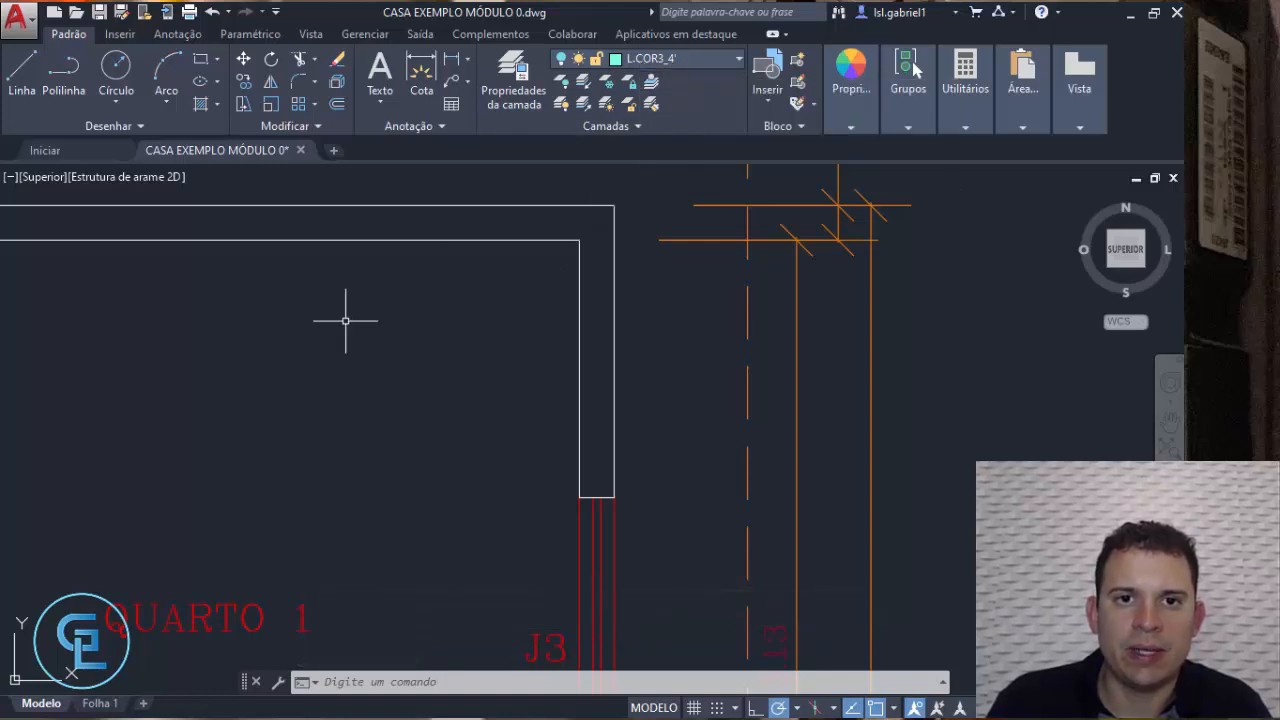
Make L.TEXTO the current layer and draw a horizontal line with a connected diagonal line above the QUARTO 1 label
click(692, 57)
click(649, 171)
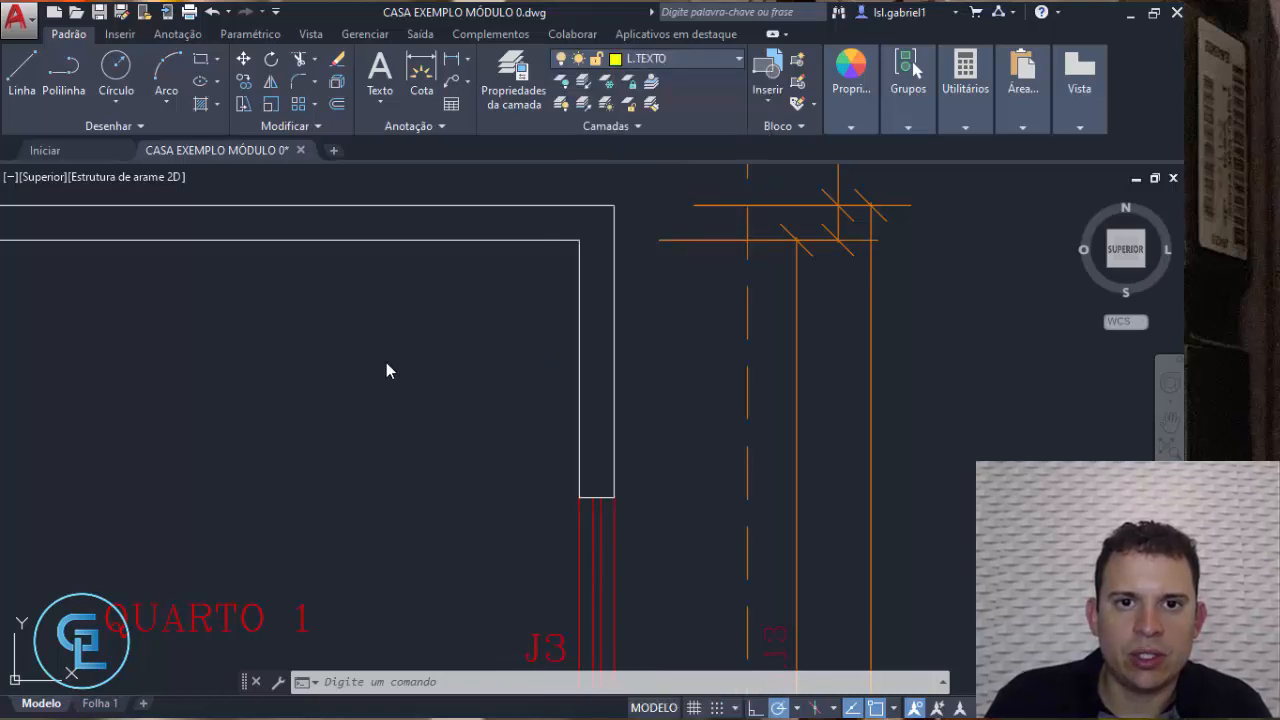
key(Escape)
key(Escape)
scroll(343, 357, down, 3)
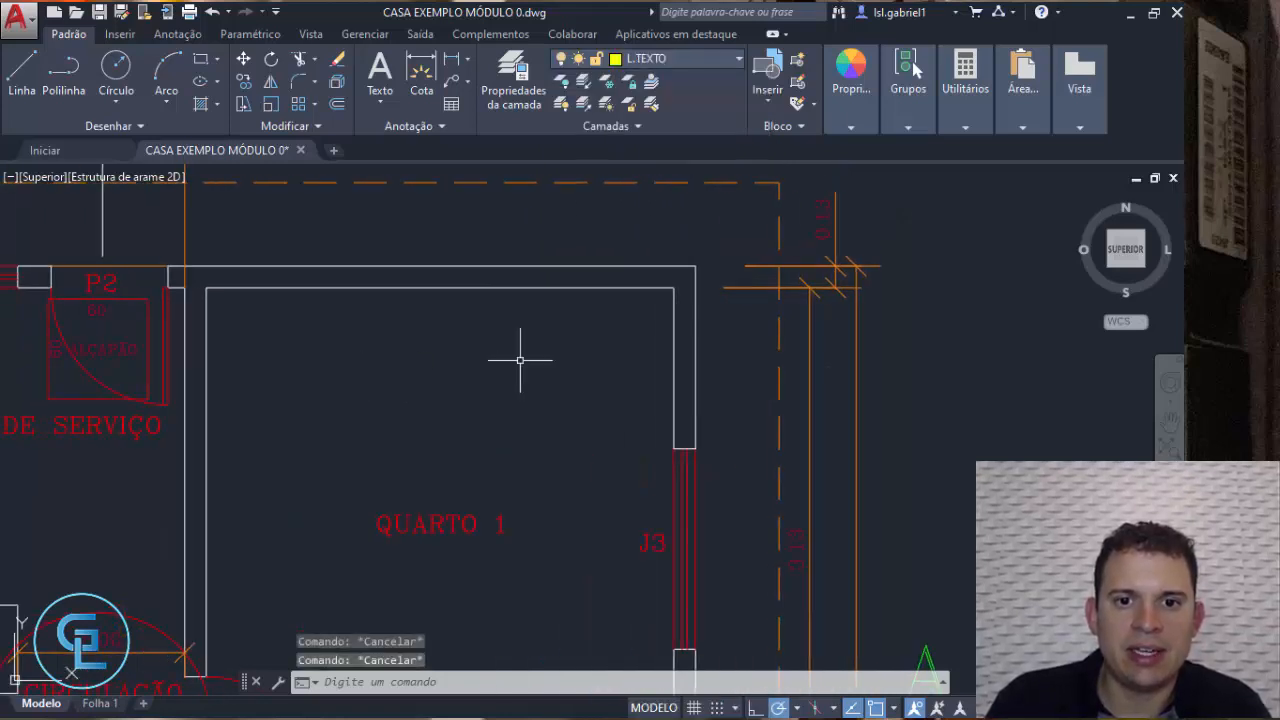
scroll(505, 366, up, 2)
text(l)
key(Return)
click(409, 348)
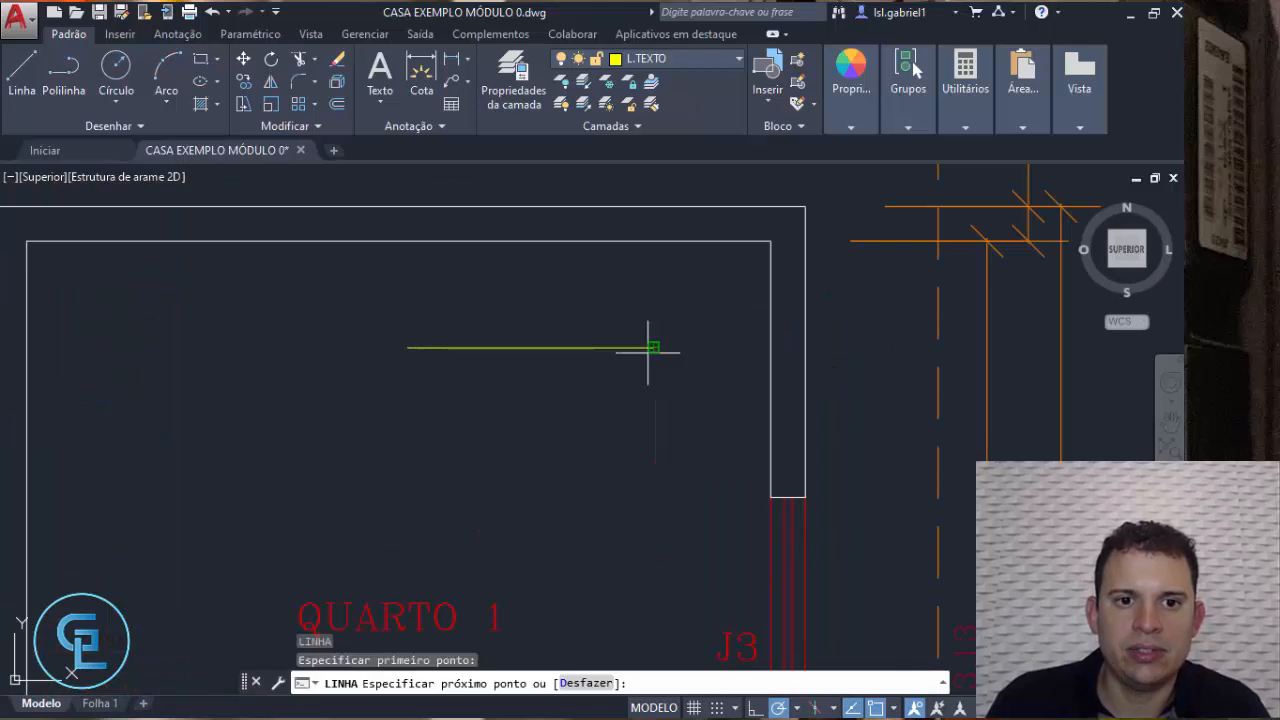
click(652, 347)
click(440, 195)
key(Escape)
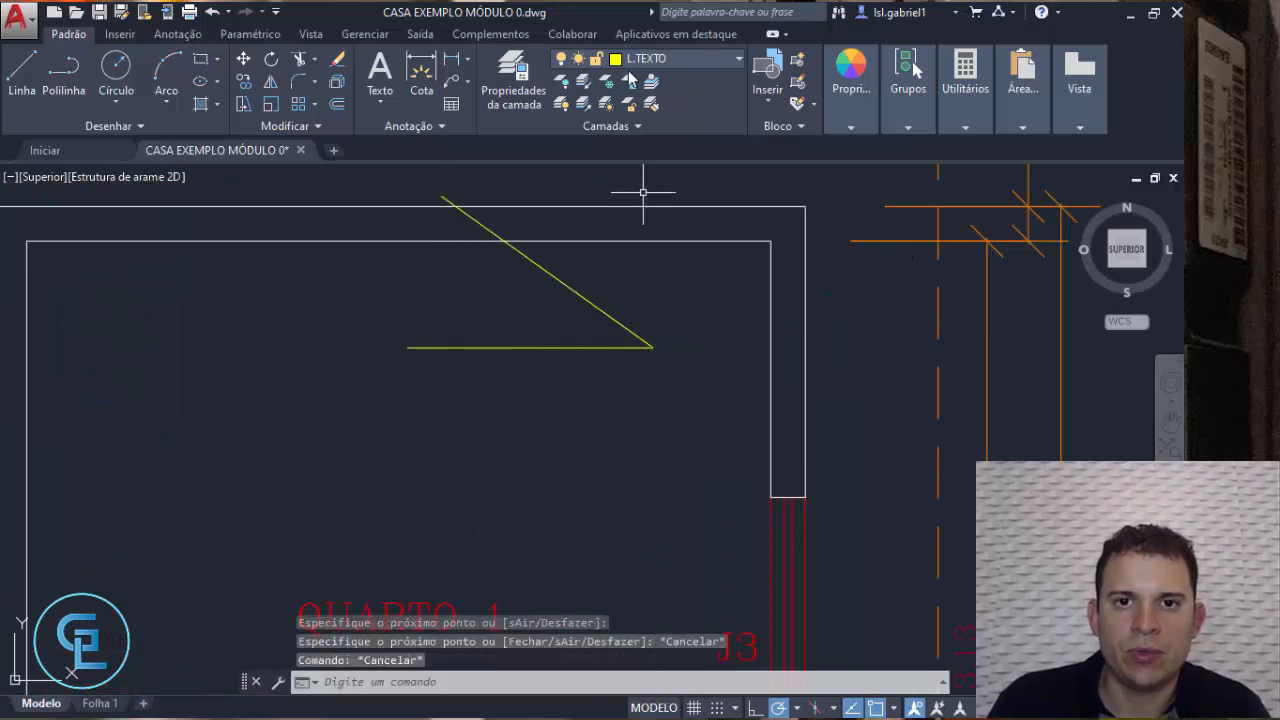
Make MADEIRAME the current layer and draw two connected diagonal lines inside QUARTO 1
click(665, 60)
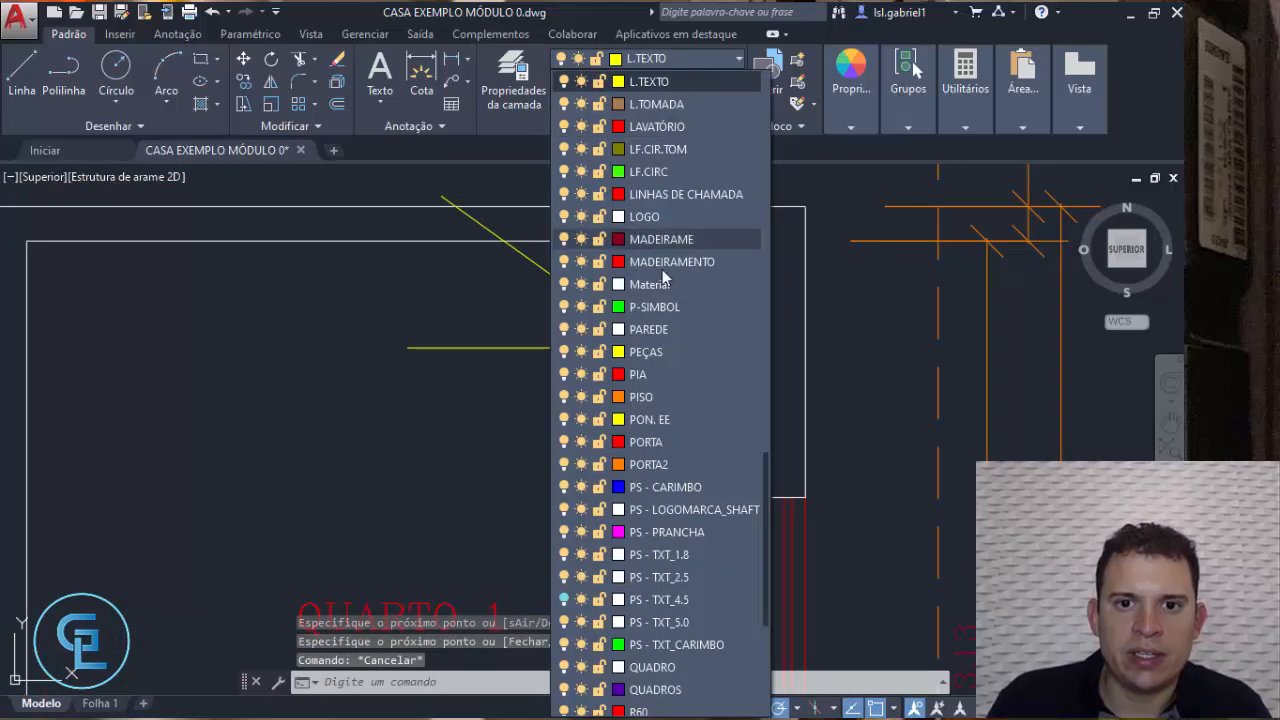
click(660, 239)
key(Escape)
key(Escape)
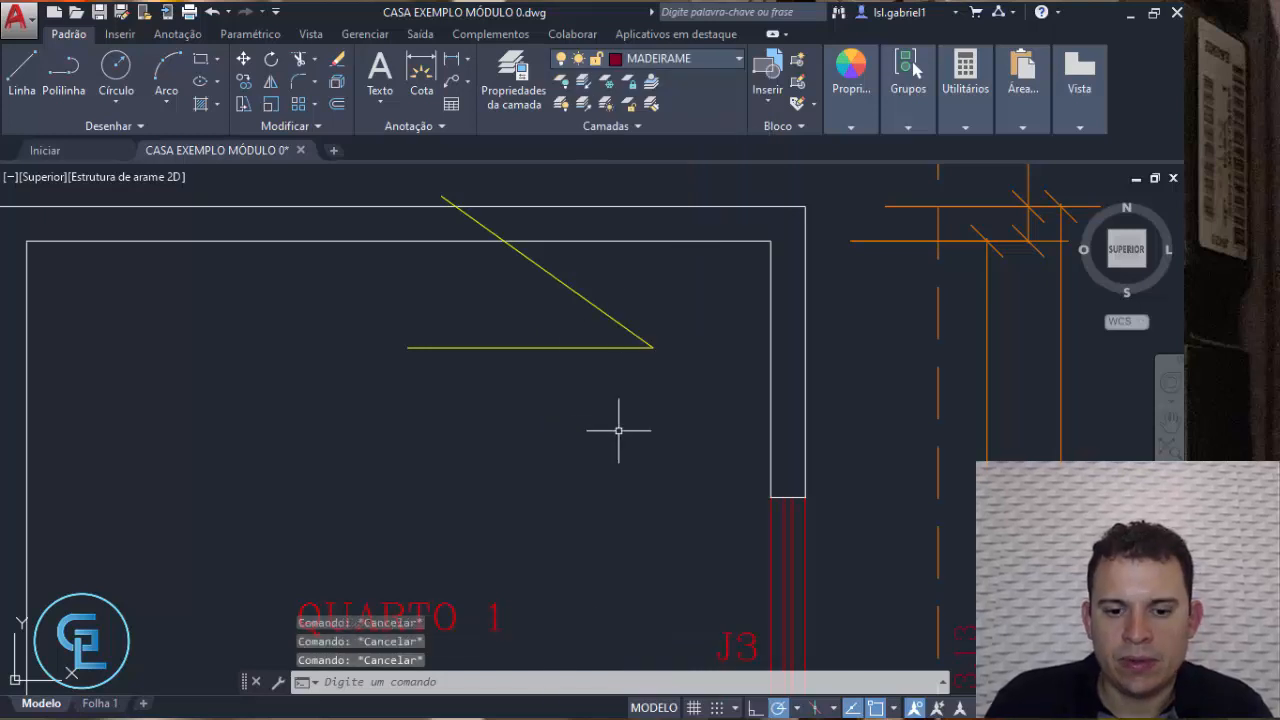
key(space)
click(646, 404)
click(450, 490)
click(313, 297)
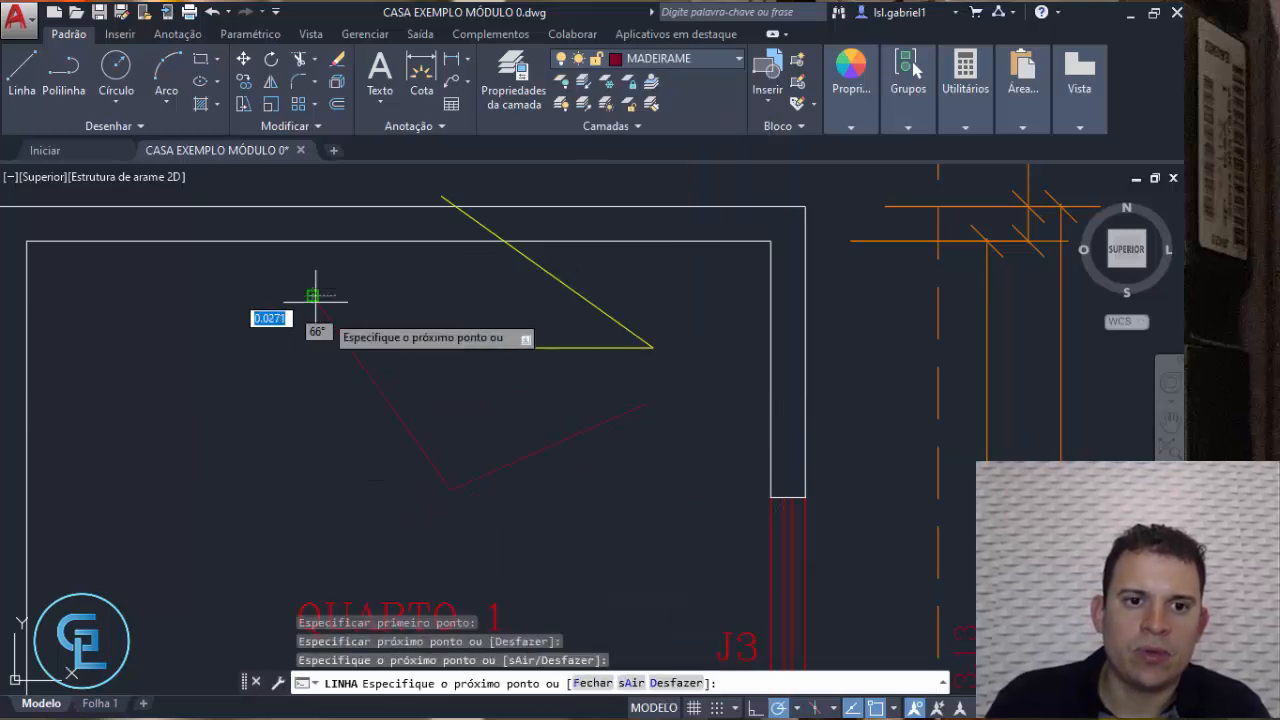
key(Escape)
click(578, 492)
click(529, 400)
key(Escape)
key(Escape)
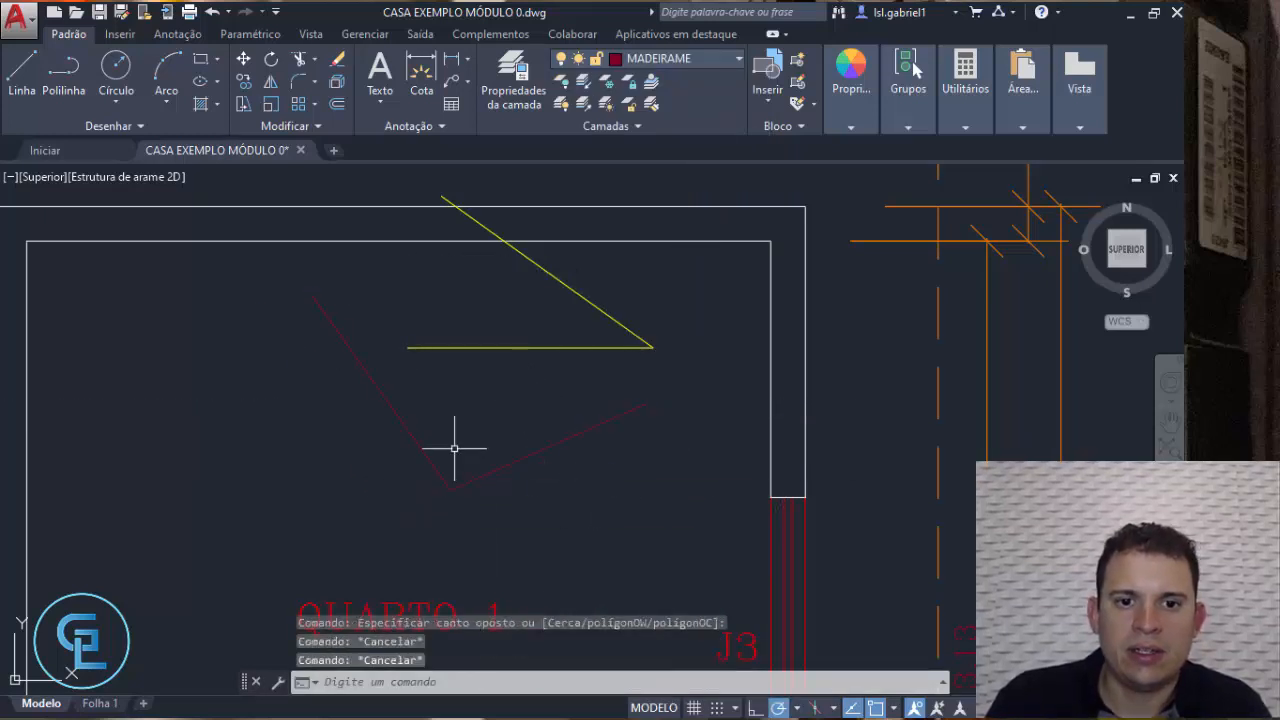
Delete the four sample lines in QUARTO 1 using a crossing selection window
click(670, 492)
click(314, 266)
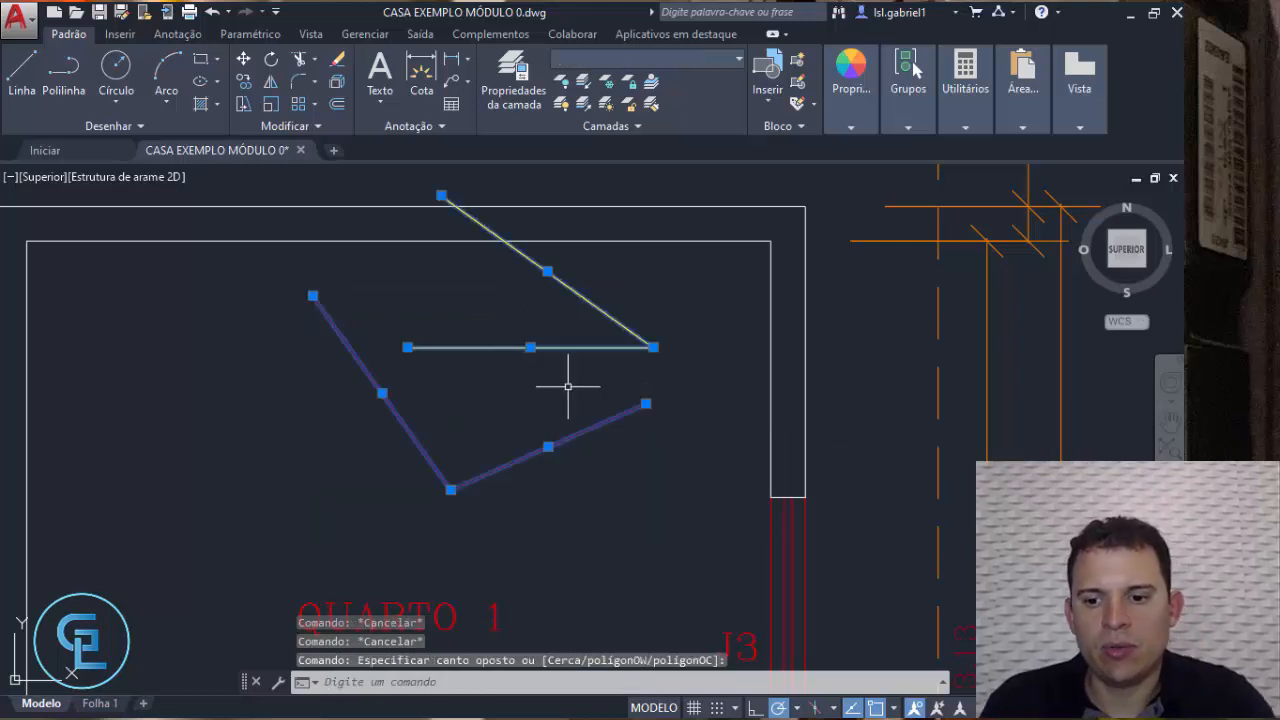
key(Delete)
Draw three connected diagonal lines on the MADEIRAME layer inside QUARTO 1
text(l)
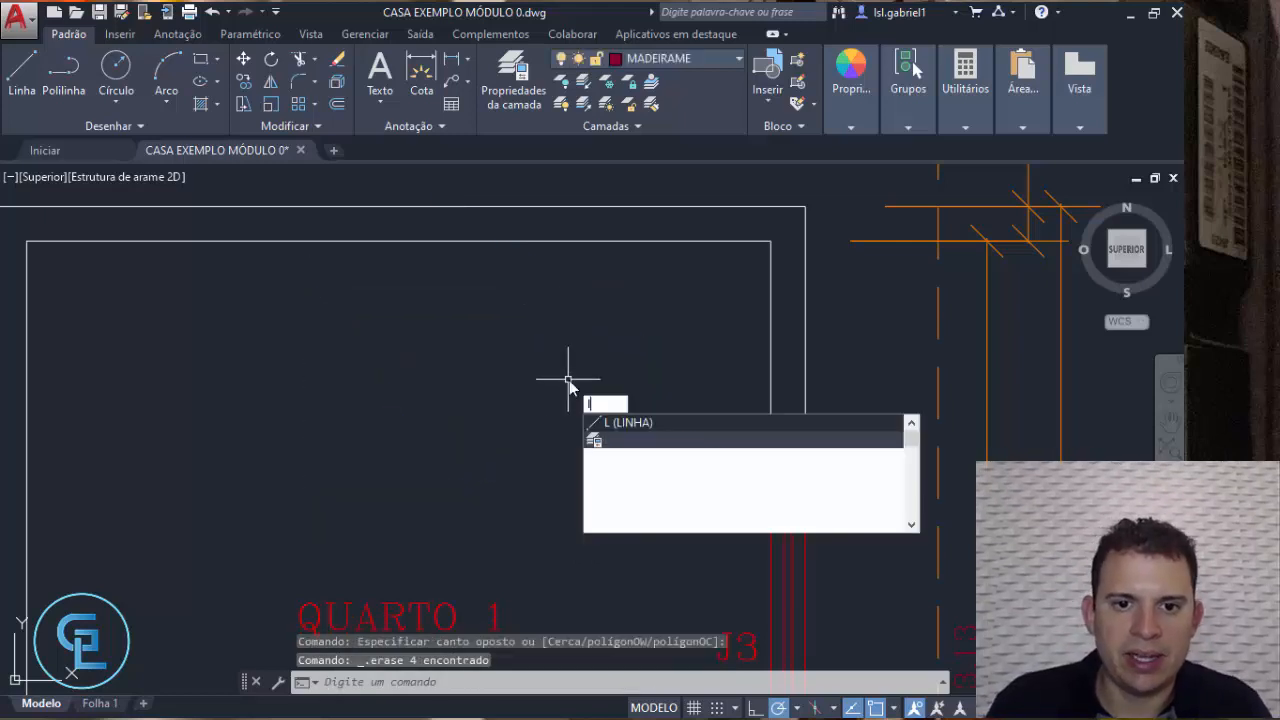
key(Return)
click(637, 303)
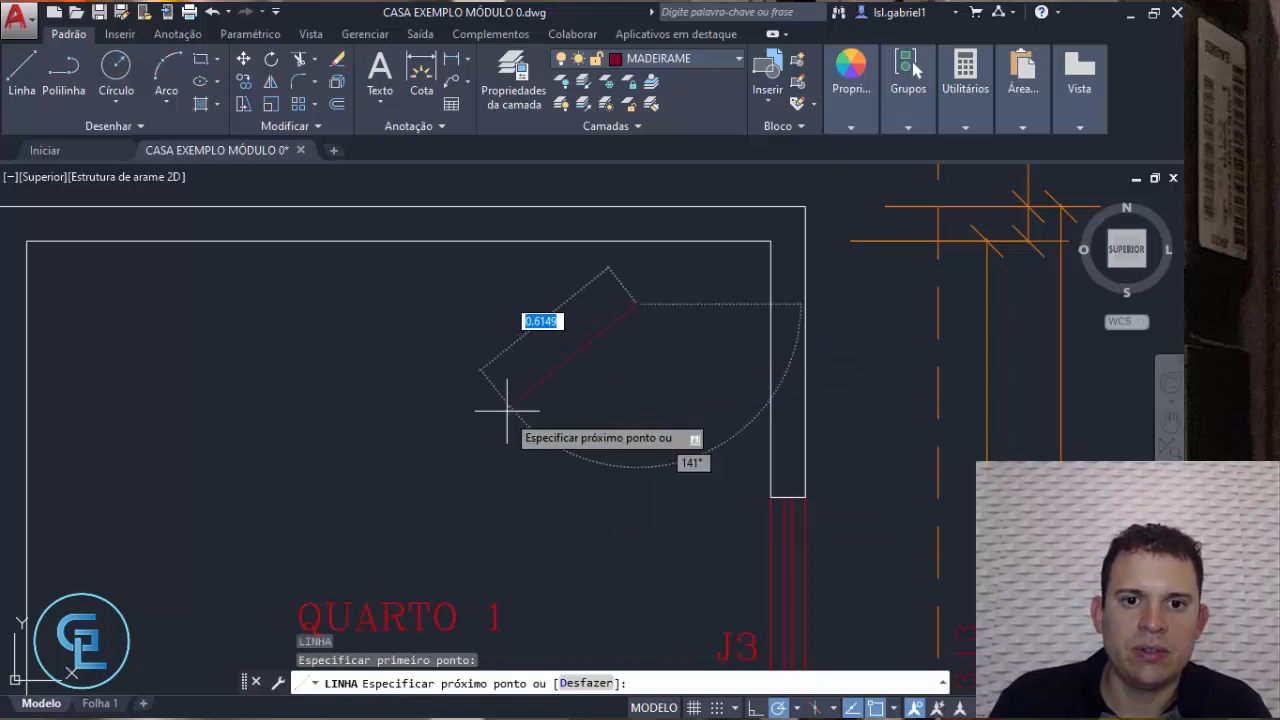
click(497, 418)
click(325, 298)
click(655, 428)
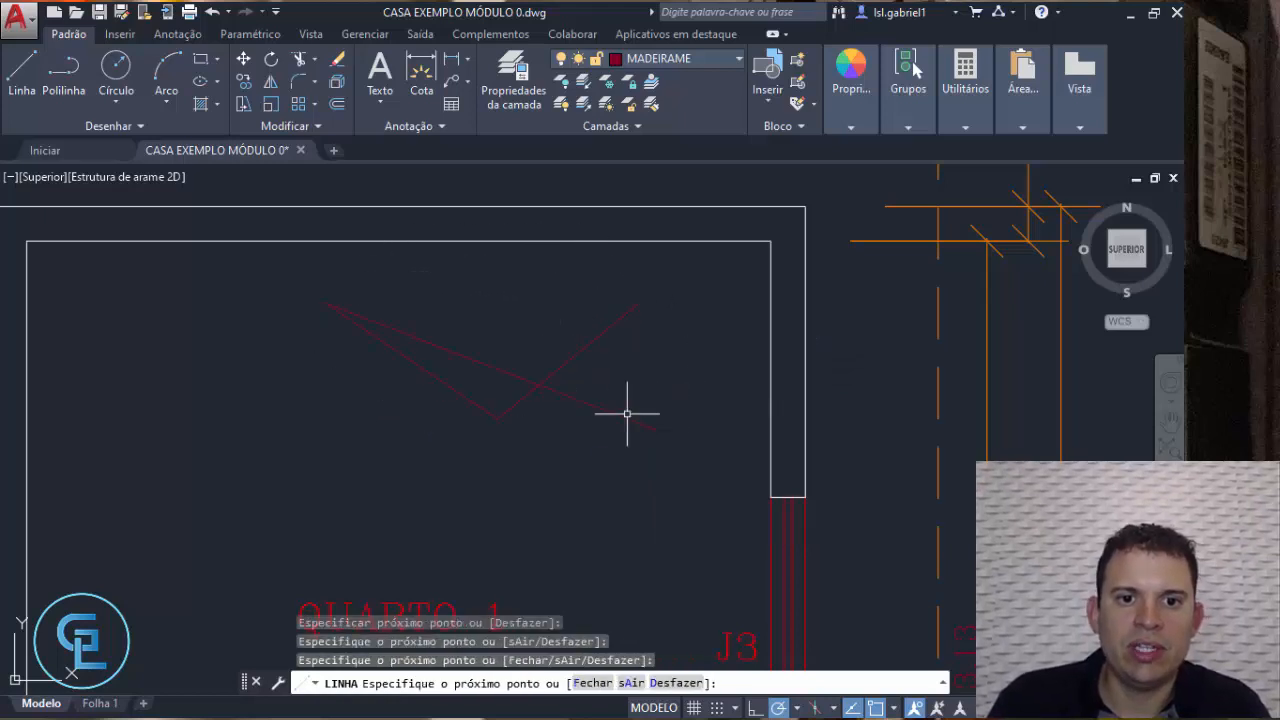
key(Escape)
key(Escape)
Select the three connected MADEIRAME lines with a crossing window and delete them
click(740, 478)
click(331, 298)
key(Delete)
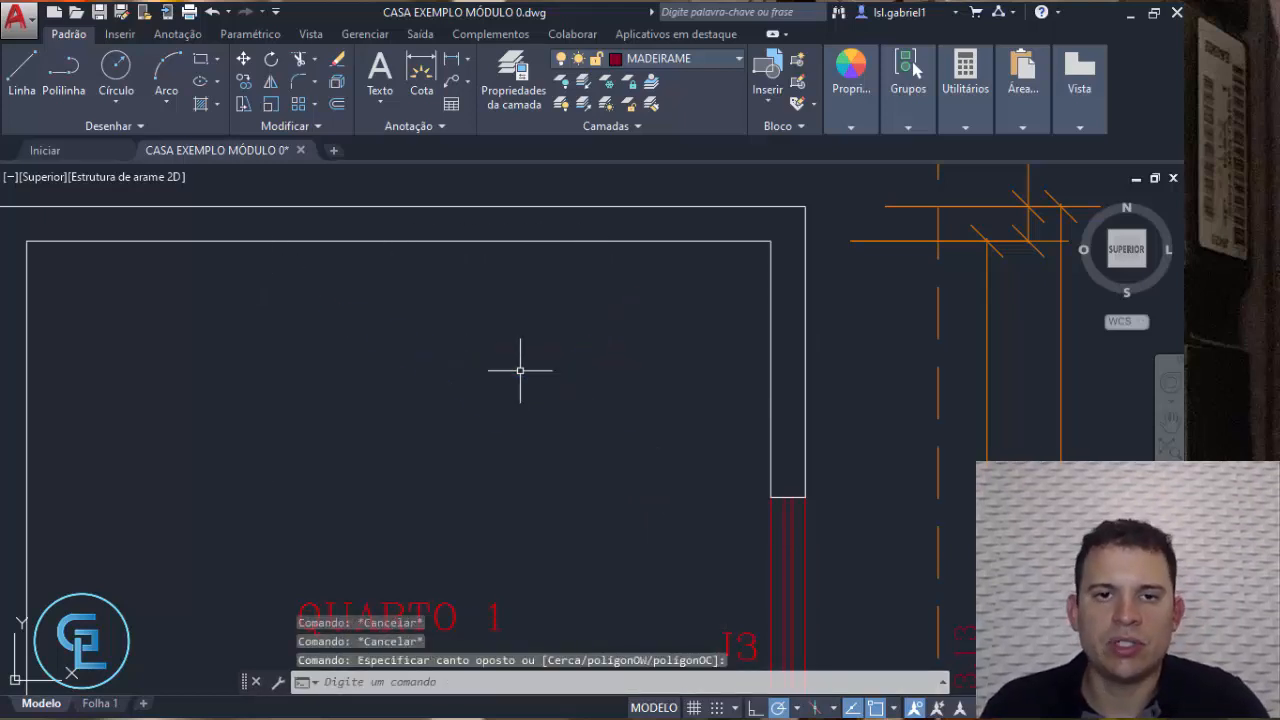
Turn the L.COR3_4' layer back on, keeping MADEIRAME as the current layer
middle_drag(828, 336, 735, 321)
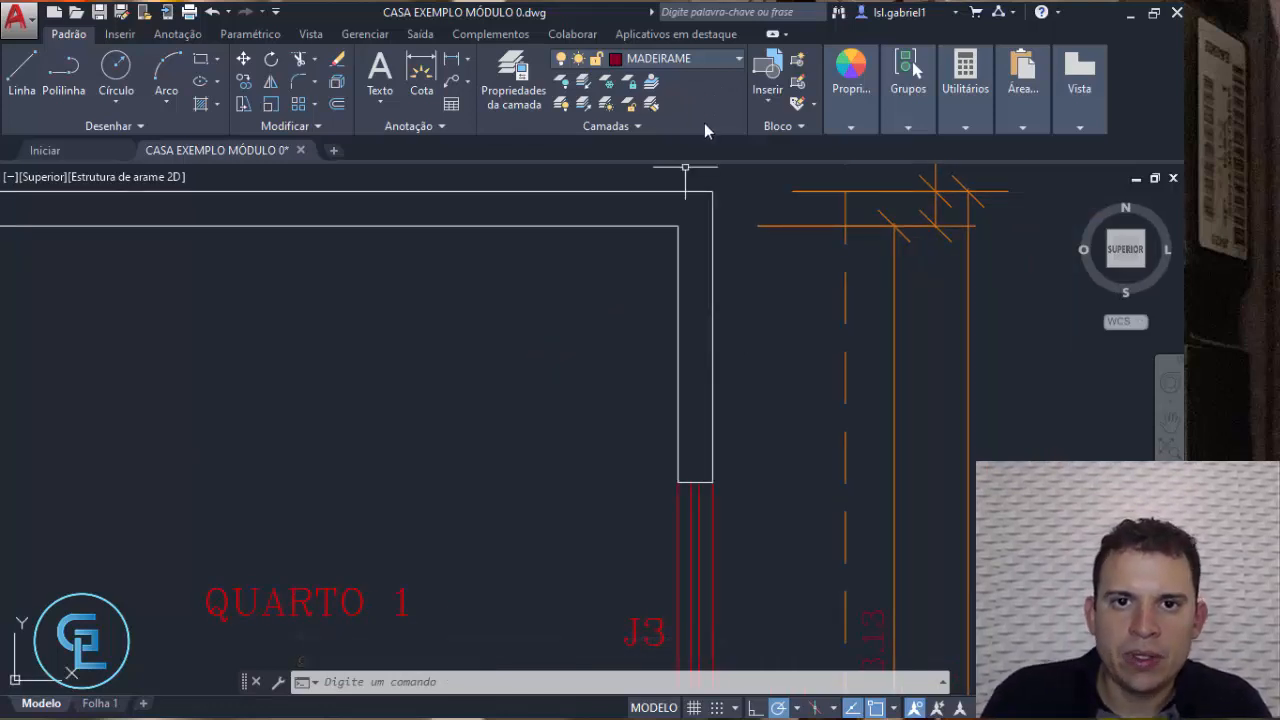
click(690, 58)
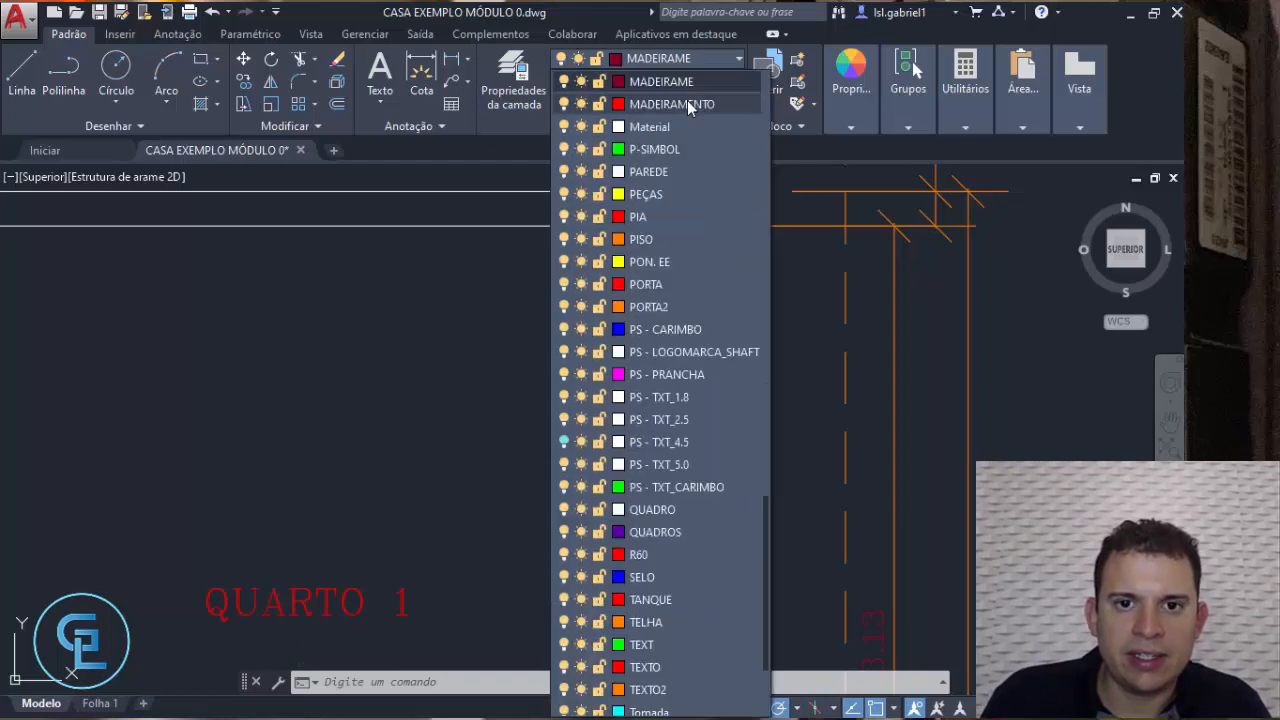
scroll(666, 372, up, 4)
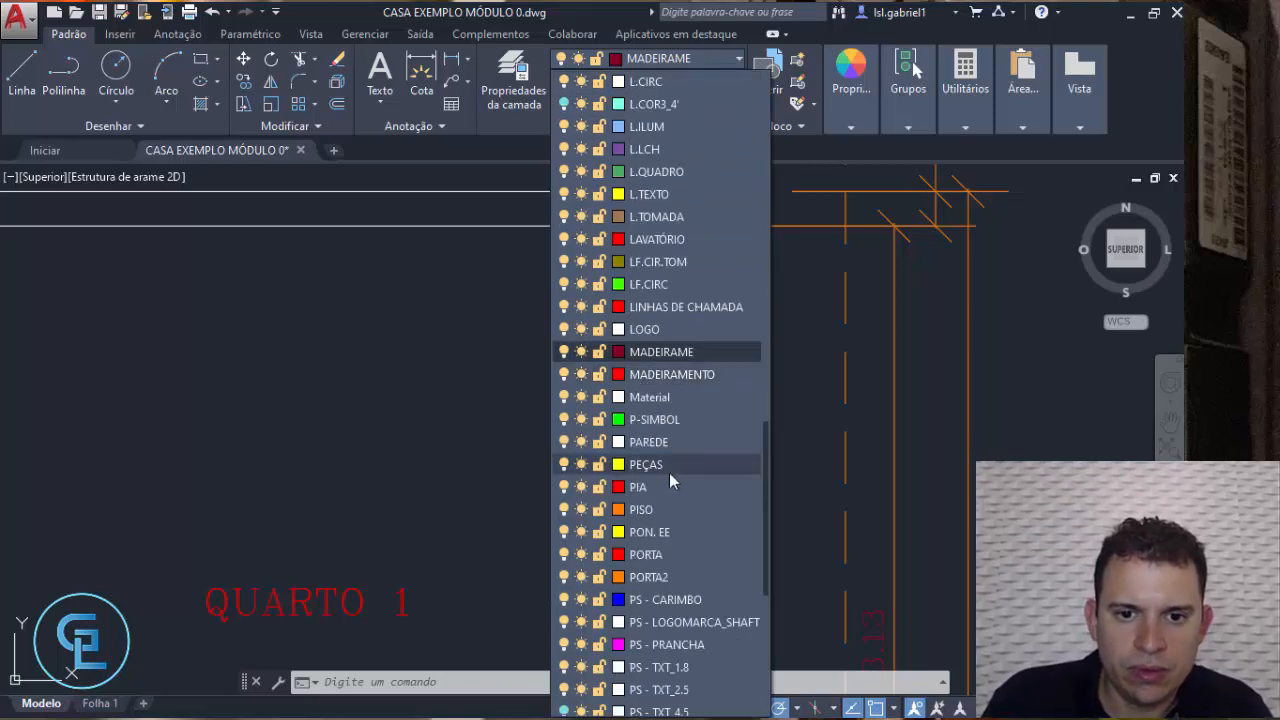
click(565, 104)
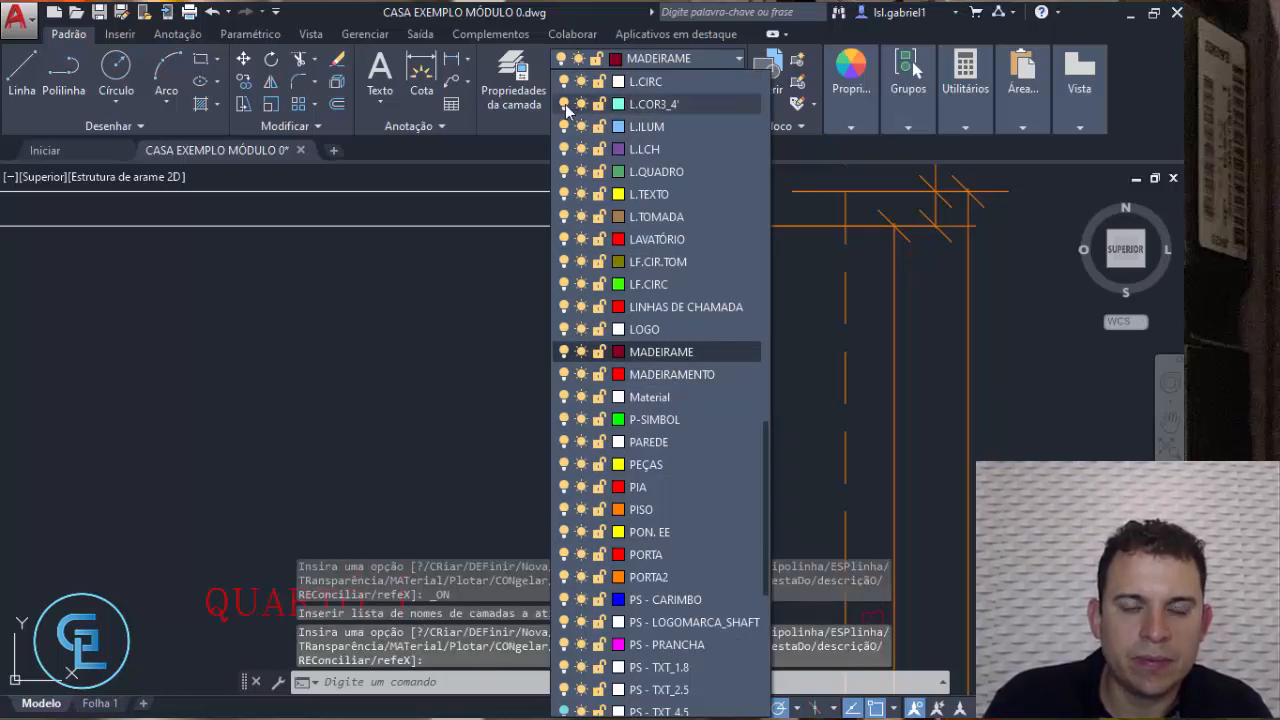
click(461, 362)
key(Escape)
key(Escape)
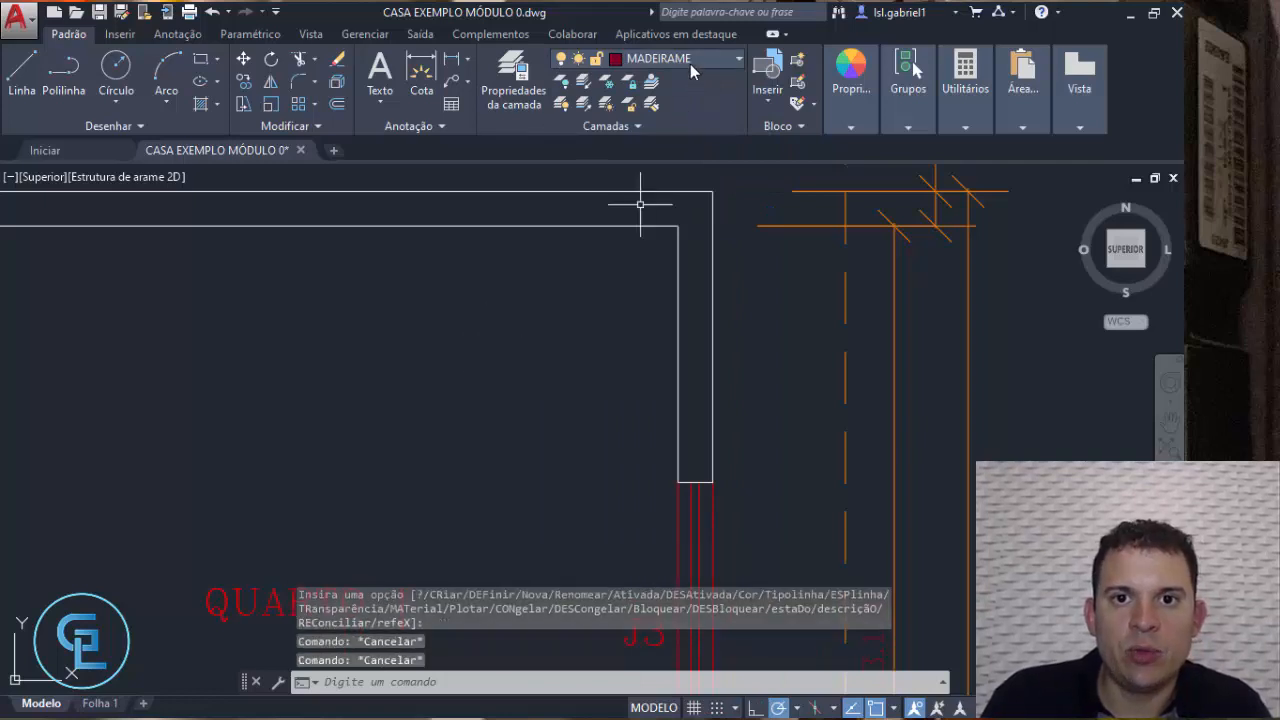
Check the layers of the outer and inner vertical wall lines above window J3 in QUARTO 1 by selecting each in turn
click(568, 62)
click(411, 357)
key(Escape)
scroll(628, 365, down, 2)
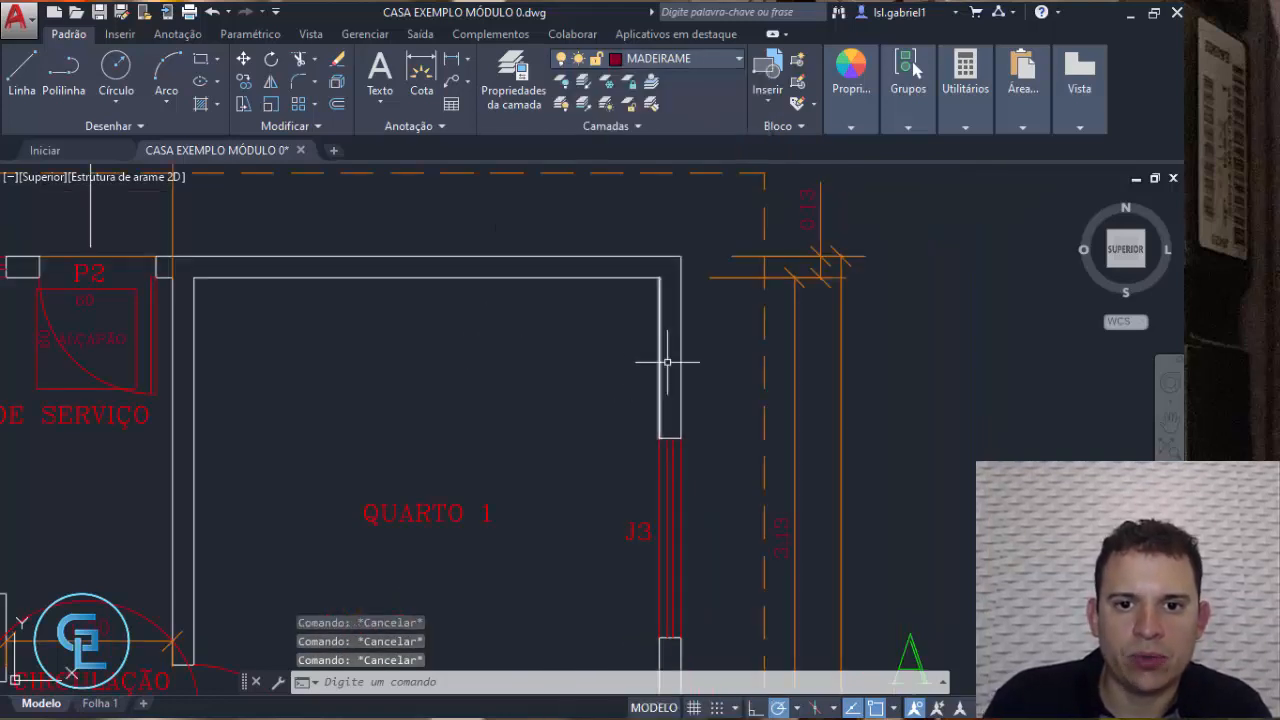
click(689, 363)
click(680, 346)
key(Escape)
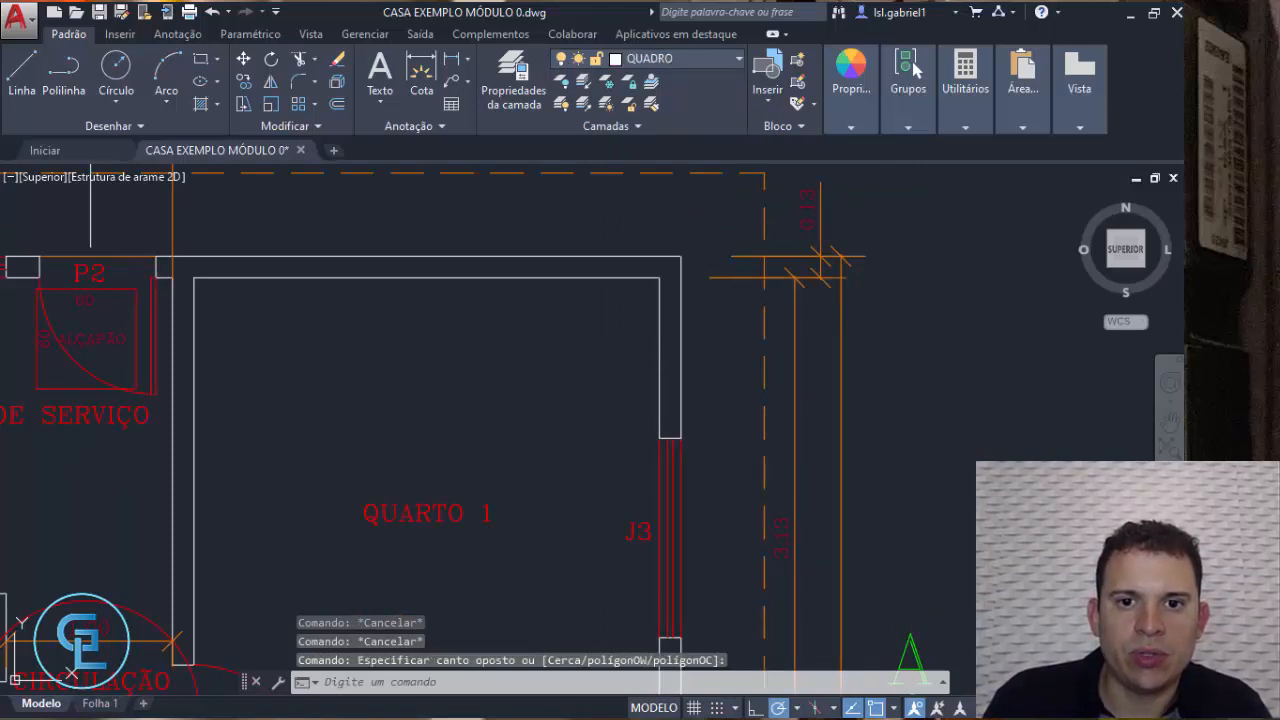
click(615, 305)
click(654, 327)
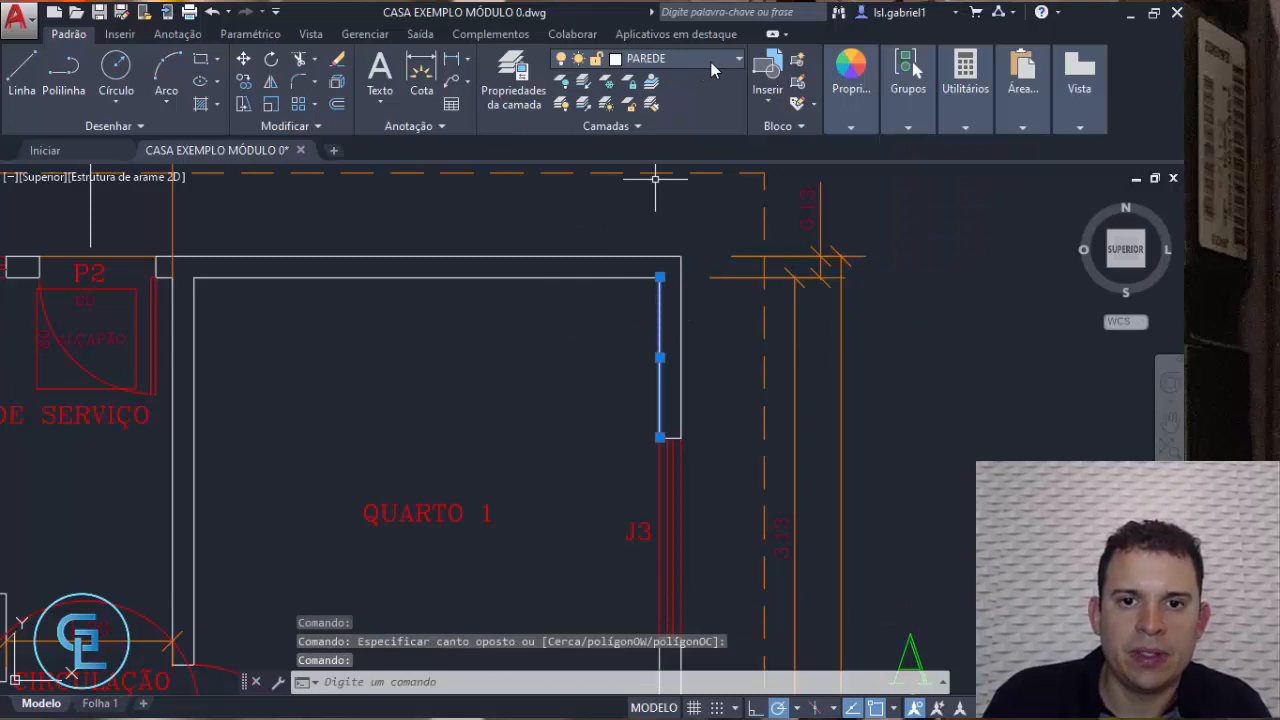
Clear the wall line selection and turn off the PAREDE layer, keeping MADEIRAME as the current layer
key(Escape)
key(Escape)
key(Escape)
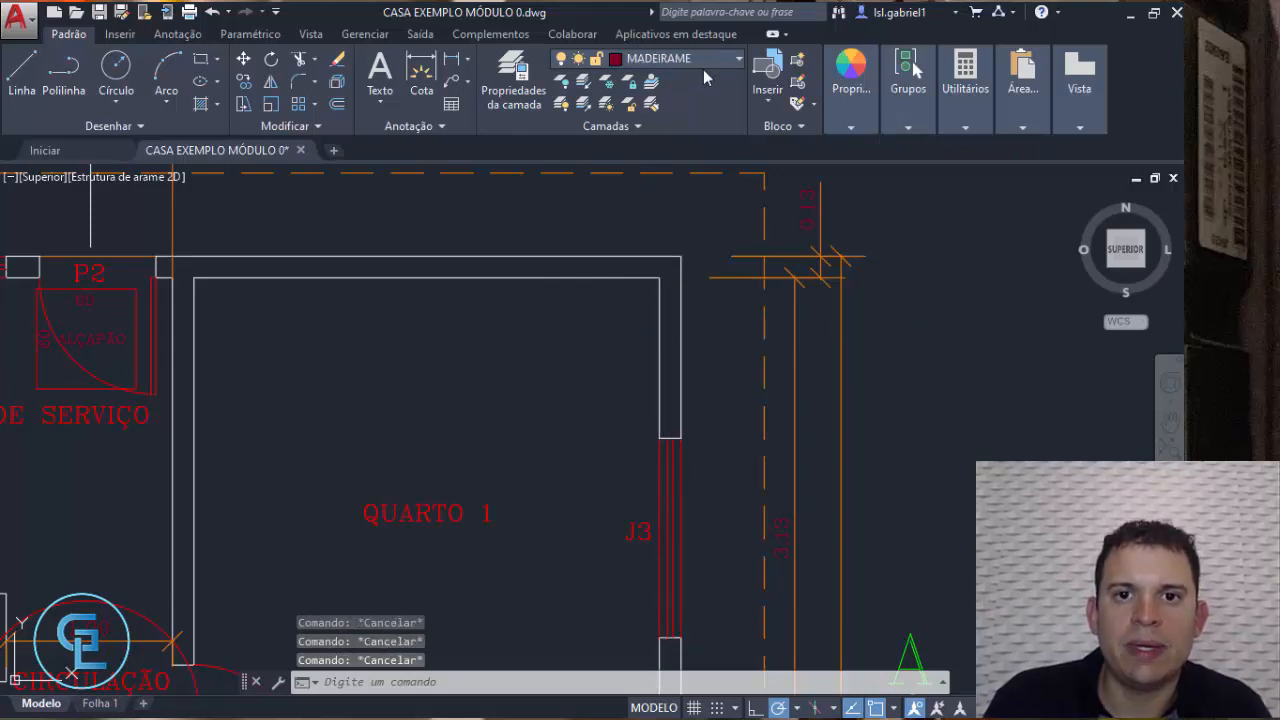
click(703, 66)
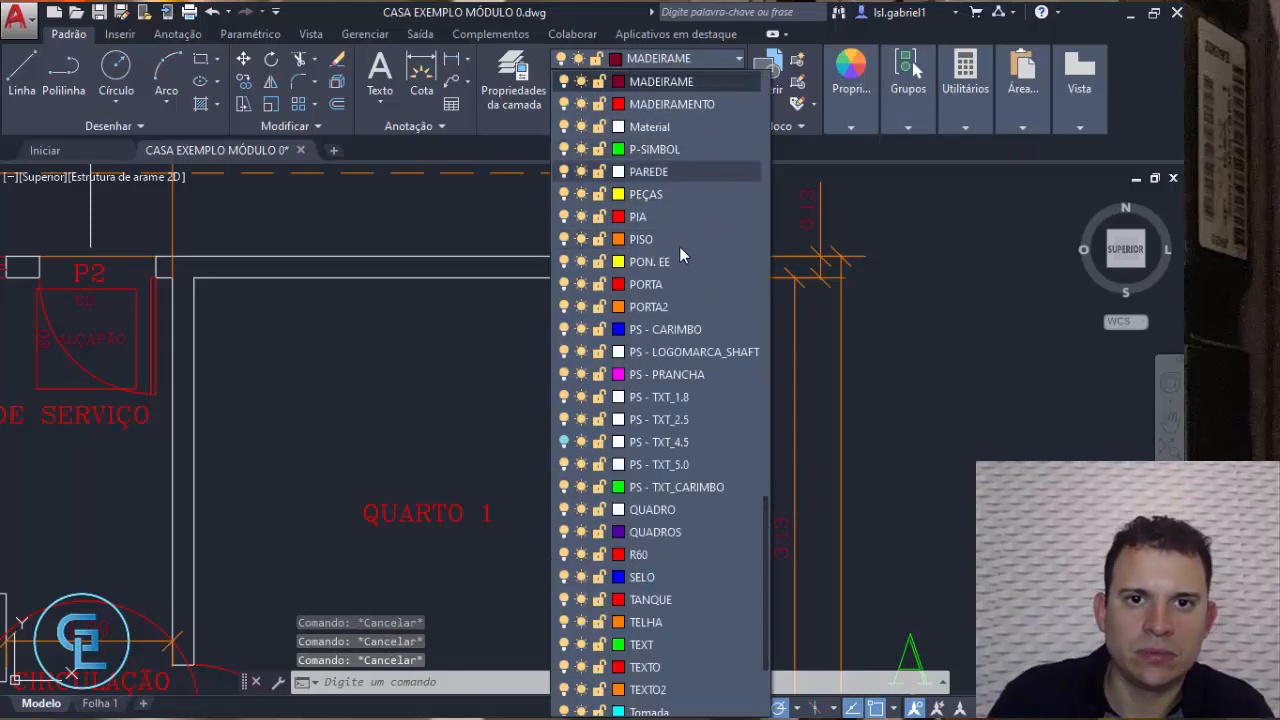
click(565, 172)
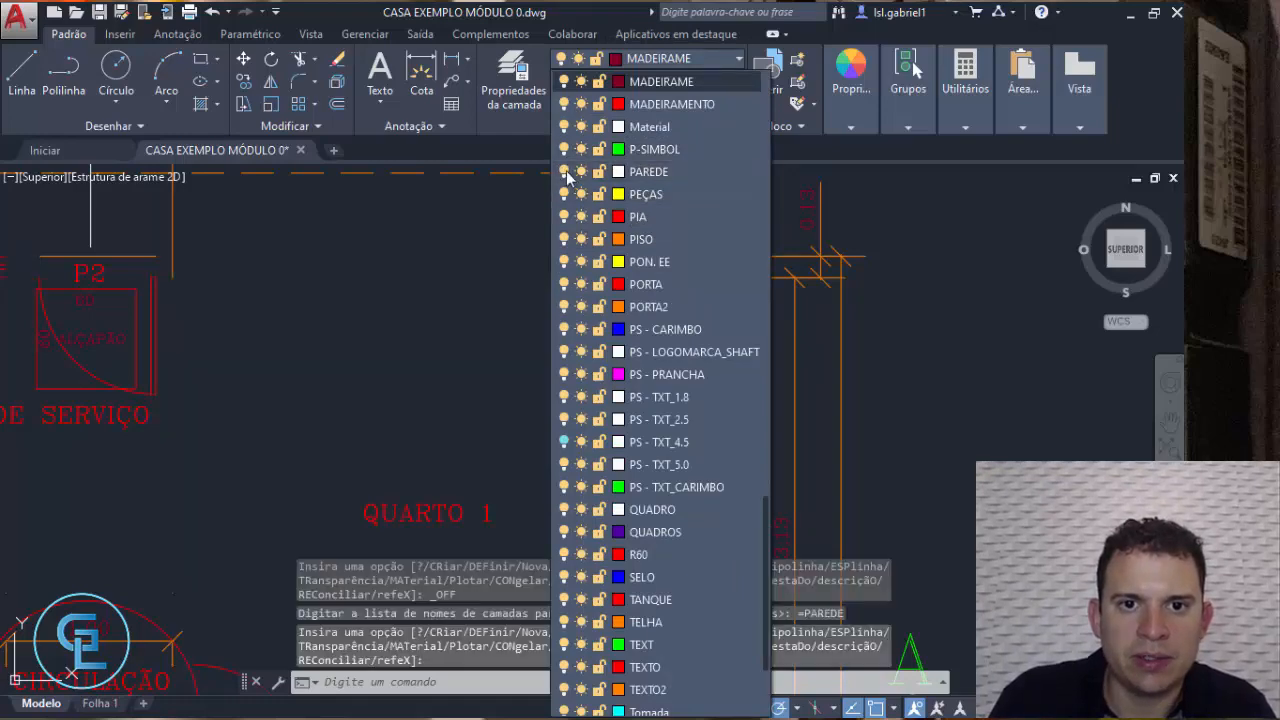
key(Escape)
scroll(474, 330, down, 8)
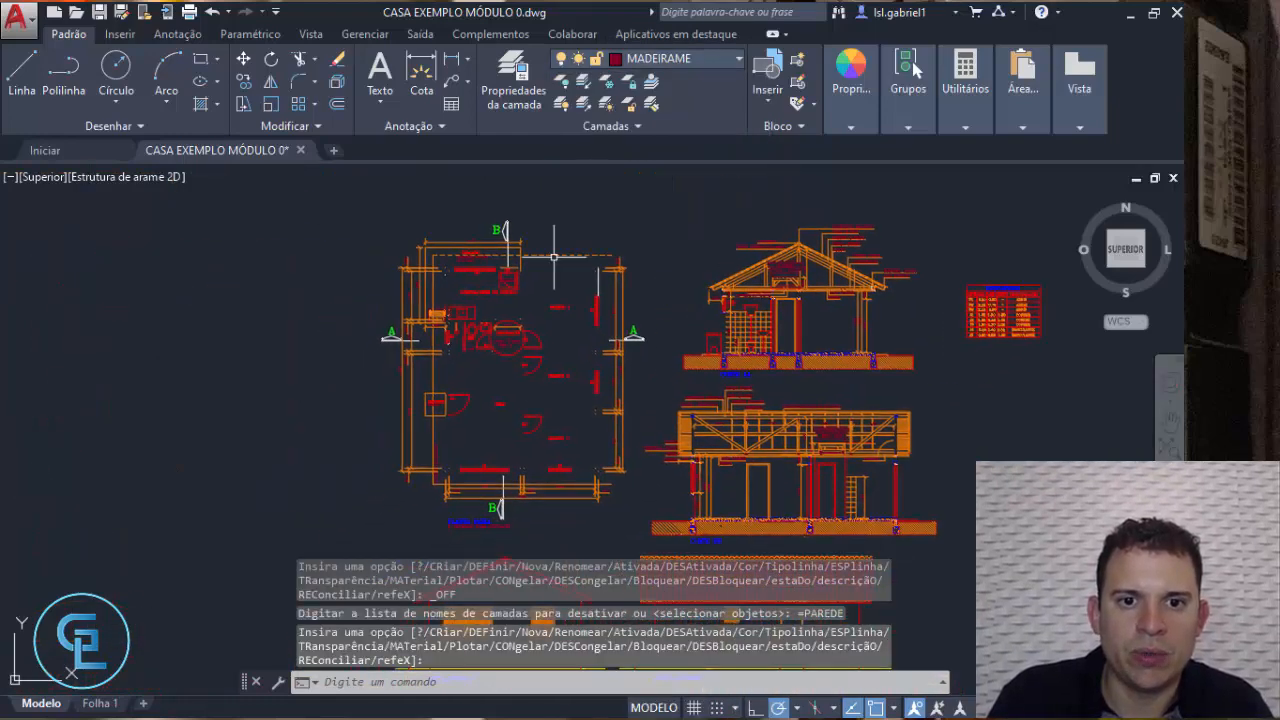
scroll(552, 291, up, 5)
Turn the PAREDE layer back on
click(716, 63)
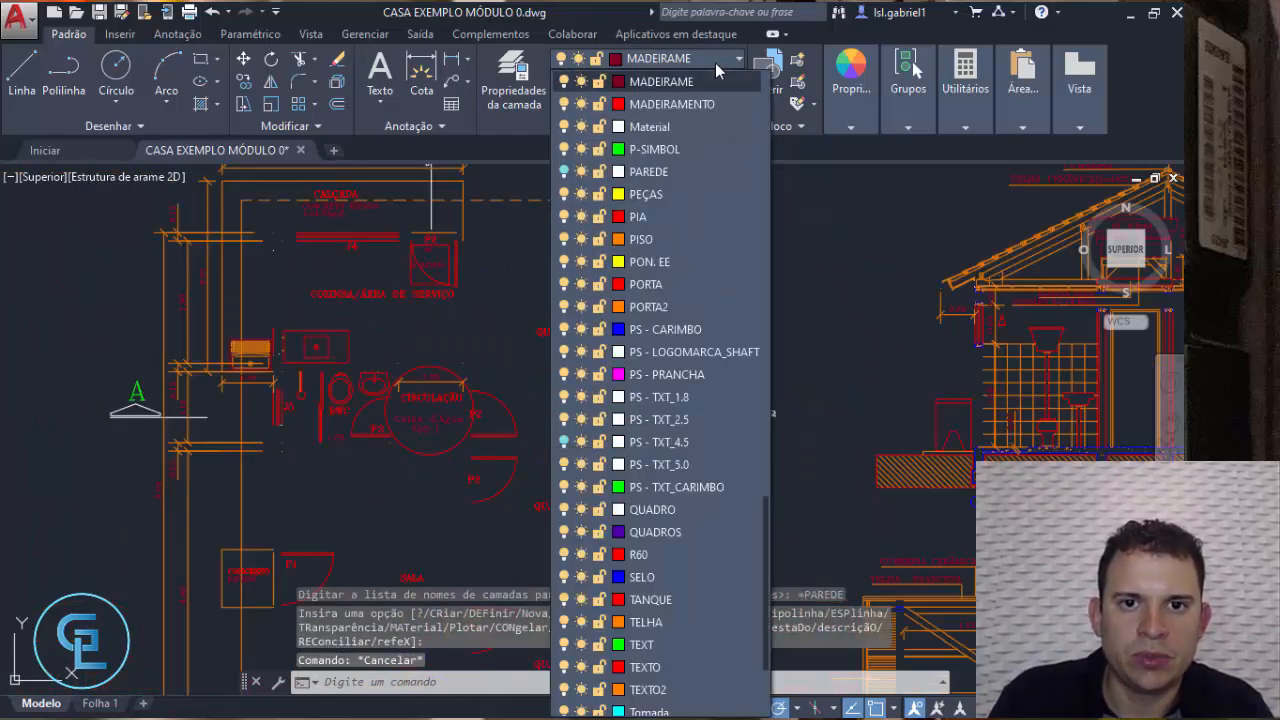
click(564, 172)
click(474, 294)
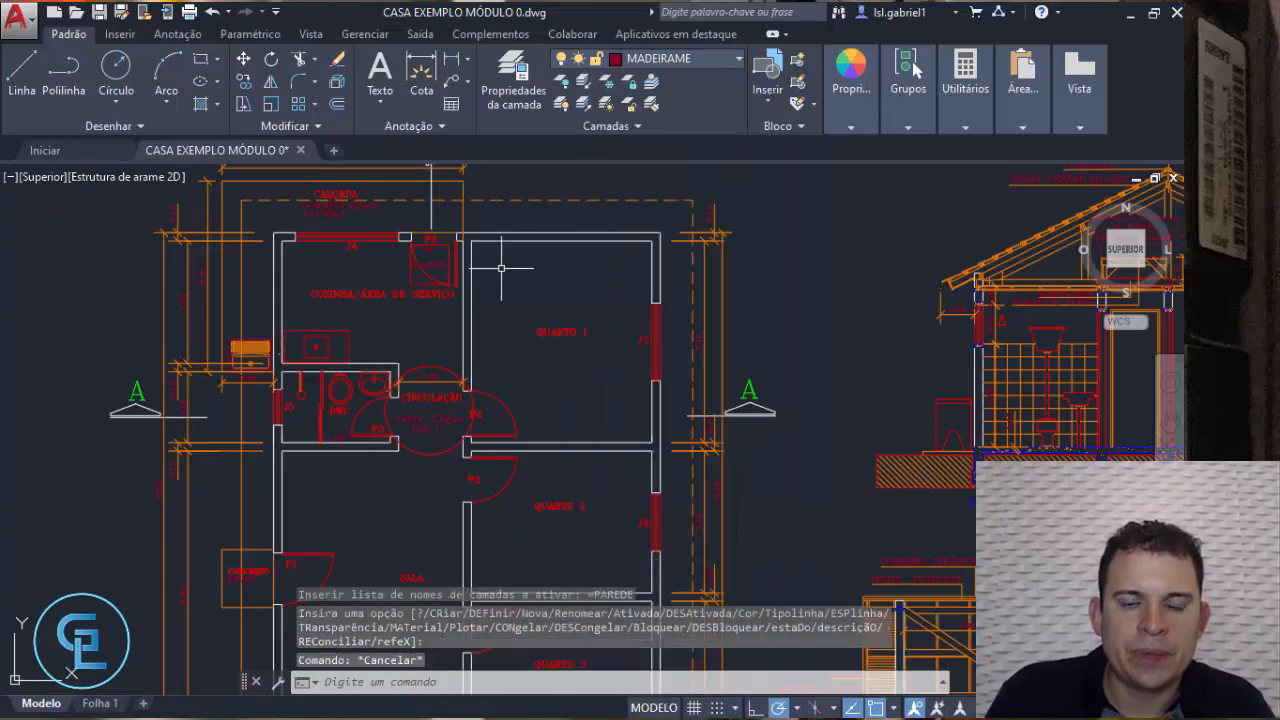
scroll(600, 271, up, 6)
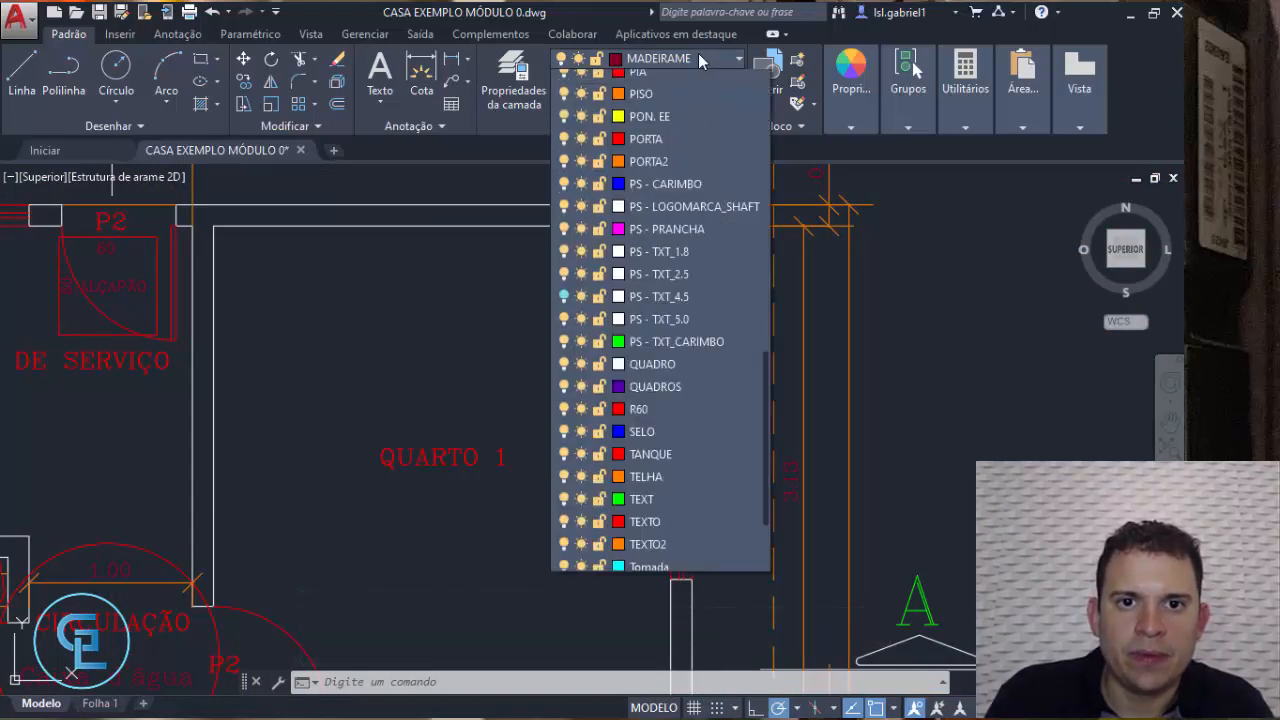
Freeze the PAREDE layer and thaw it again
click(702, 55)
click(581, 171)
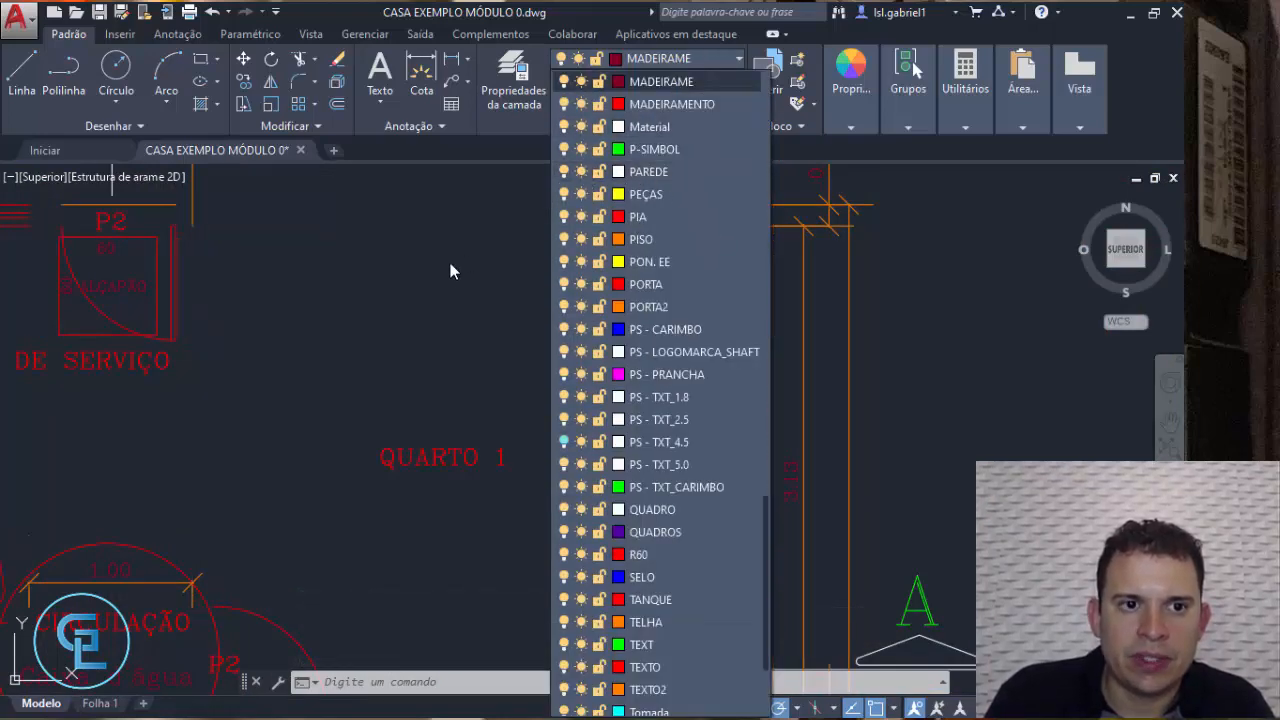
click(581, 171)
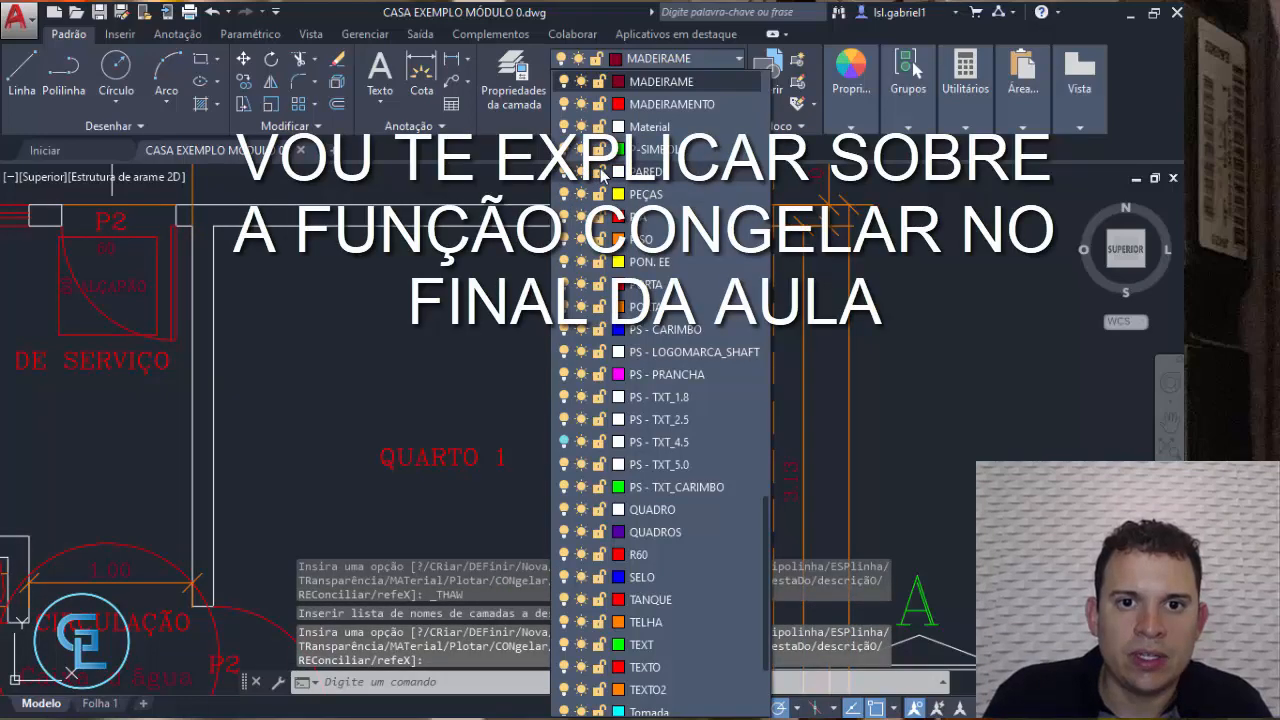
Lock the PAREDE layer
click(598, 171)
key(Escape)
key(Escape)
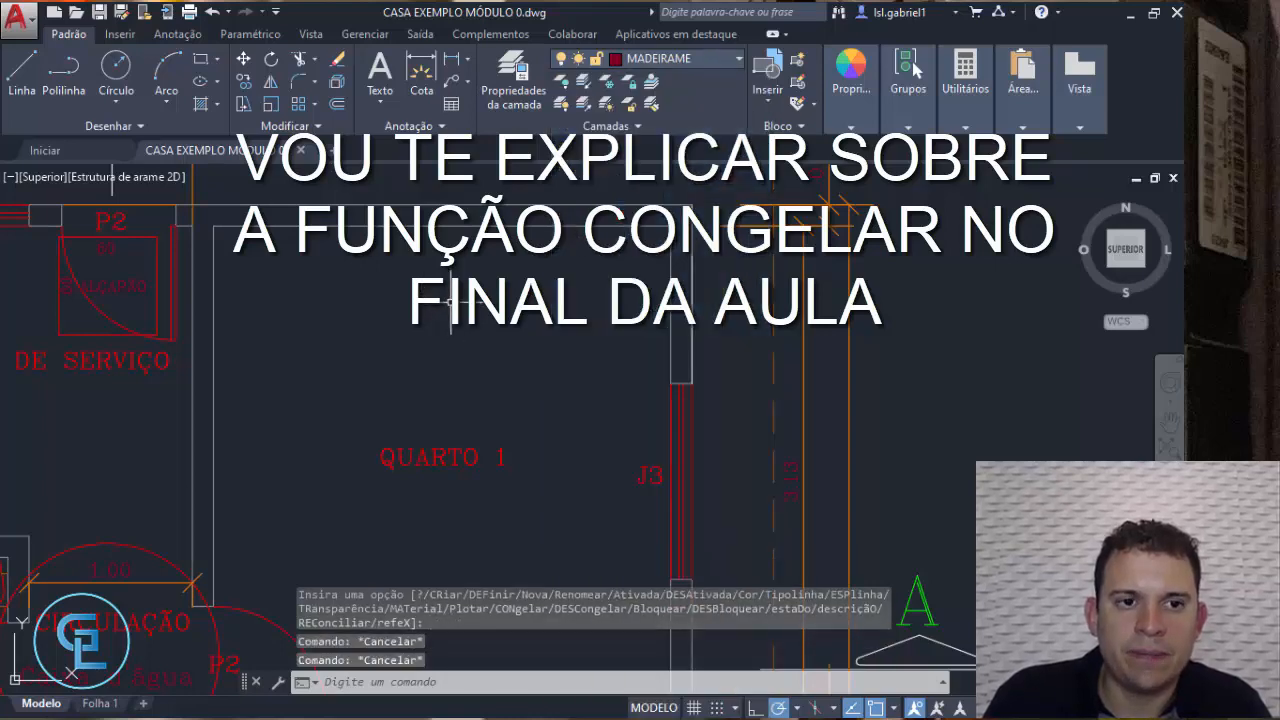
Try to delete the two horizontal wall lines above QUARTO 1 on the locked PAREDE layer using a crossing selection
scroll(460, 301, down, 2)
middle_drag(463, 292, 582, 317)
click(655, 313)
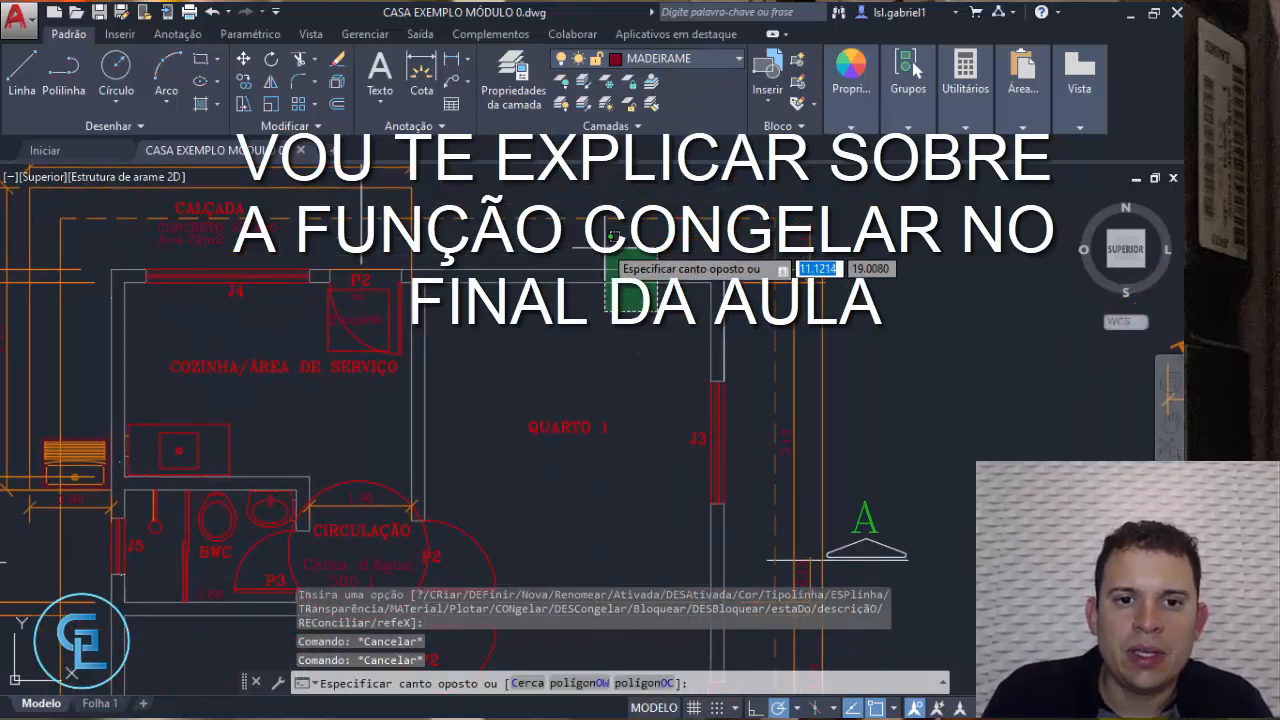
key(Escape)
click(606, 251)
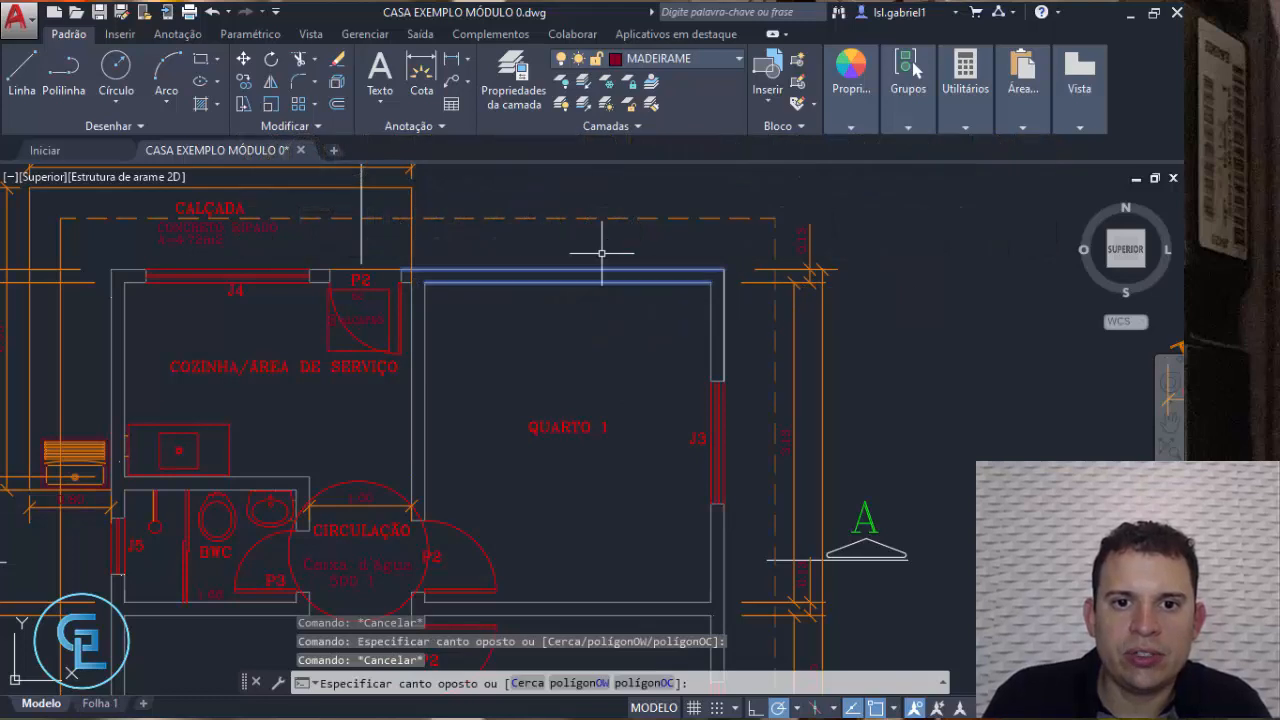
click(603, 325)
key(Delete)
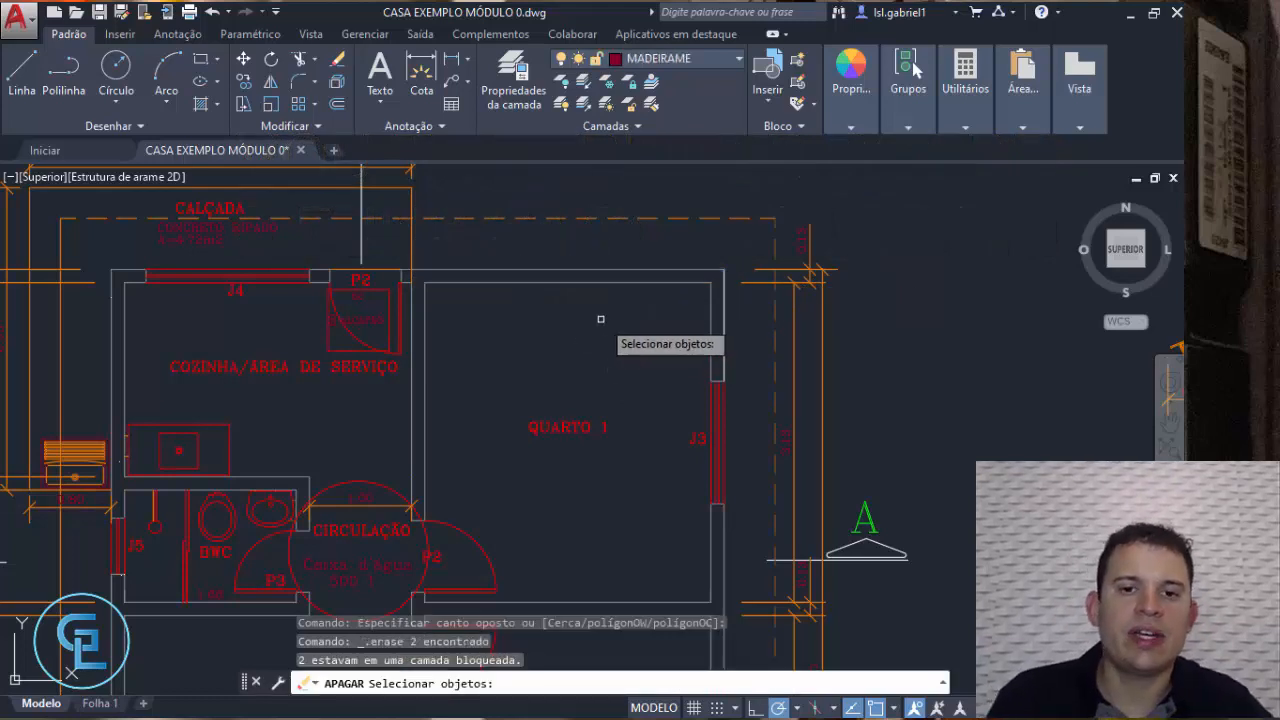
key(Escape)
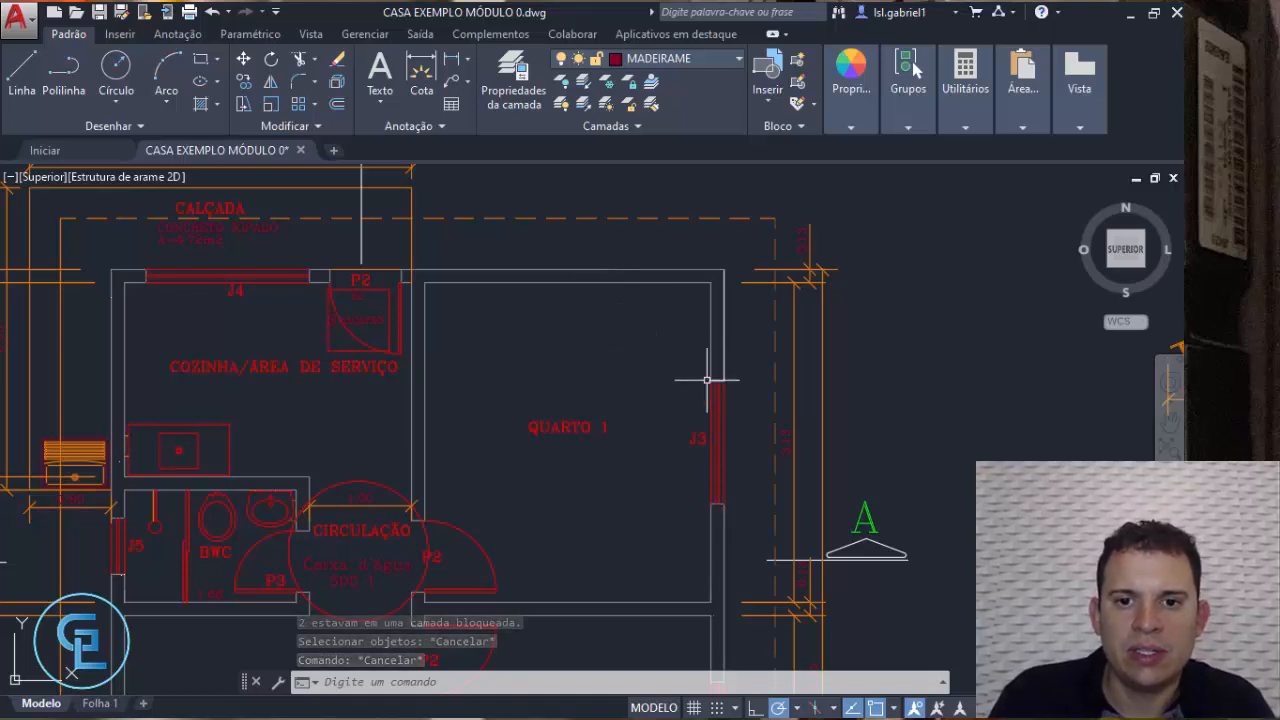
key(Escape)
key(Escape)
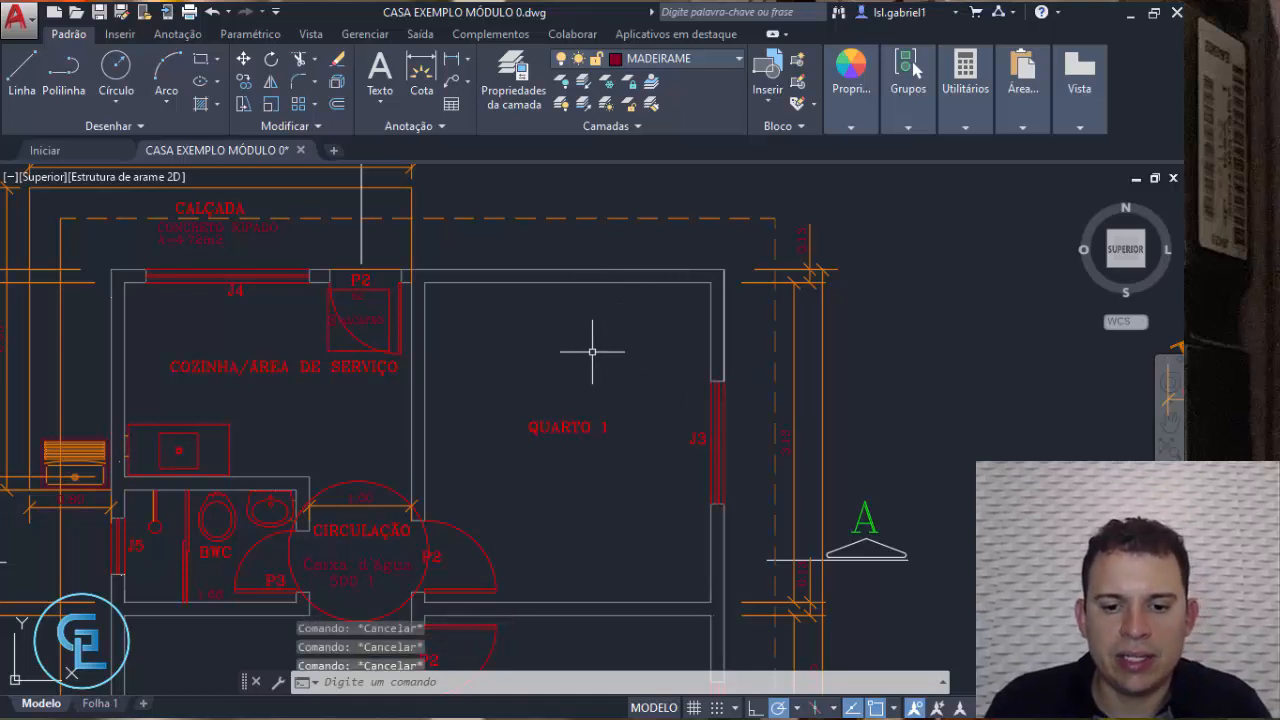
Draw a zigzag of five connected lines on the MADEIRAME layer across the upper wall of QUARTO 1
text(l)
key(Return)
click(525, 240)
click(525, 353)
click(636, 236)
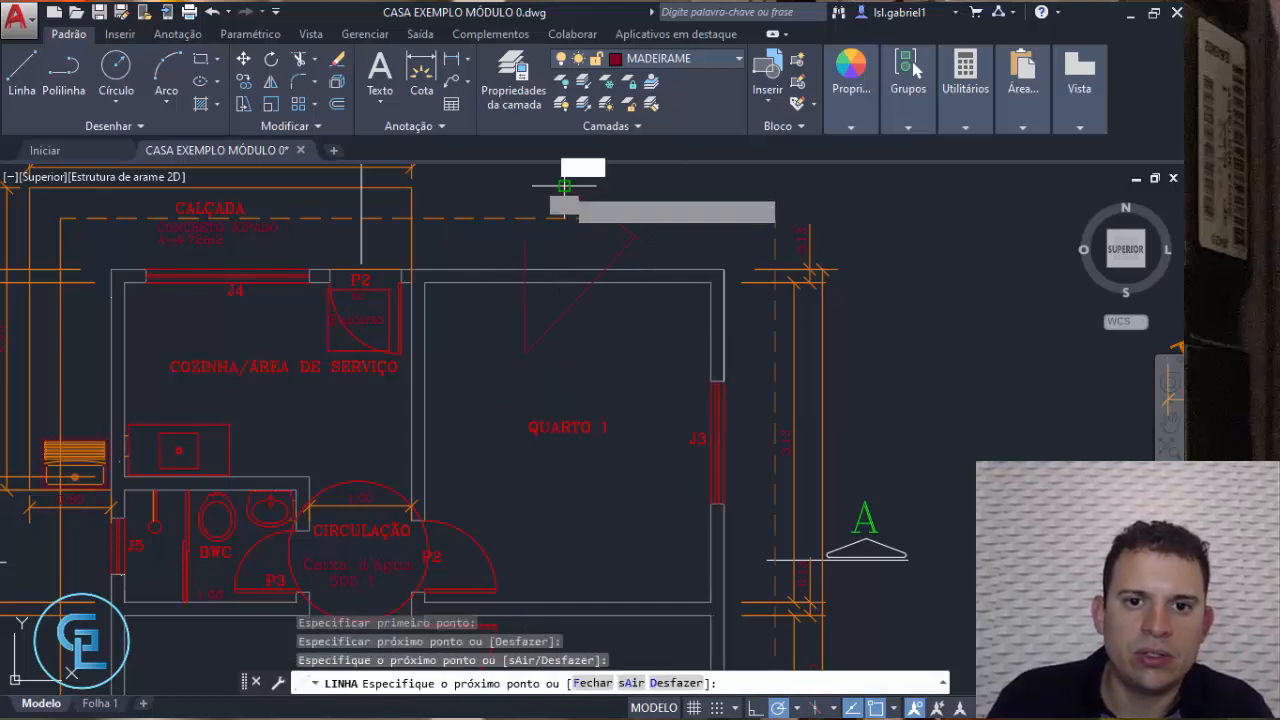
click(565, 187)
click(635, 368)
click(666, 183)
key(Escape)
key(Escape)
middle_drag(569, 207, 635, 306)
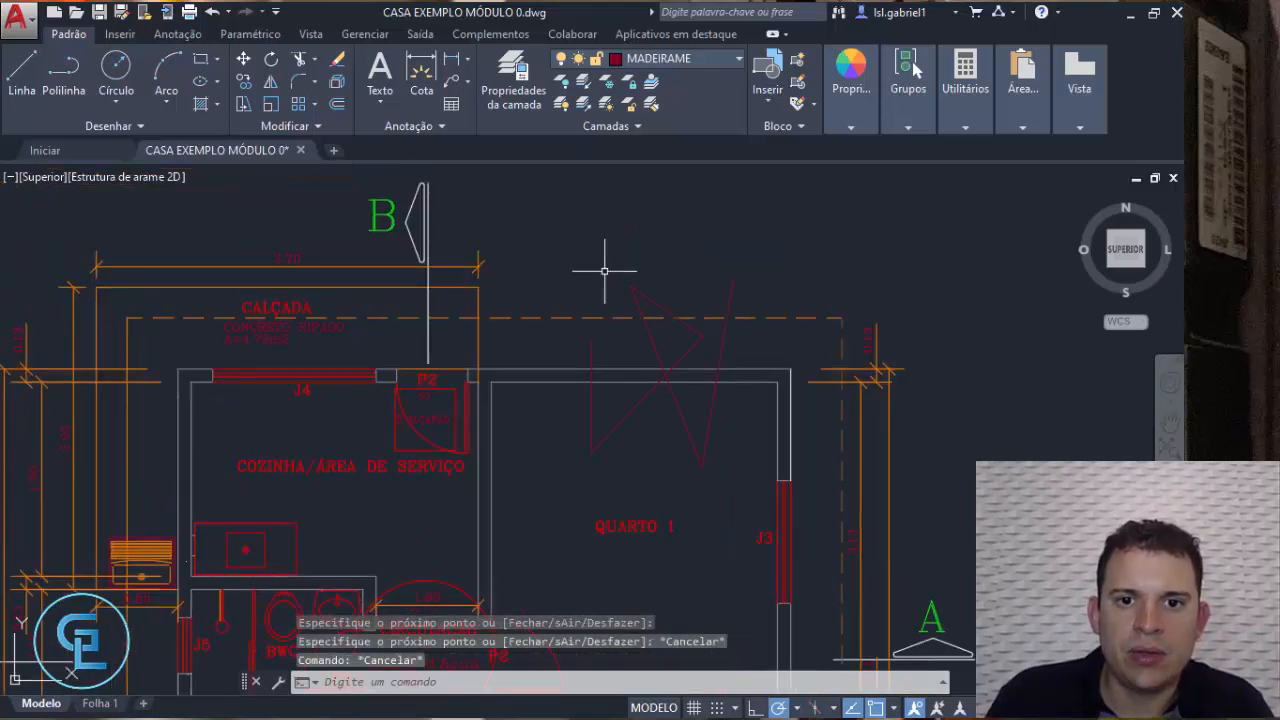
Delete the five zigzag MADEIRAME lines, using a crossing selection that also spans the locked upper wall lines of QUARTO 1
click(551, 209)
click(785, 480)
key(Escape)
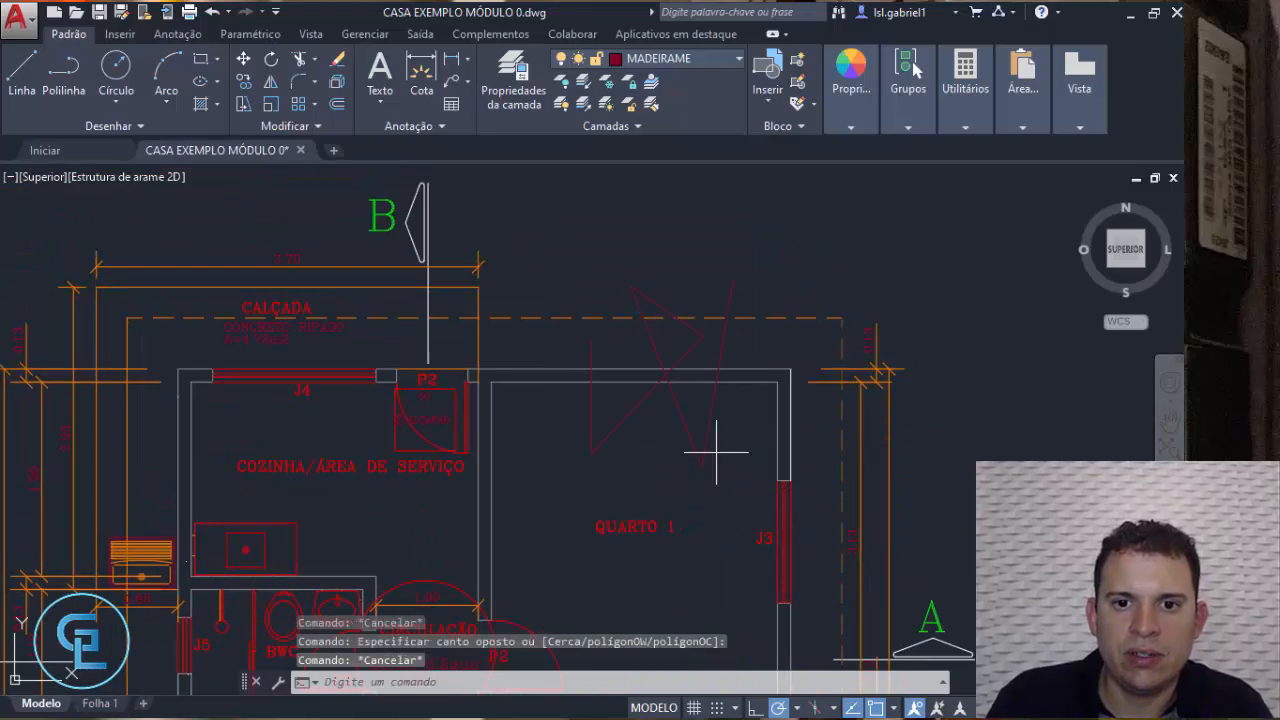
click(786, 471)
click(575, 280)
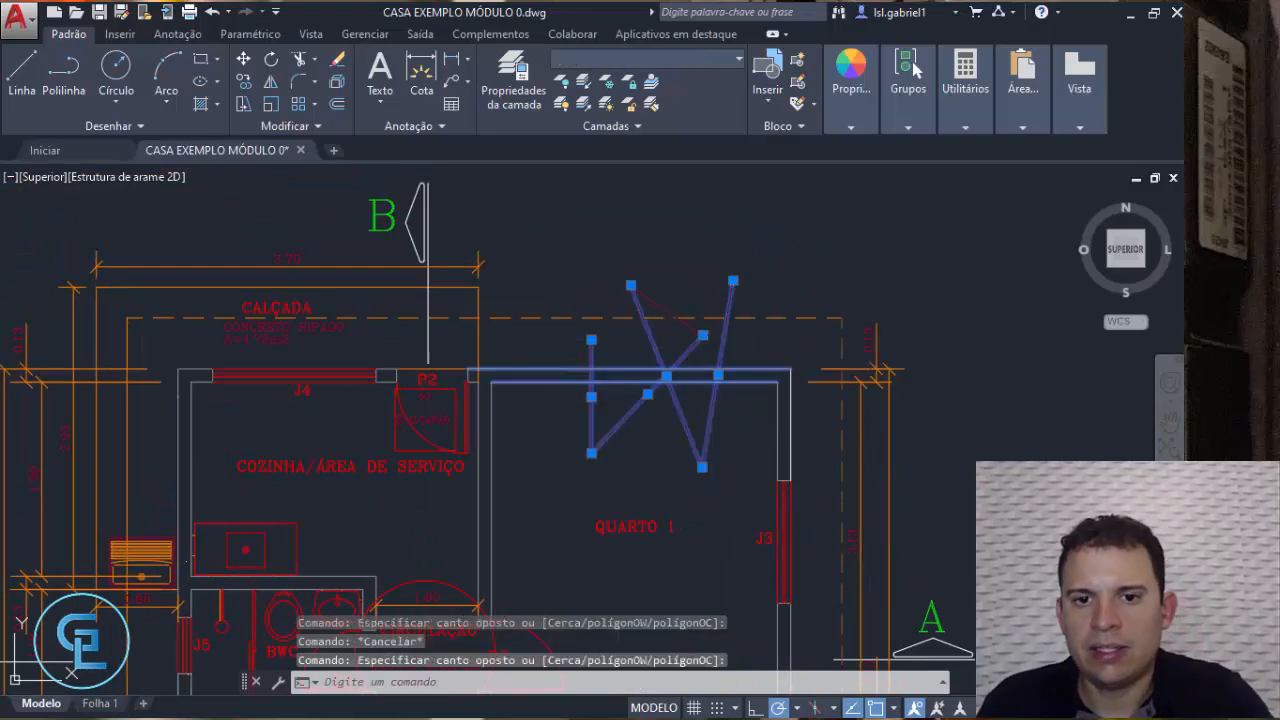
key(Delete)
click(592, 256)
click(740, 374)
key(Delete)
middle_drag(718, 393, 743, 313)
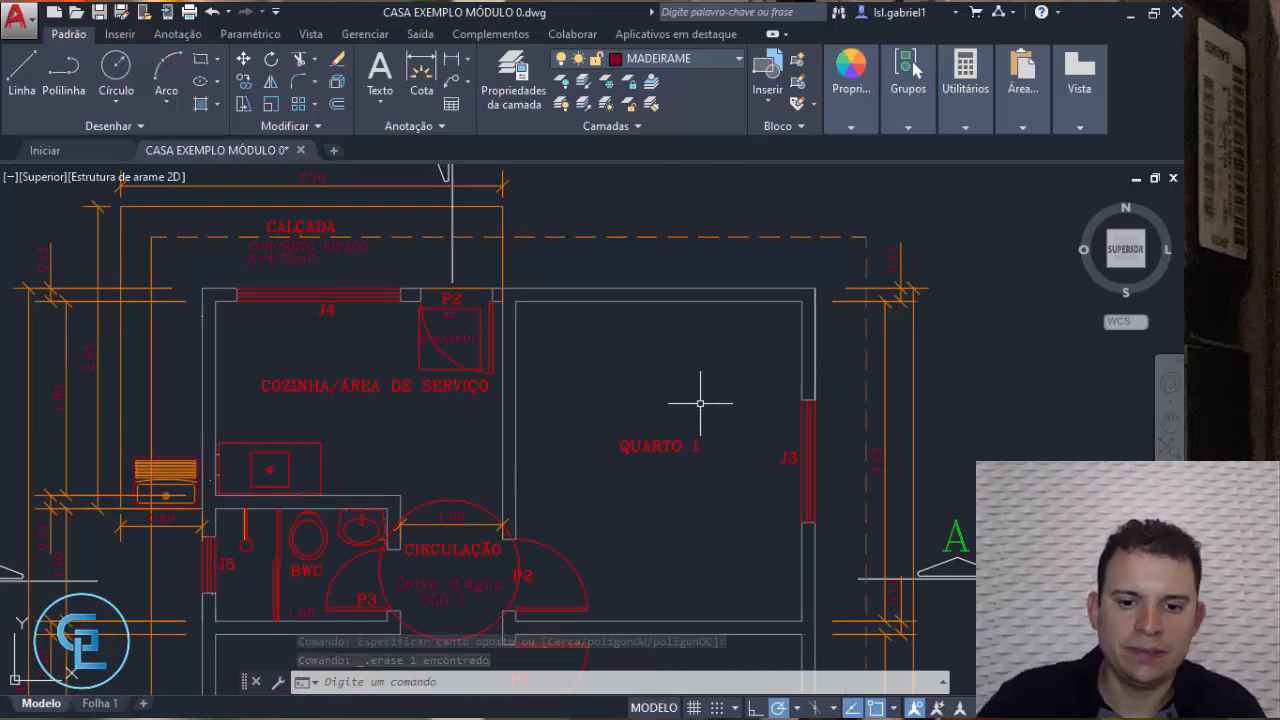
Unlock the PAREDE layer by picking the outer upper wall line of QUARTO 1
scroll(700, 405, up, 2)
key(Escape)
key(Escape)
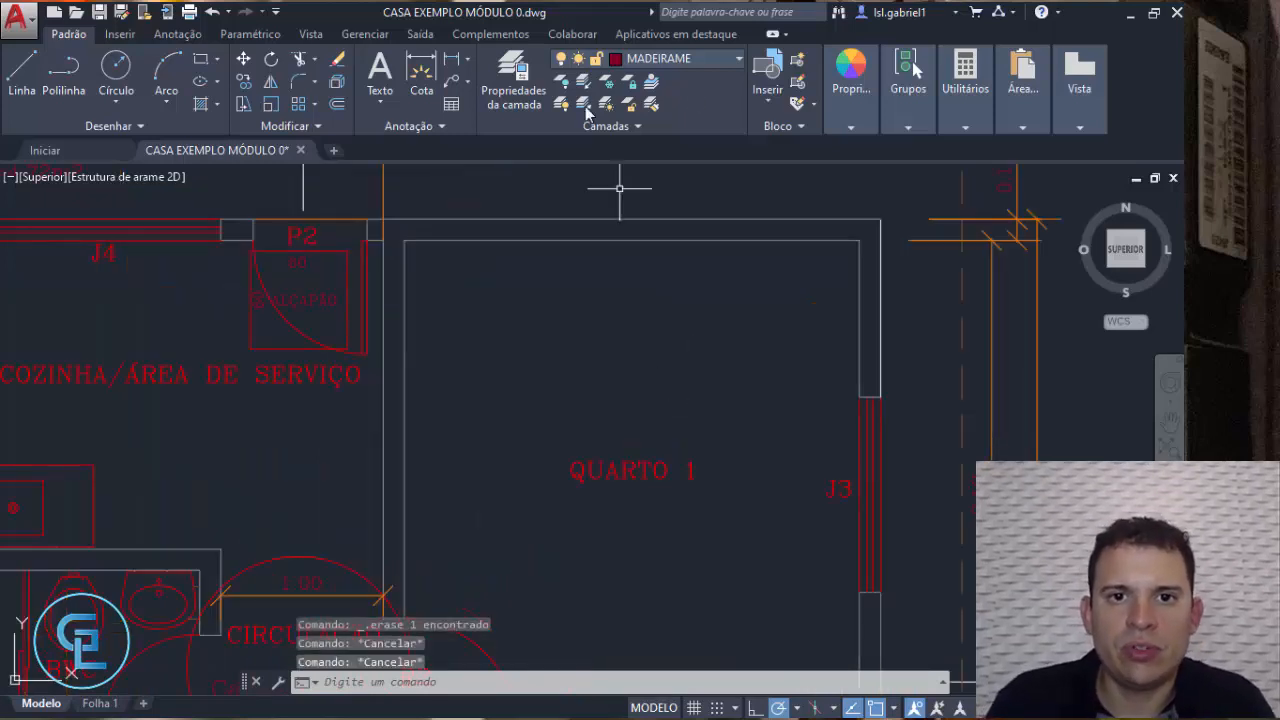
middle_drag(706, 347, 671, 400)
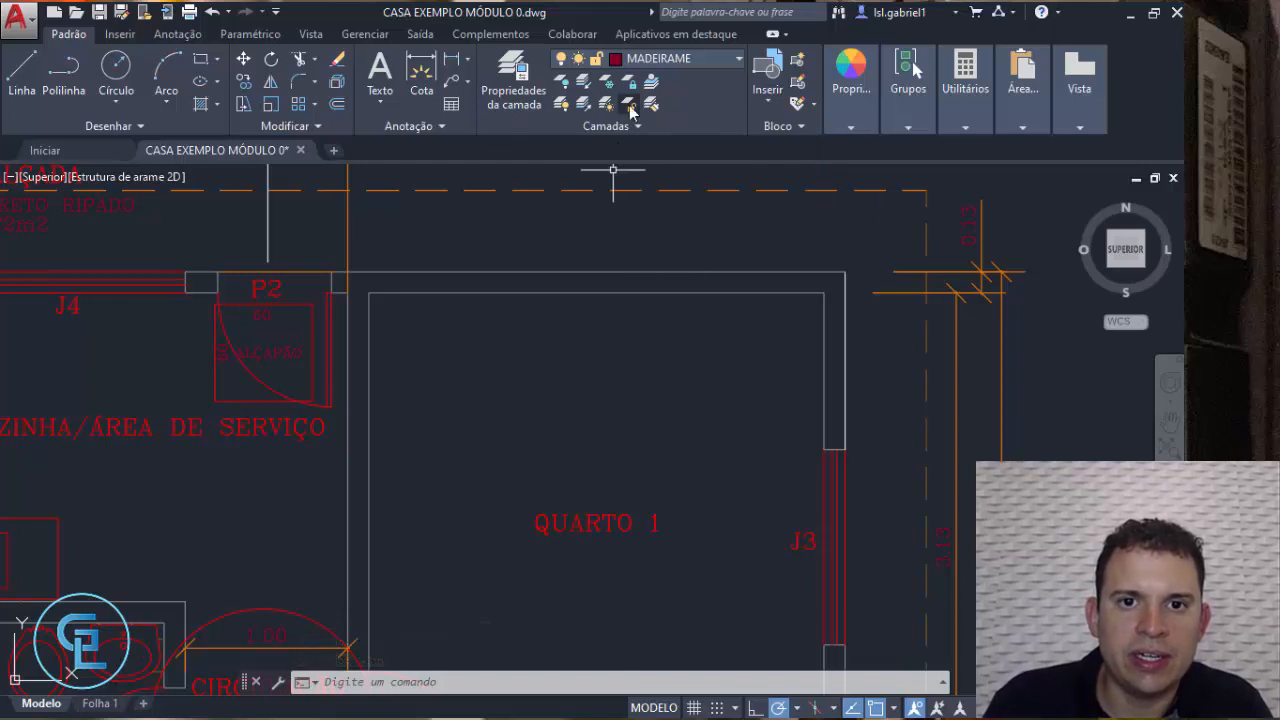
click(713, 272)
key(Escape)
key(Escape)
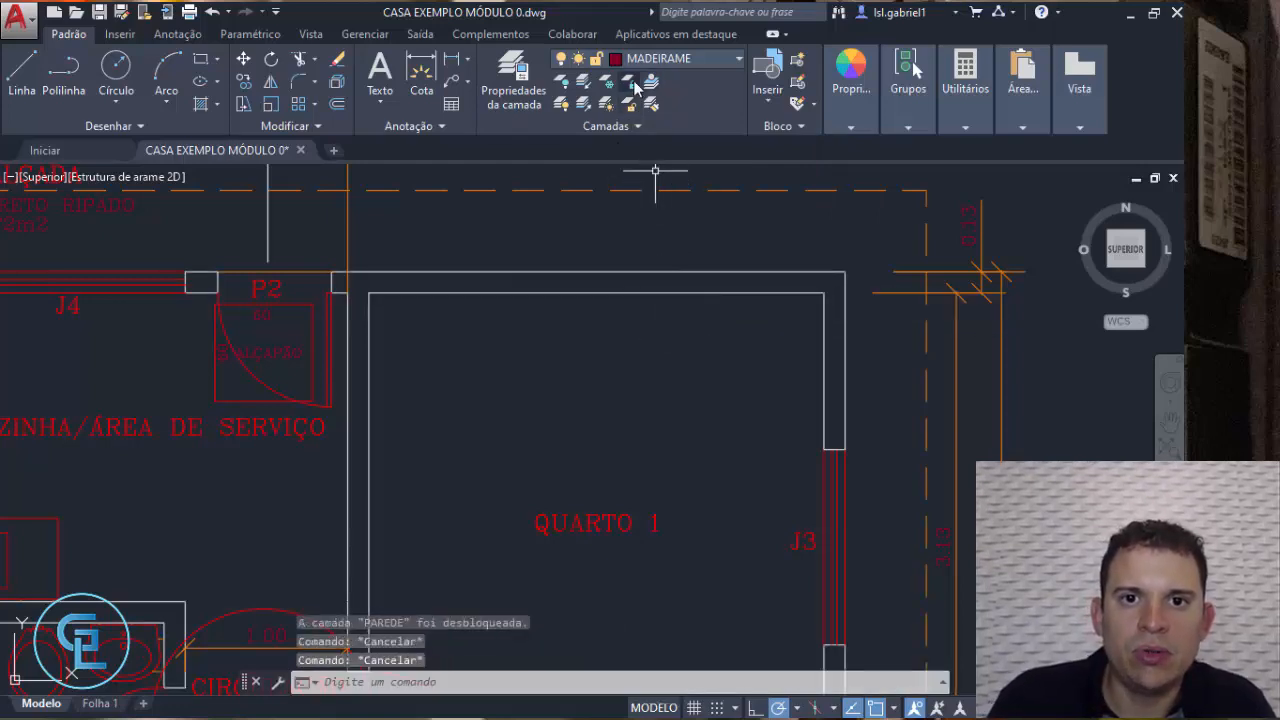
Lock the PAREDE layer again by picking the outer upper wall line of QUARTO 1
click(628, 81)
click(693, 271)
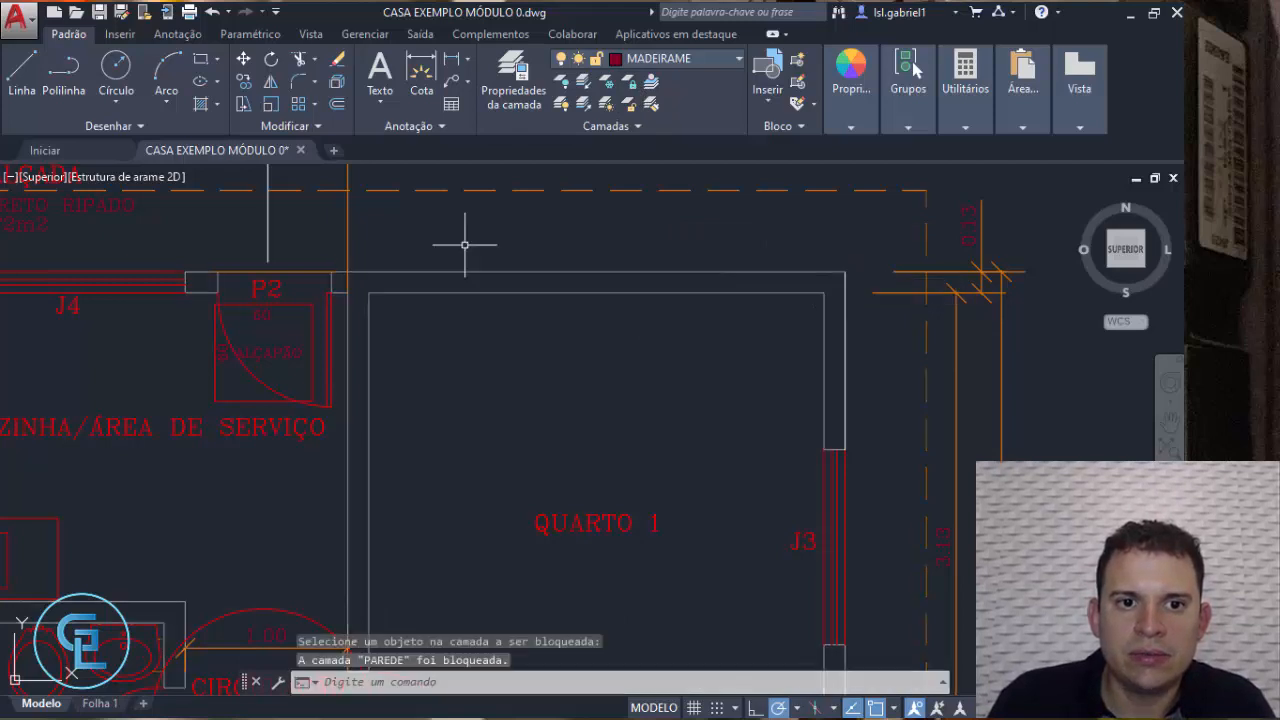
key(Escape)
key(Escape)
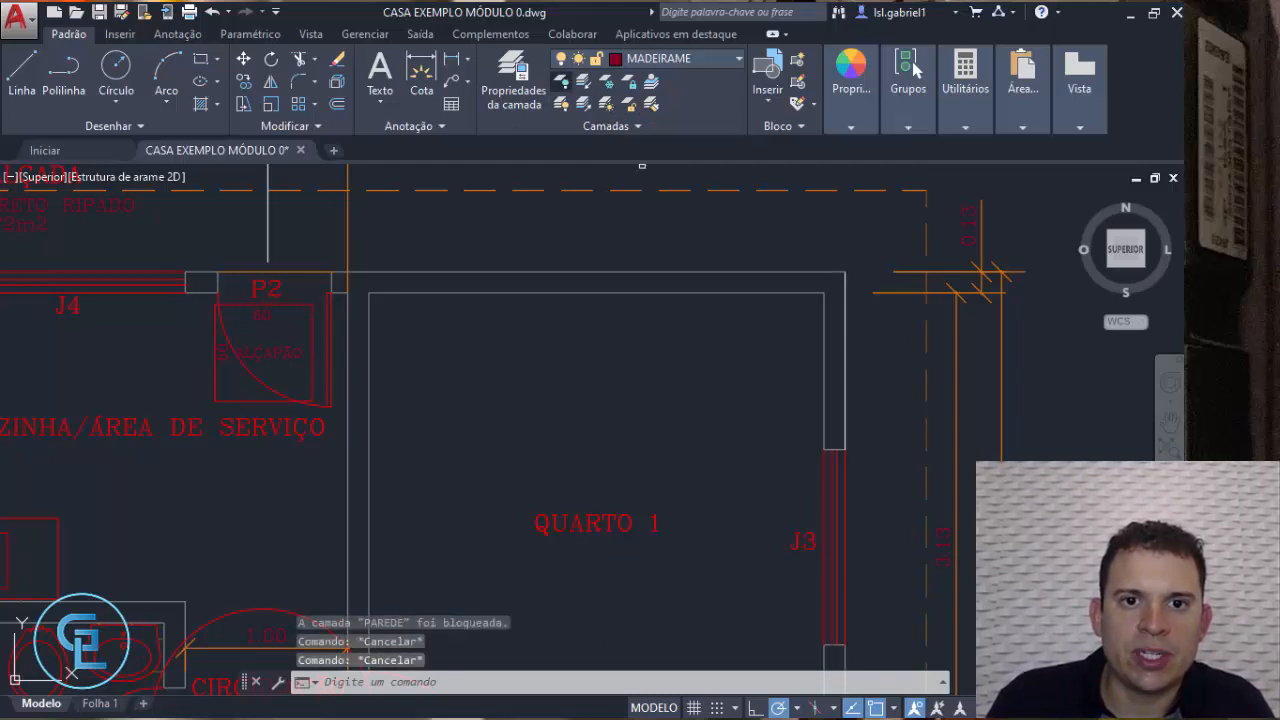
Turn off the PISO layer by picking the dashed orange line above QUARTO 1
click(563, 83)
click(666, 191)
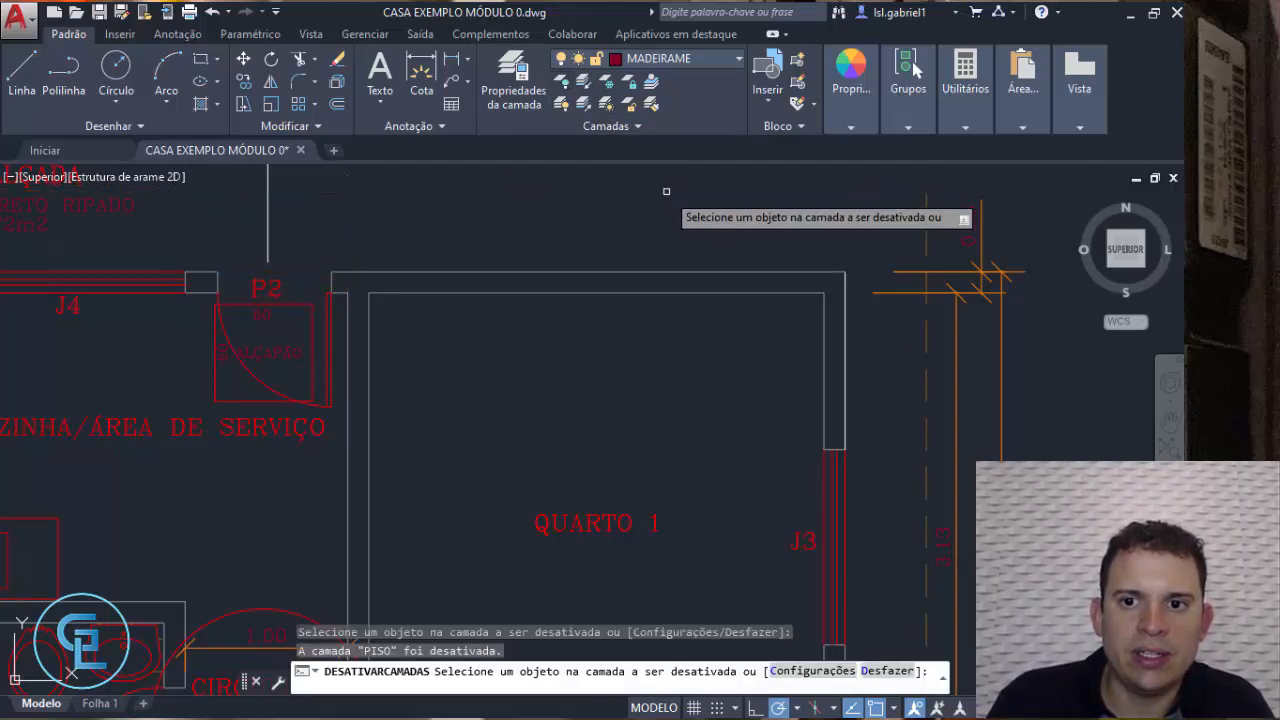
key(Escape)
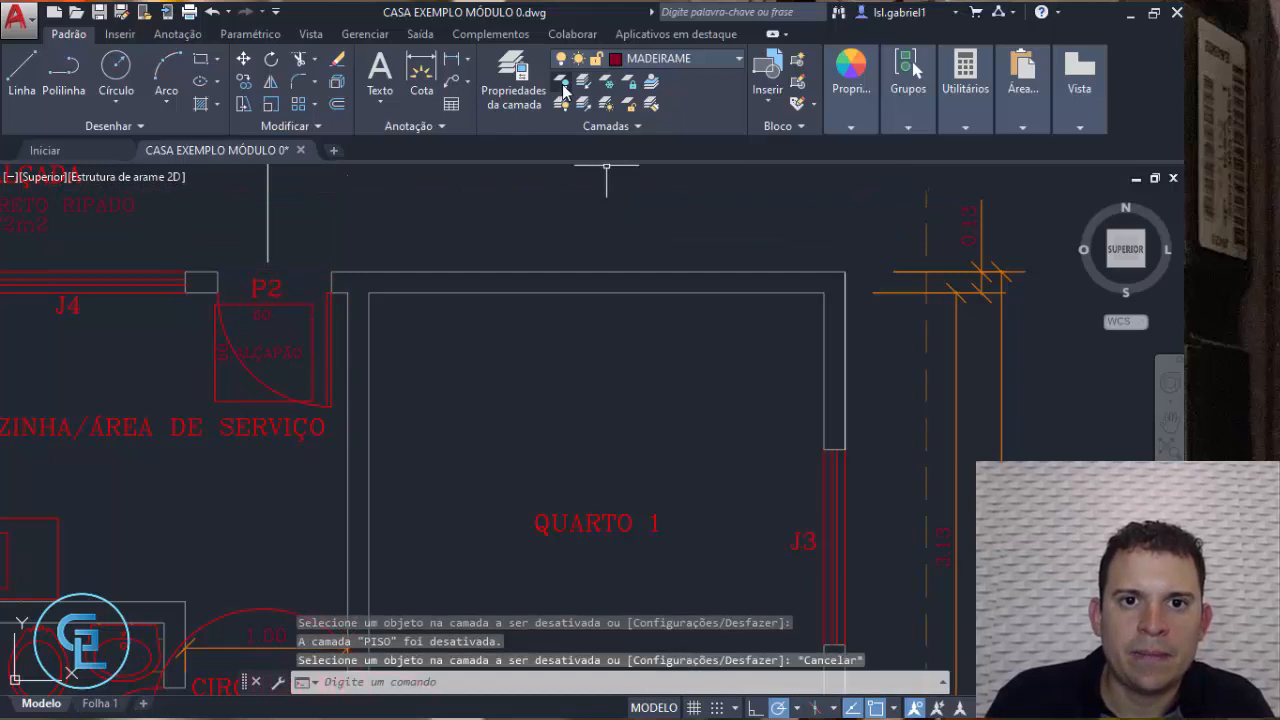
Turn off the PAREDE layer by picking one of its objects, and undo that change
key(space)
click(925, 325)
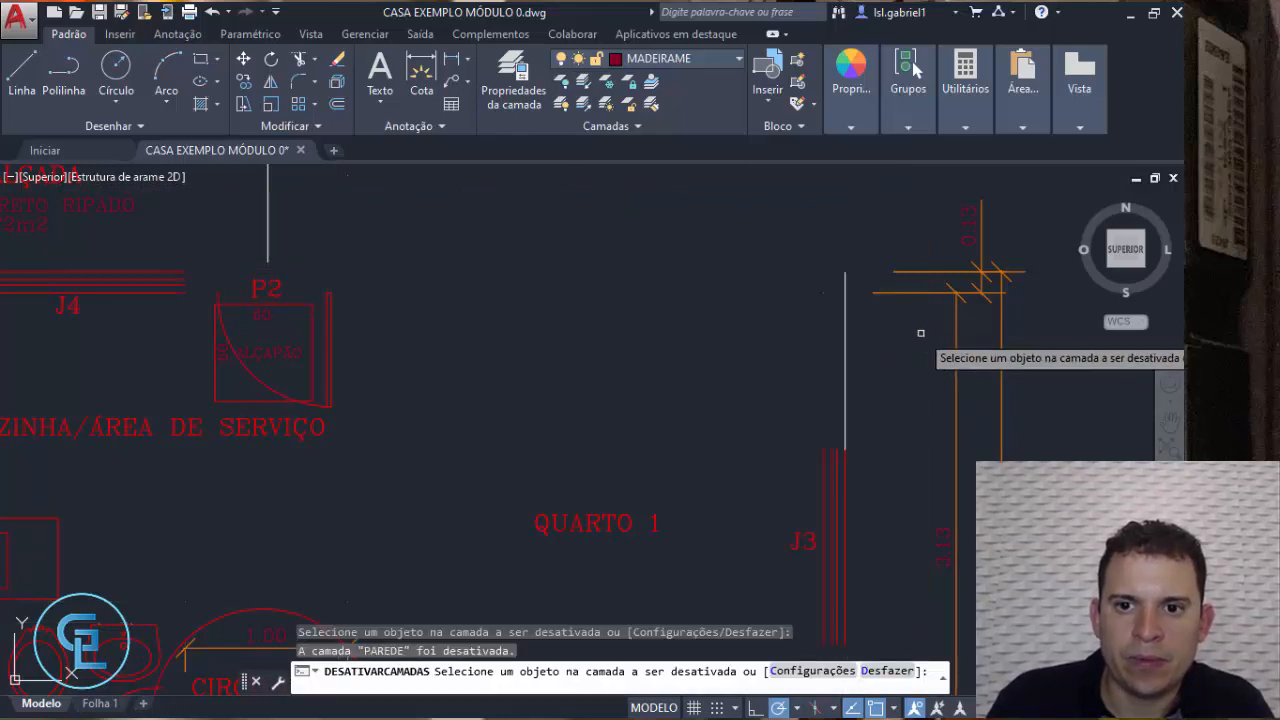
key(Escape)
key(ctrl+z)
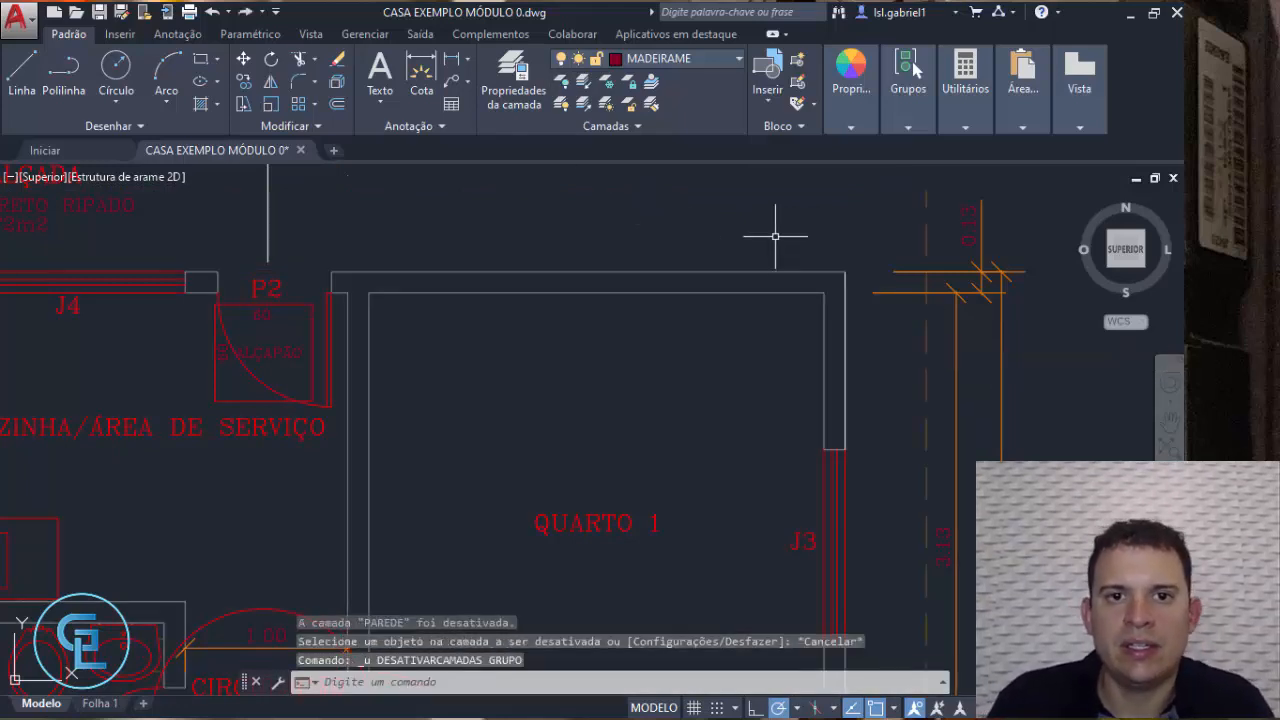
Turn on all layers of the drawing at once, and undo that change
click(564, 108)
scroll(513, 270, down, 5)
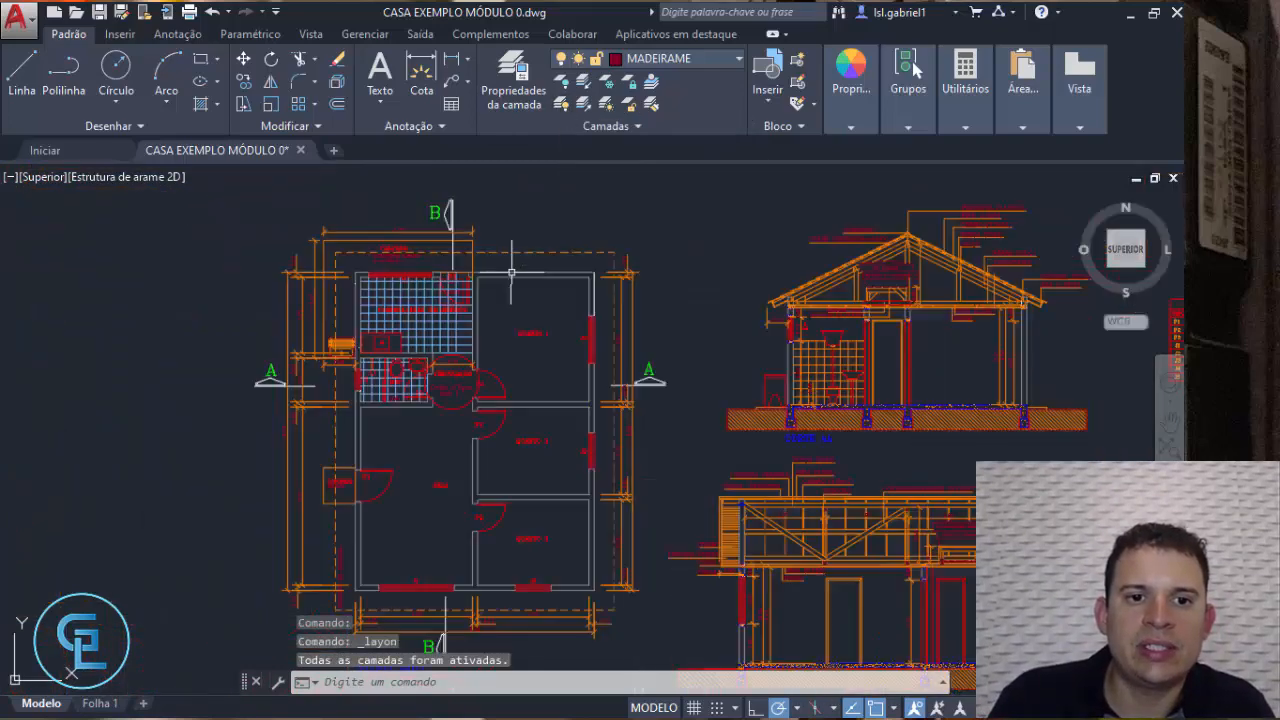
scroll(507, 304, up, 8)
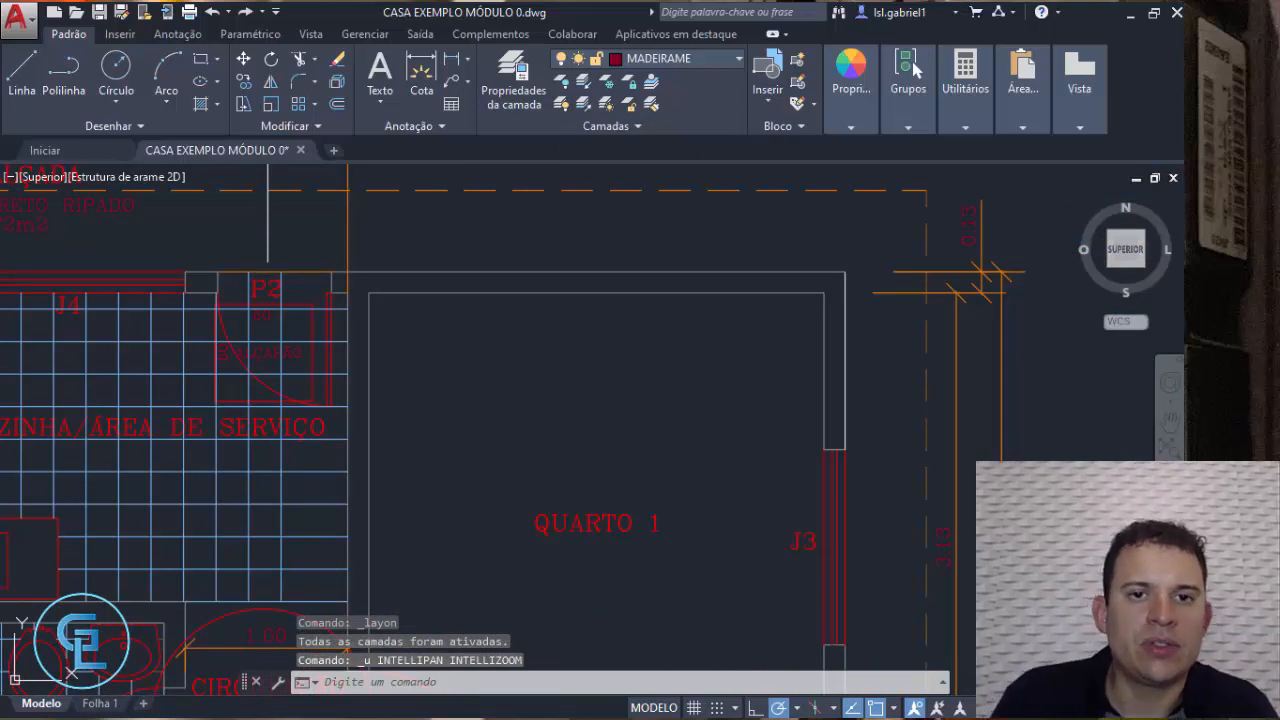
key(ctrl+z)
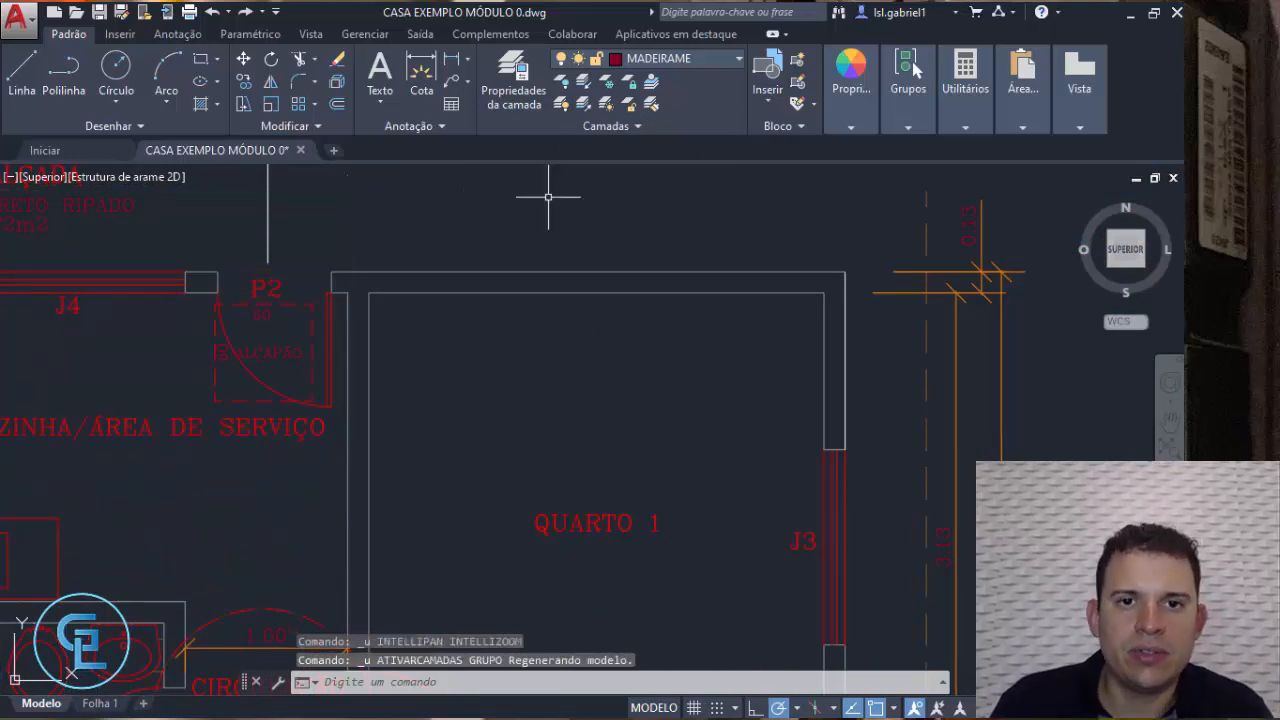
scroll(590, 316, down, 7)
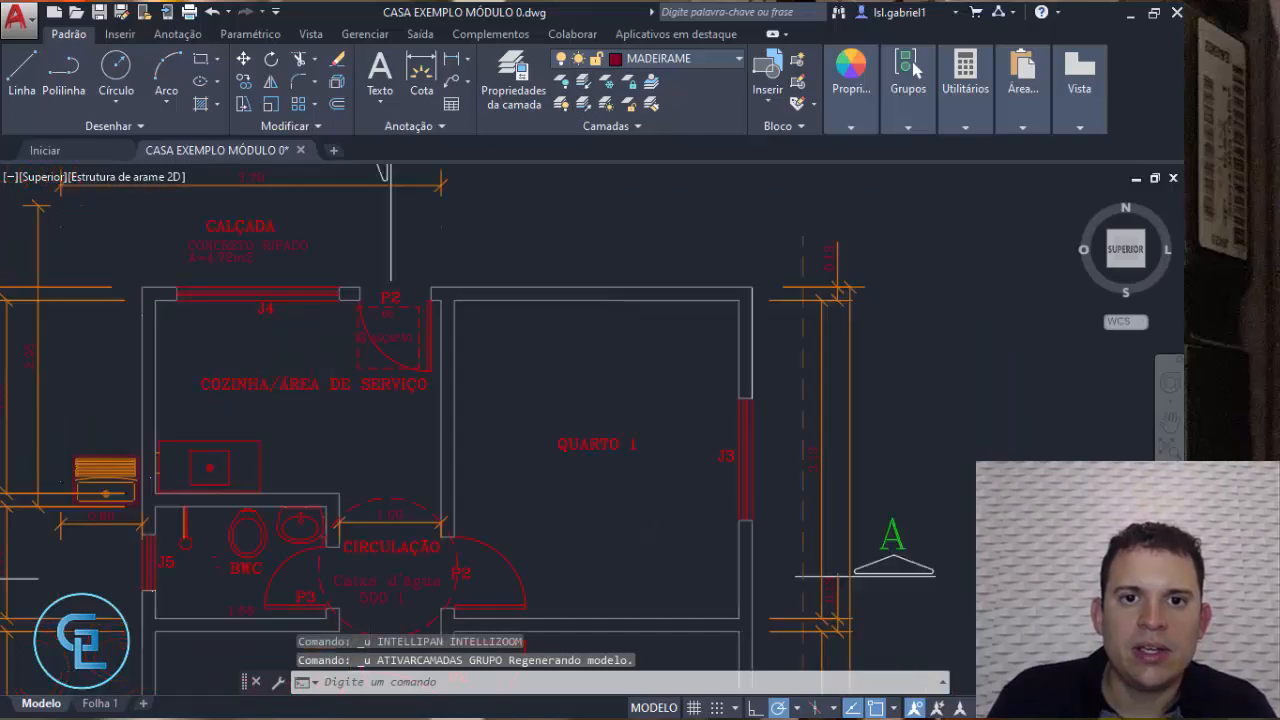
scroll(575, 330, up, 5)
middle_drag(580, 337, 633, 292)
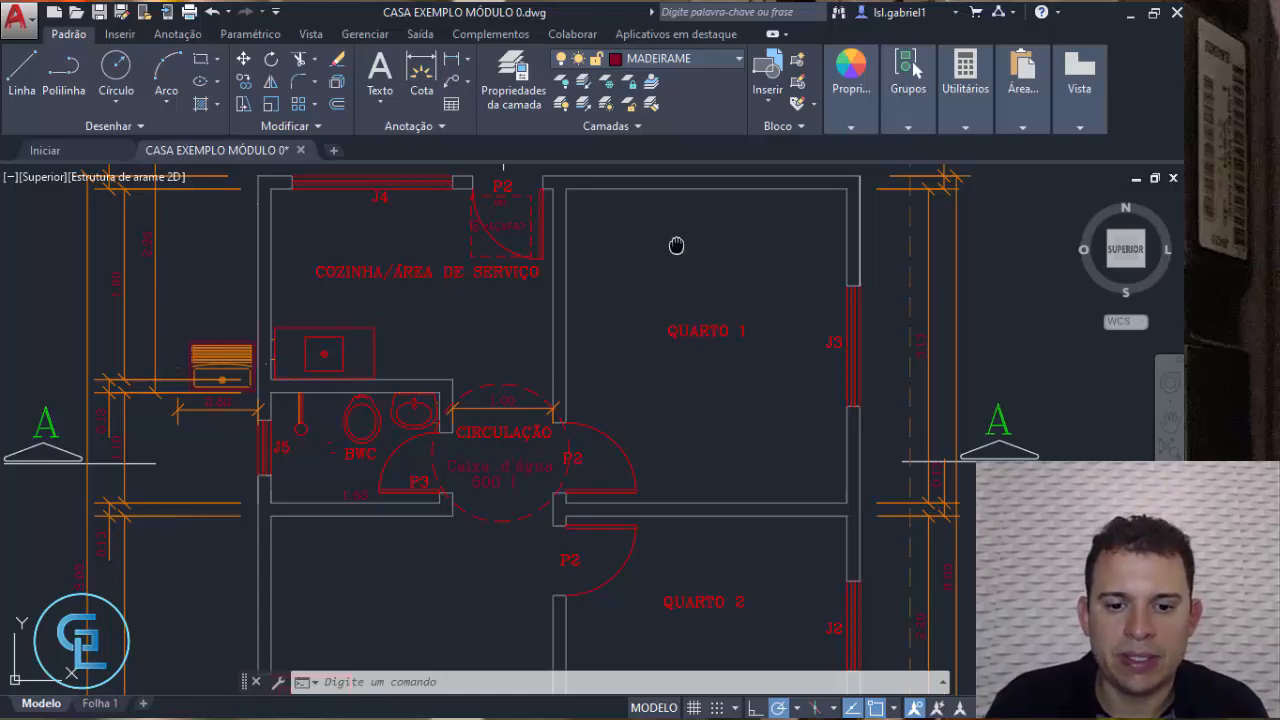
middle_drag(676, 245, 709, 314)
scroll(684, 230, up, 2)
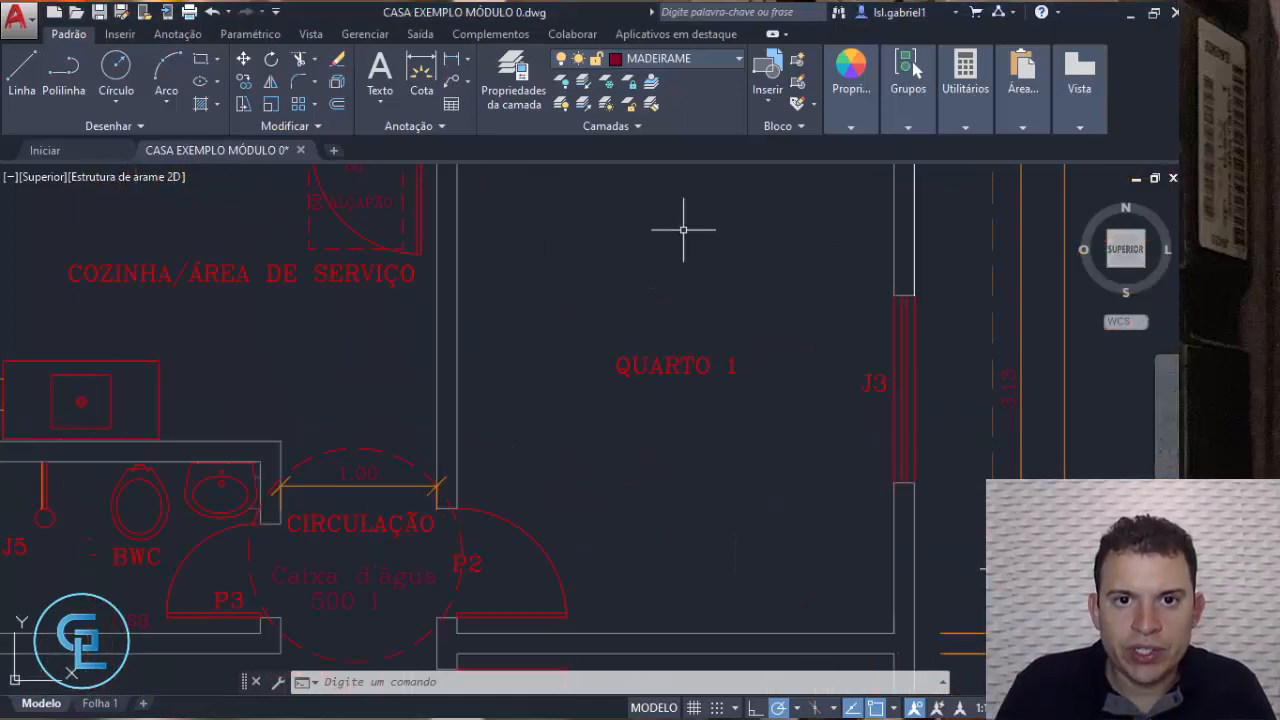
Examine the on/off, freeze and lock states of the layers in the layer list, and close it
click(716, 58)
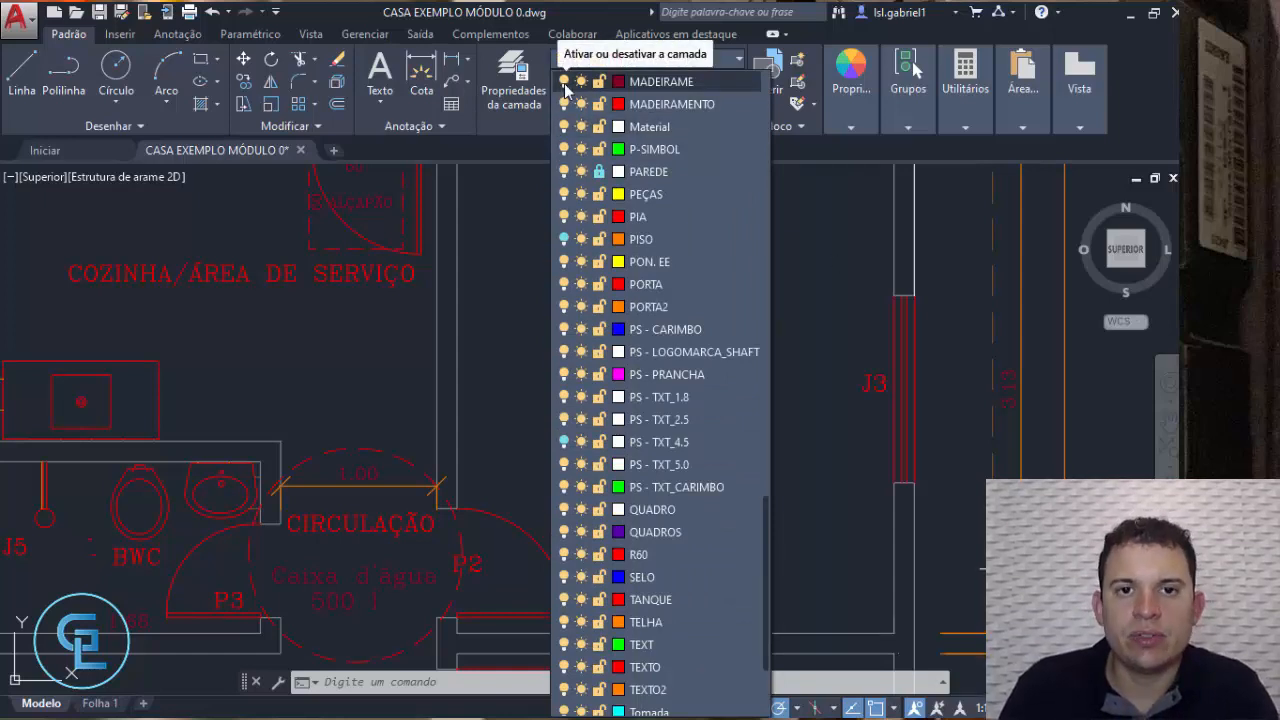
key(ctrl+z)
key(Escape)
key(Escape)
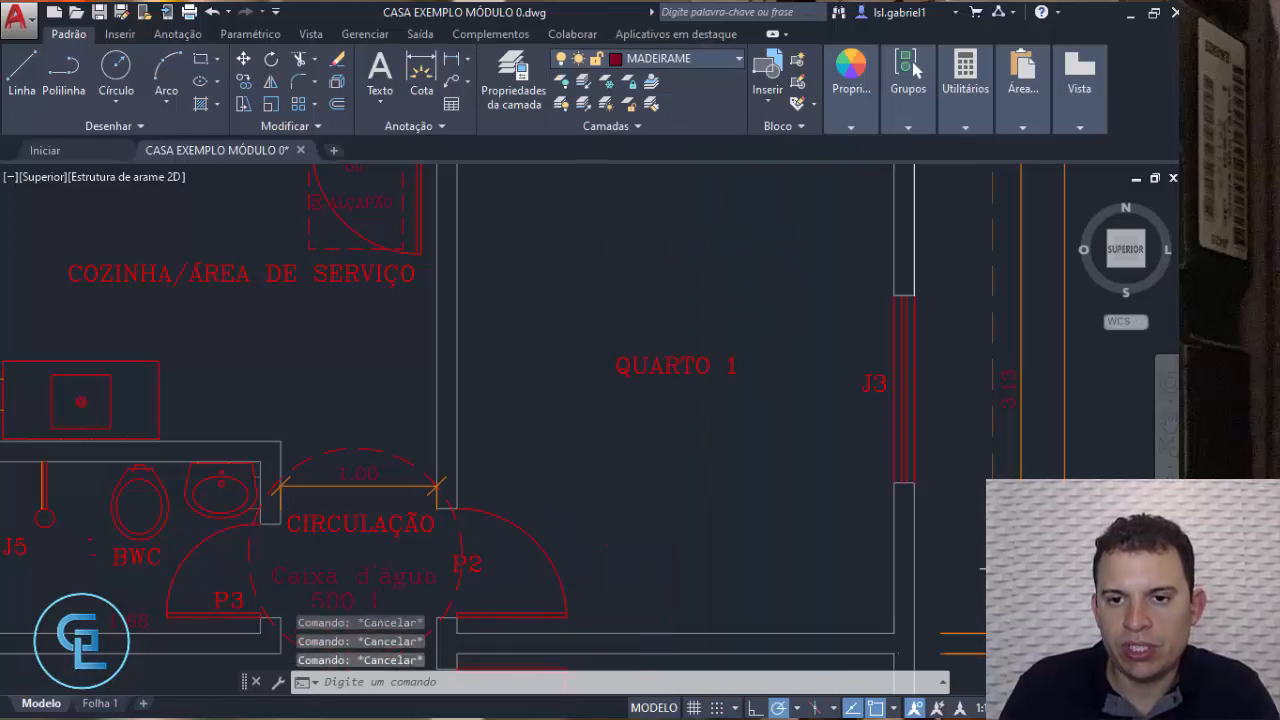
Freeze the PAREDE layer by picking the outer upper wall line of QUARTO 1, and undo the freeze
scroll(767, 300, down, 2)
middle_drag(724, 284, 635, 299)
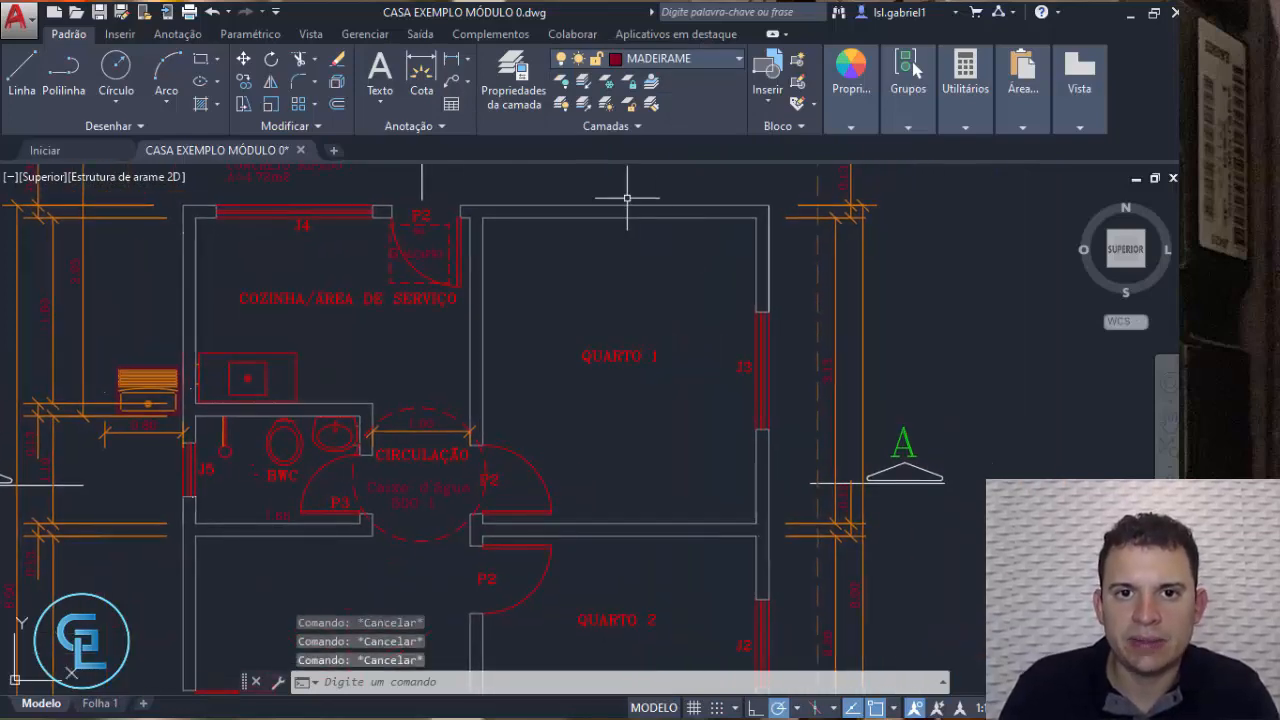
scroll(627, 198, up, 4)
scroll(643, 251, down, 4)
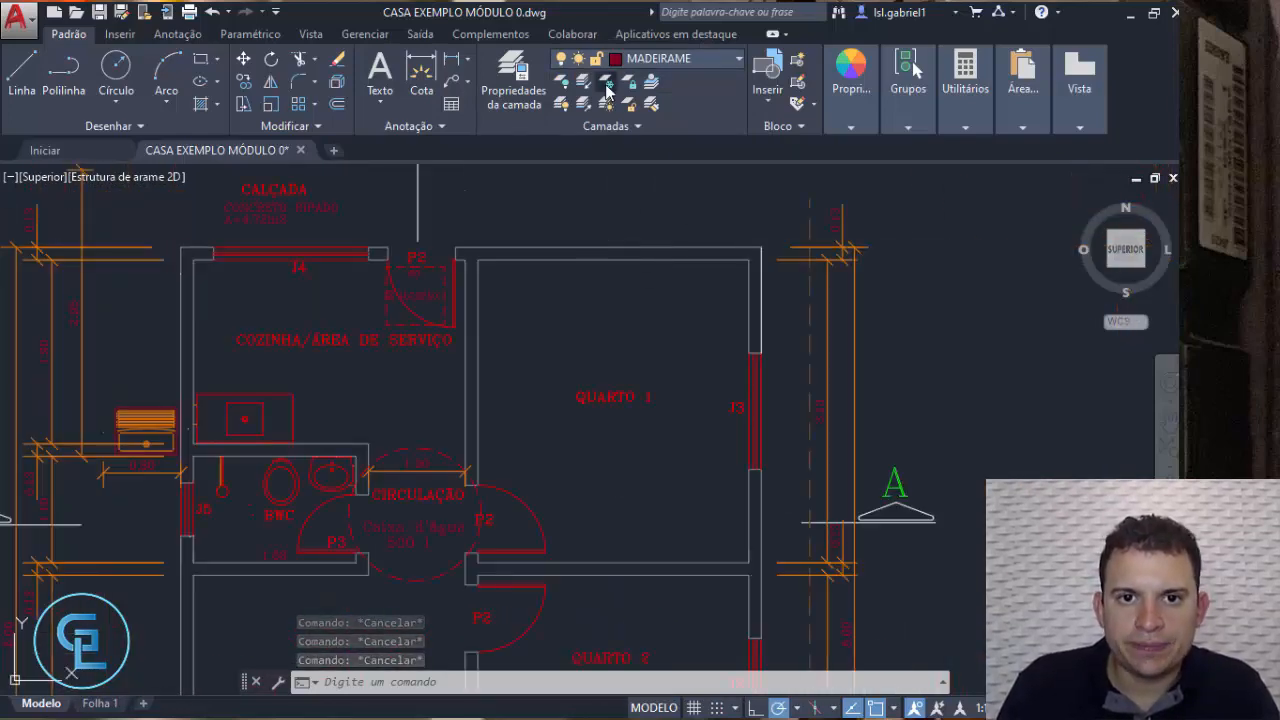
click(607, 88)
click(634, 248)
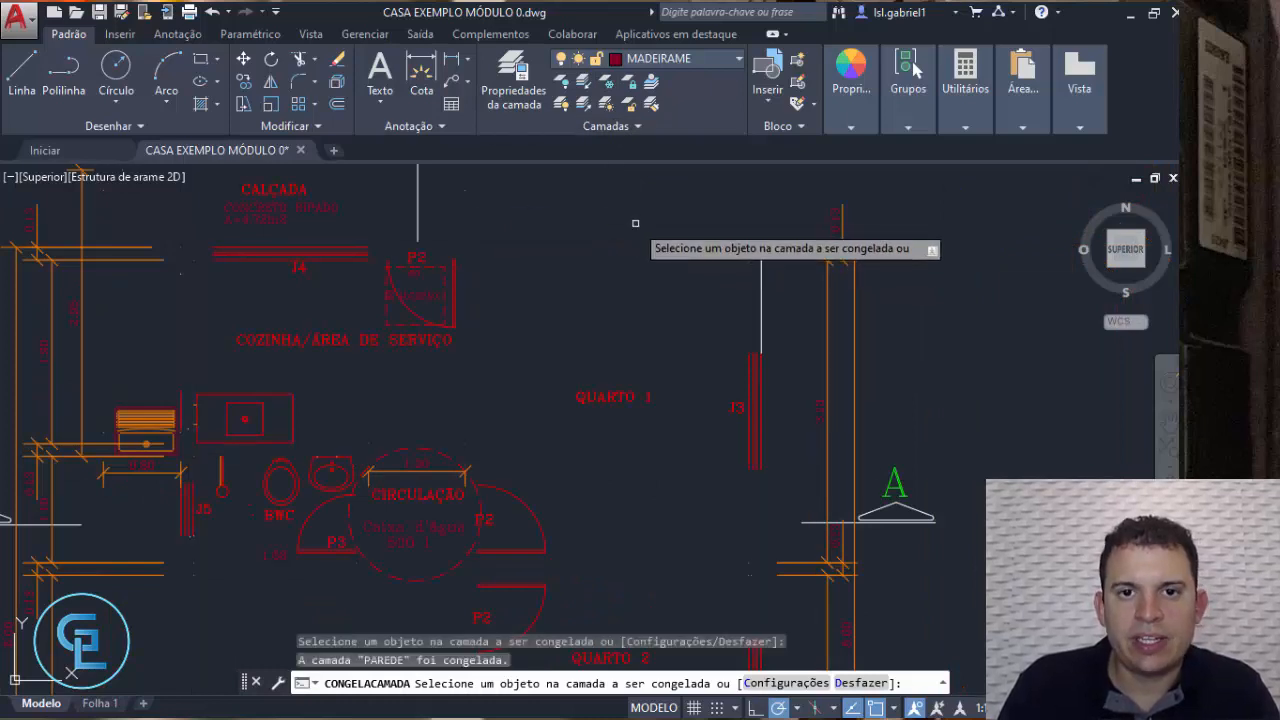
key(Escape)
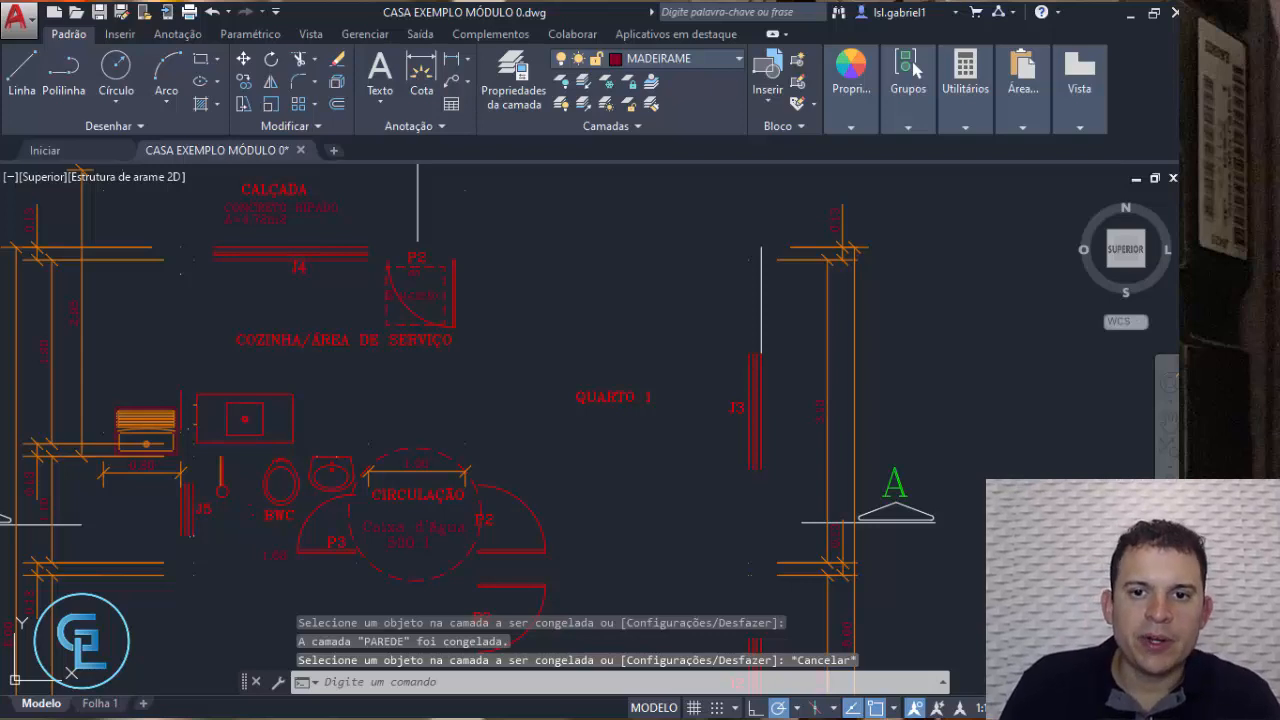
key(ctrl+z)
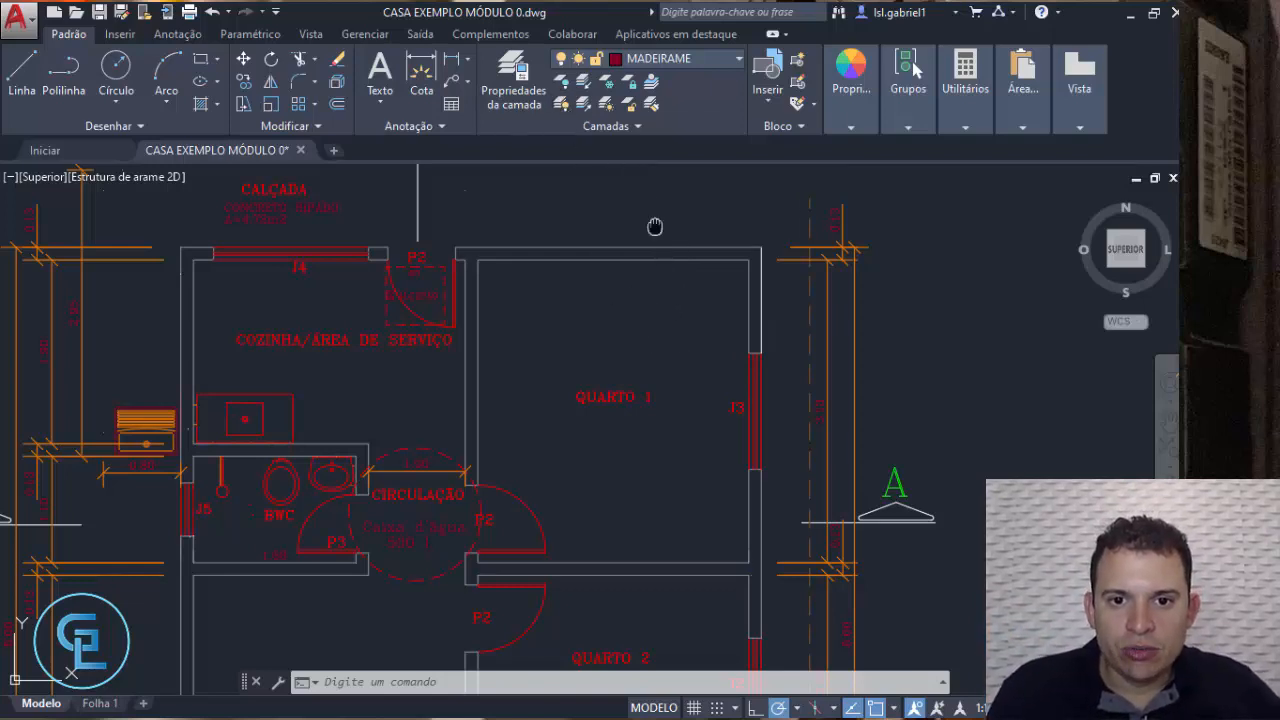
Zoom to the extents of the drawing and examine how its tables, diagrams and detail sheets are spread out
middle_click(655, 226)
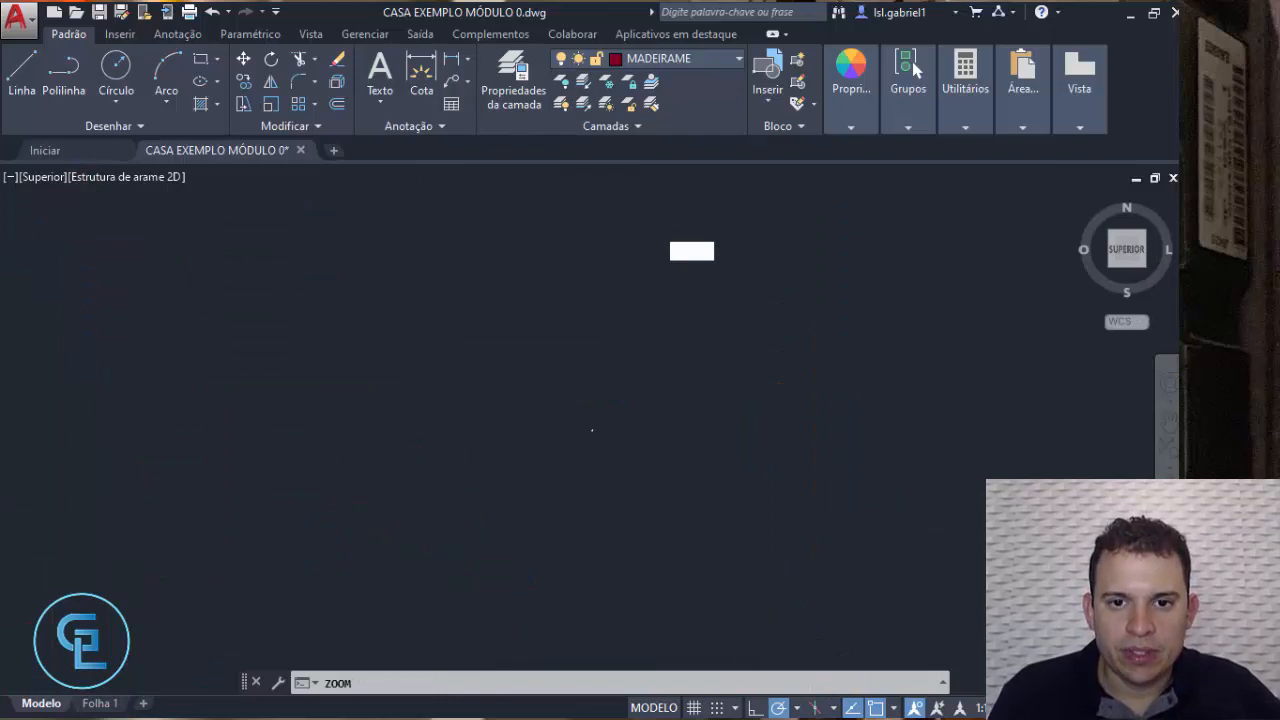
middle_drag(855, 387, 843, 364)
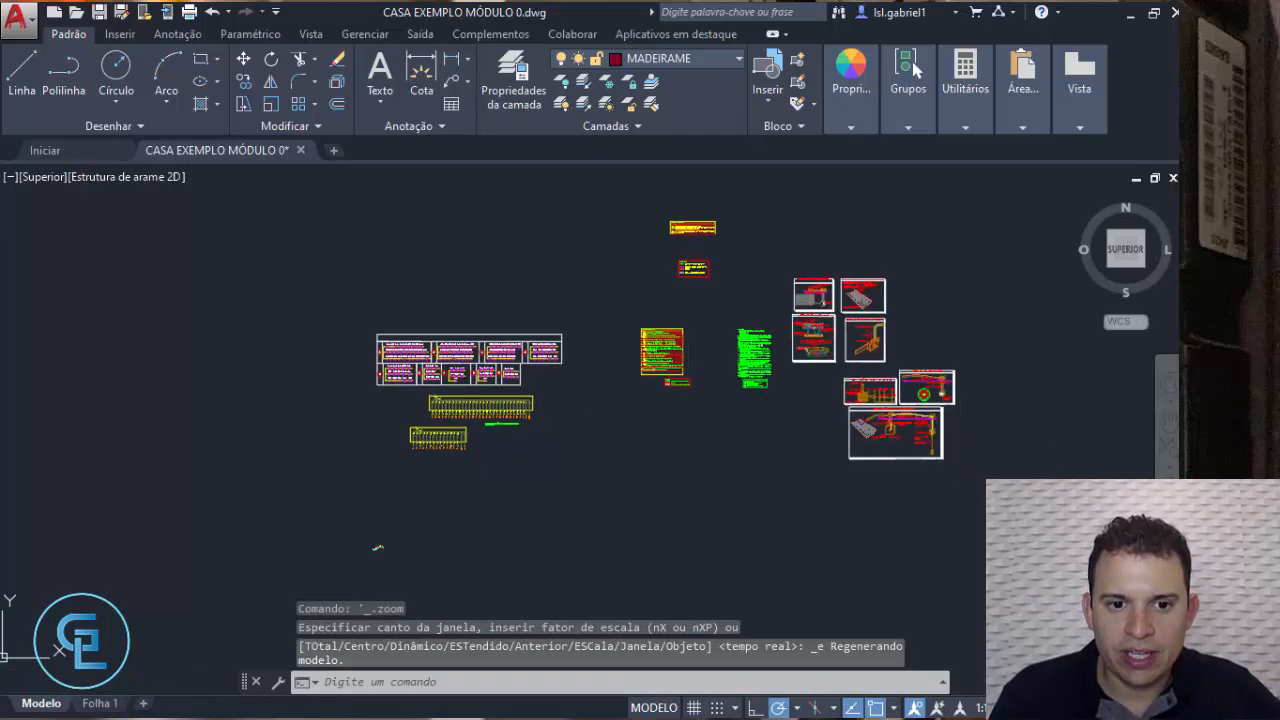
scroll(686, 520, down, 7)
scroll(676, 502, up, 7)
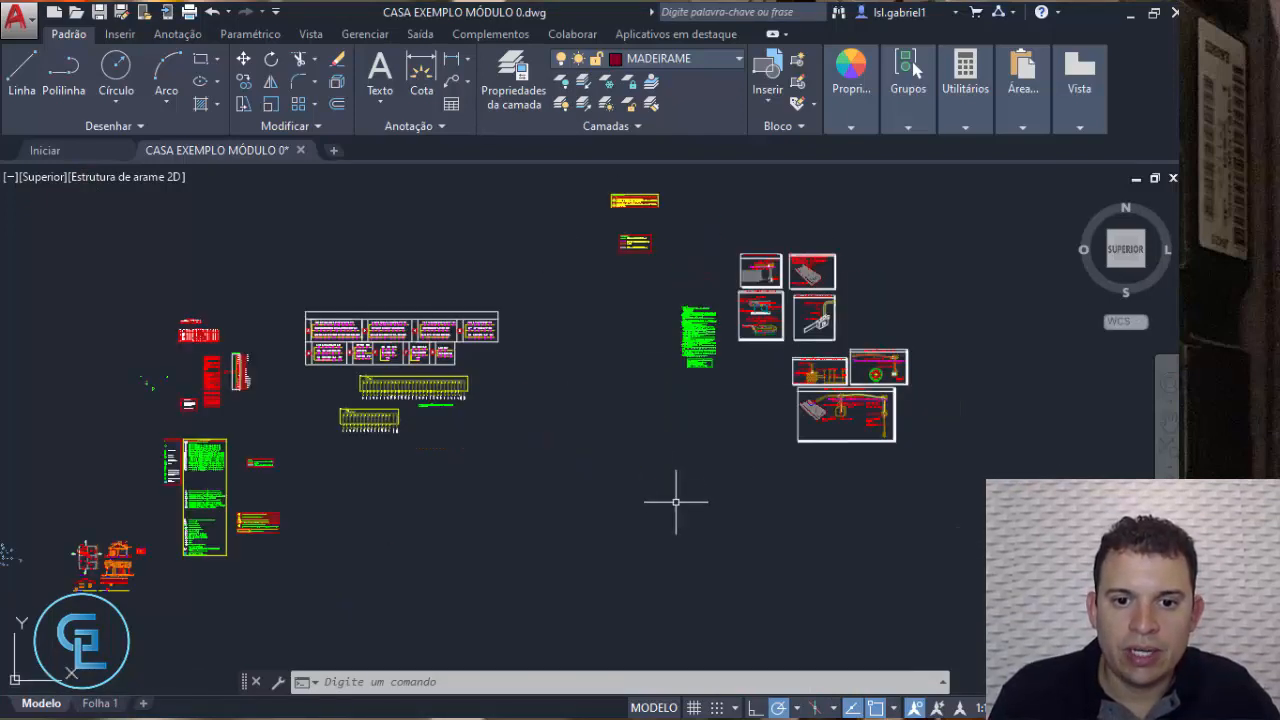
scroll(650, 385, down, 8)
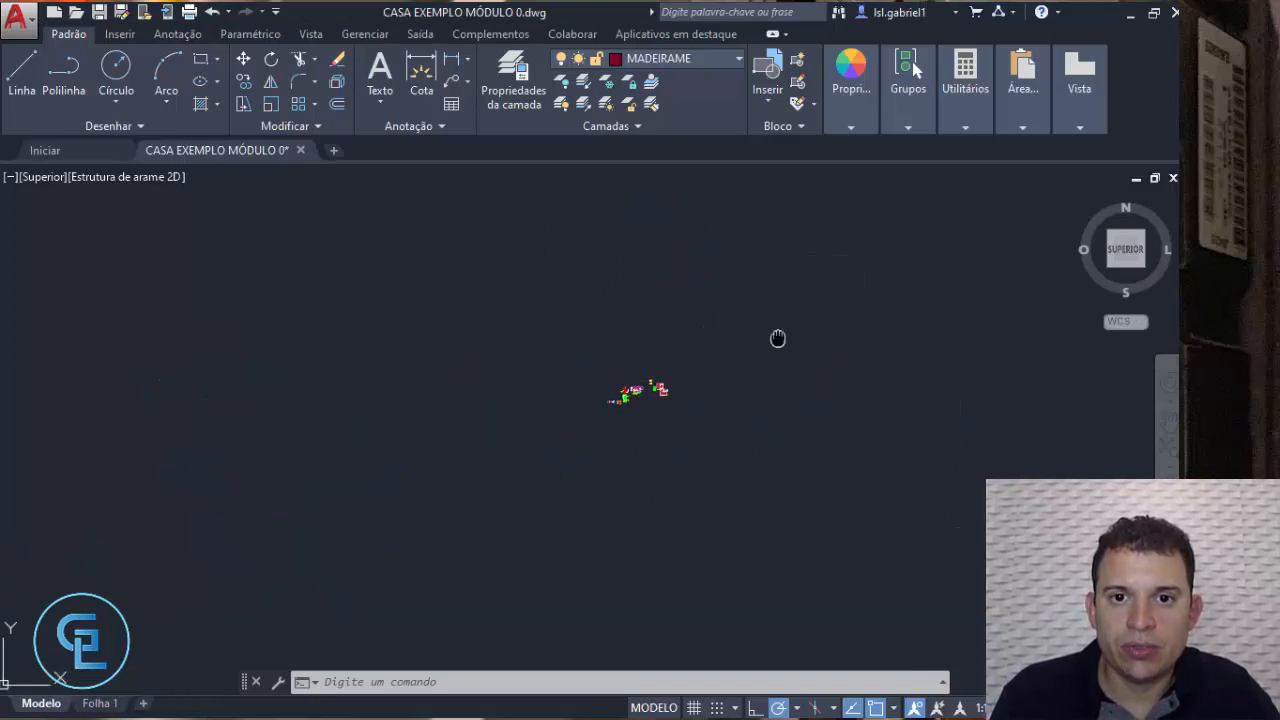
scroll(599, 399, up, 10)
scroll(599, 399, down, 5)
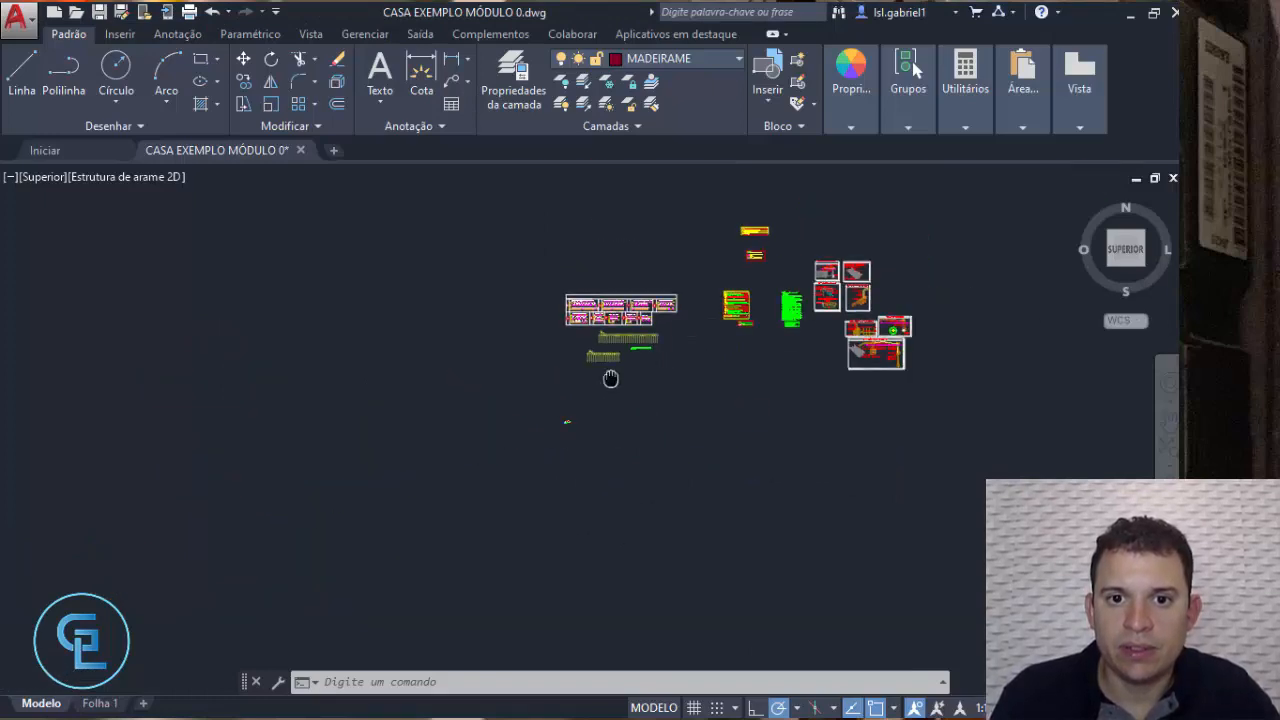
click(664, 62)
click(469, 236)
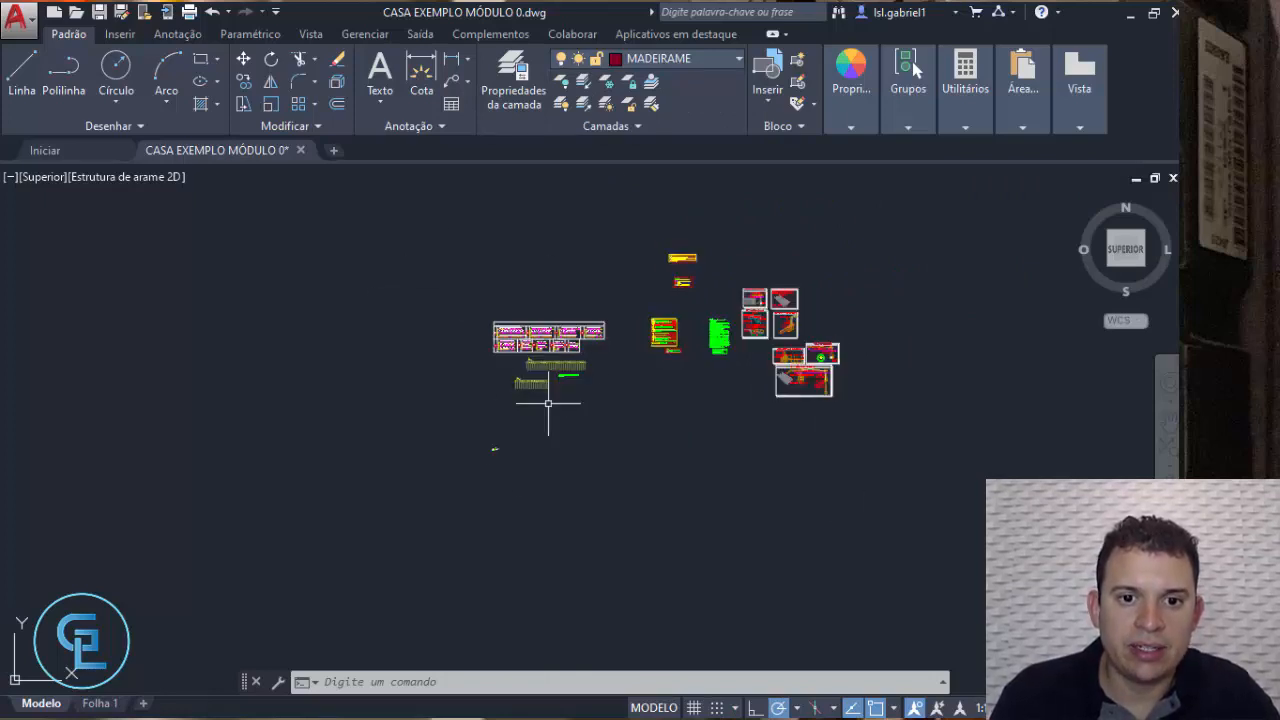
scroll(507, 447, up, 2)
scroll(491, 446, down, 2)
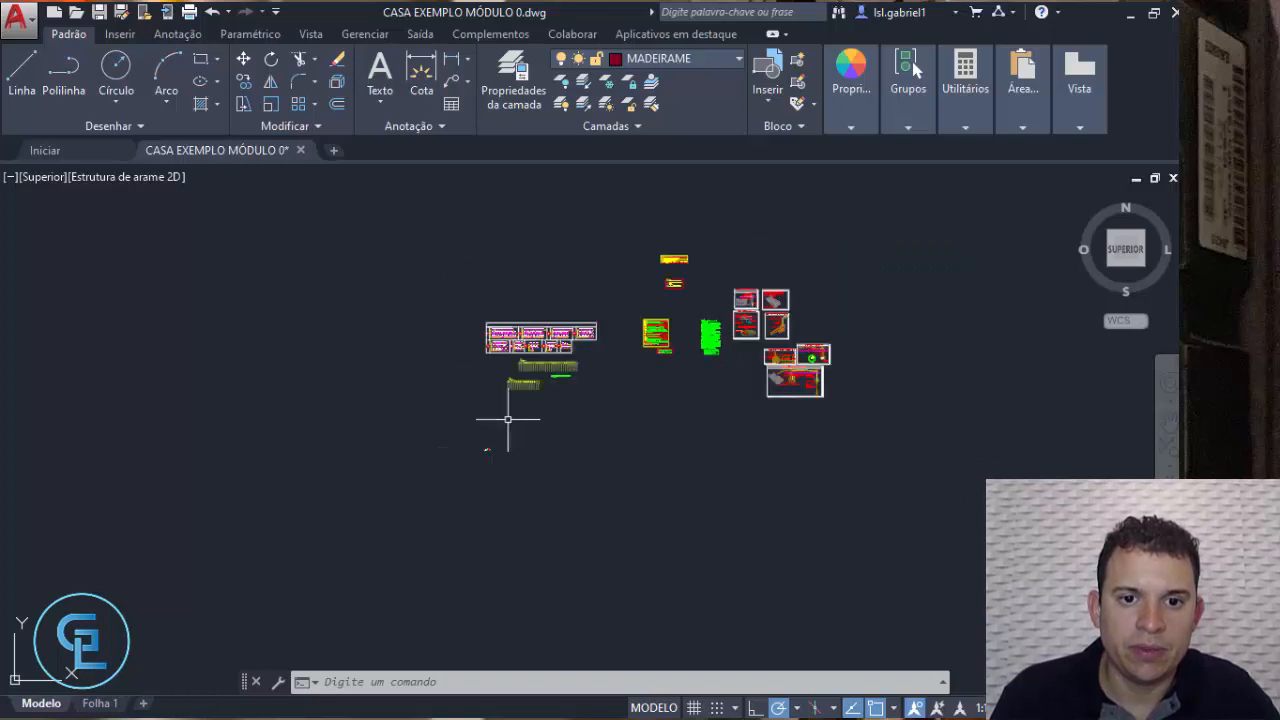
middle_drag(508, 420, 563, 402)
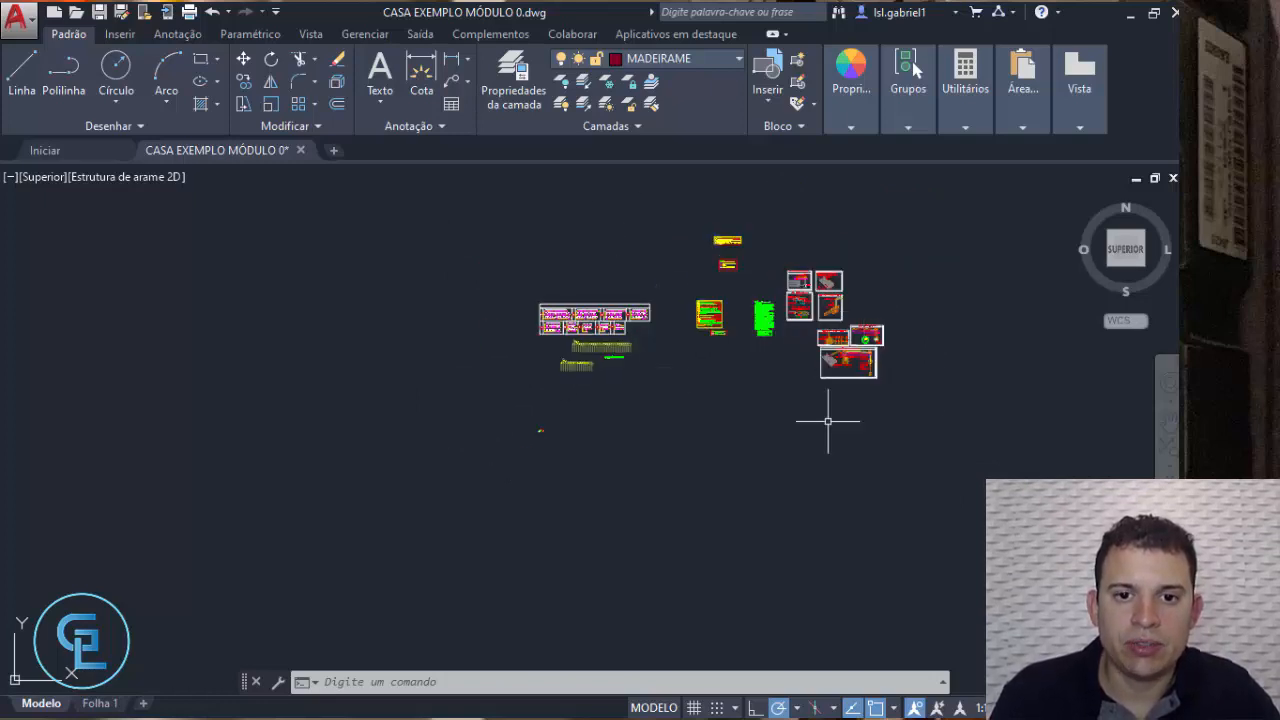
scroll(541, 445, up, 2)
scroll(400, 334, down, 5)
middle_drag(400, 334, 457, 365)
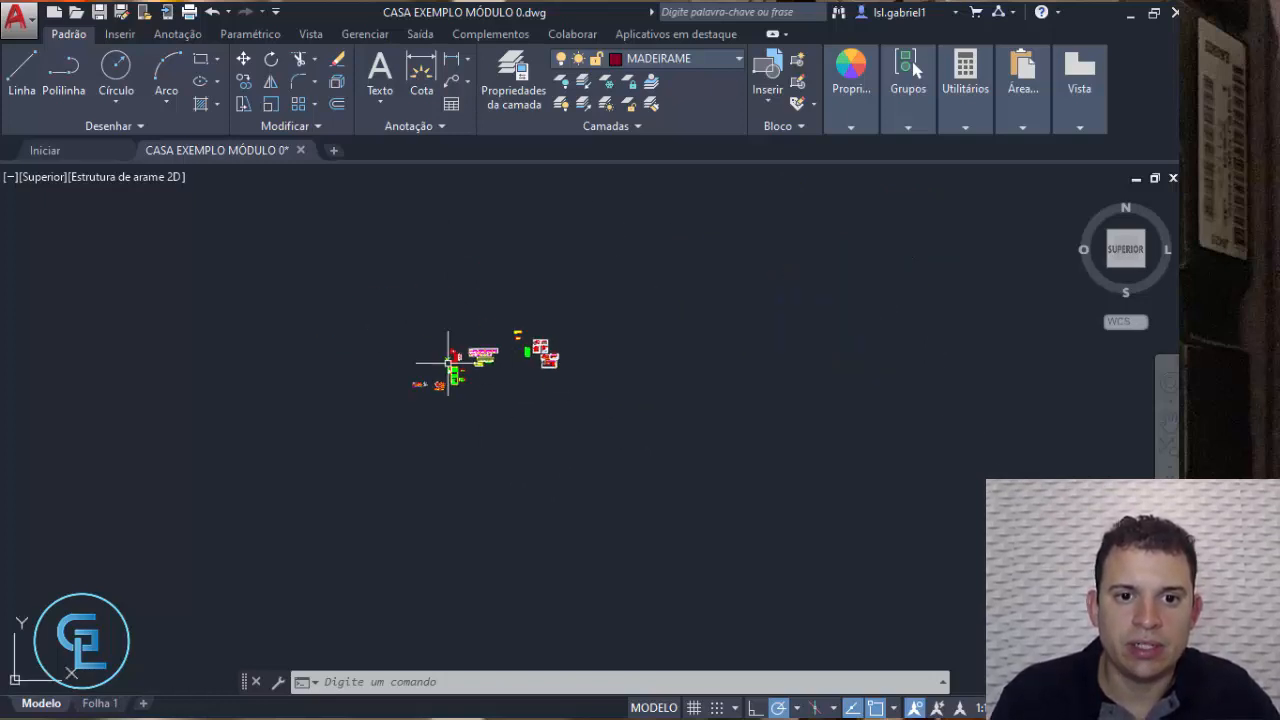
scroll(551, 546, up, 5)
scroll(834, 402, down, 10)
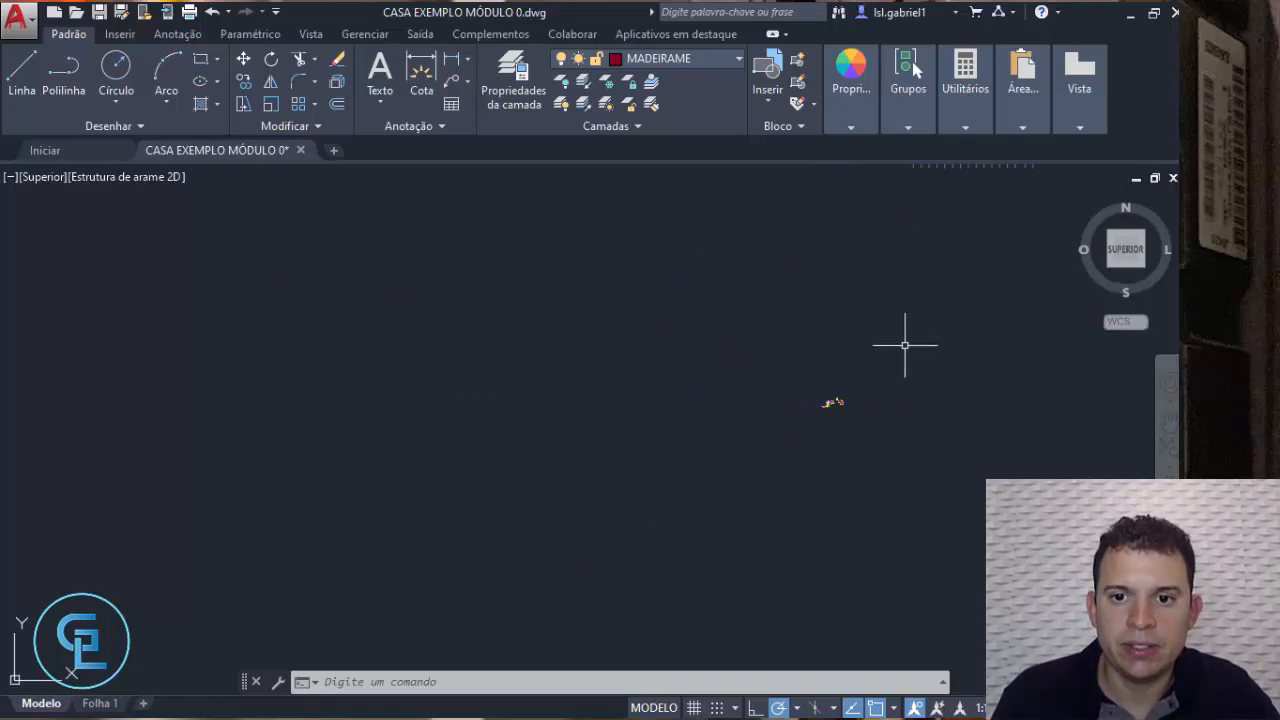
scroll(836, 405, up, 10)
mouse_move(836, 405)
middle_down()
mouse_move(706, 423)
mouse_move(572, 410)
middle_up()
scroll(560, 405, down, 4)
mouse_move(580, 367)
middle_down()
mouse_move(530, 421)
mouse_move(660, 421)
middle_up()
scroll(547, 423, up, 2)
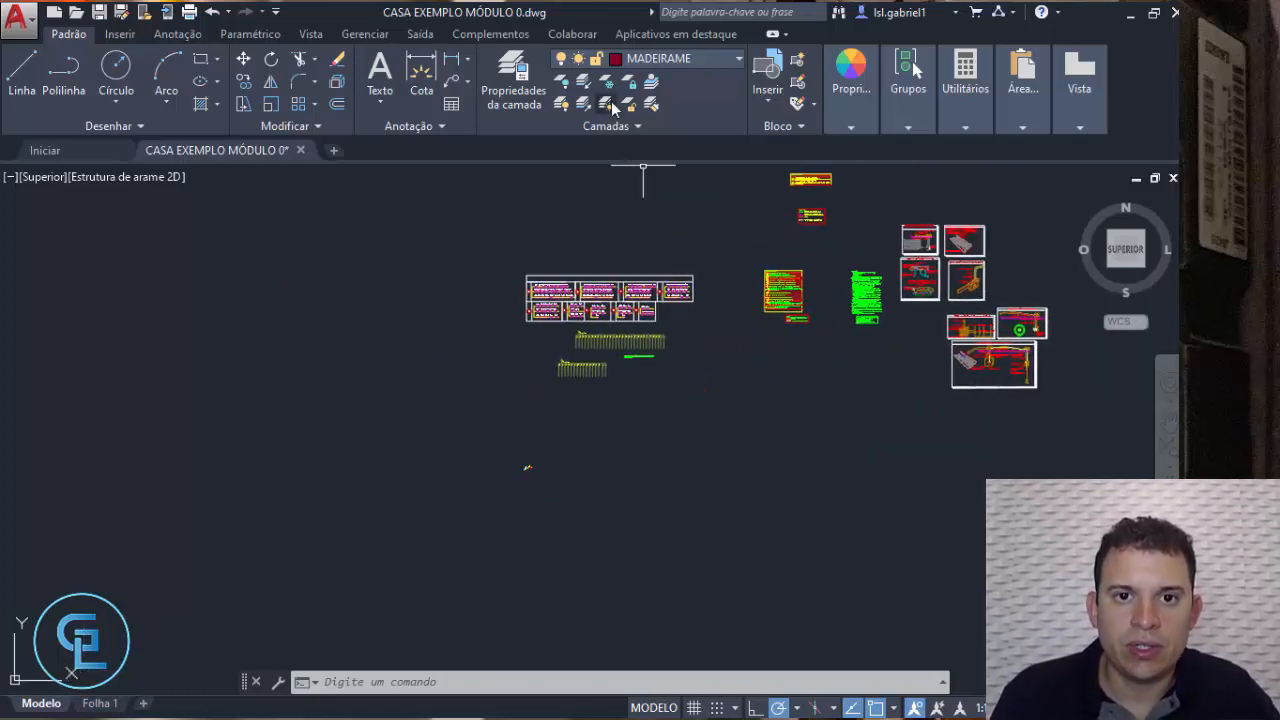
Turn on all layers of the drawing at once and inspect the QF panel diagram
click(560, 104)
click(639, 110)
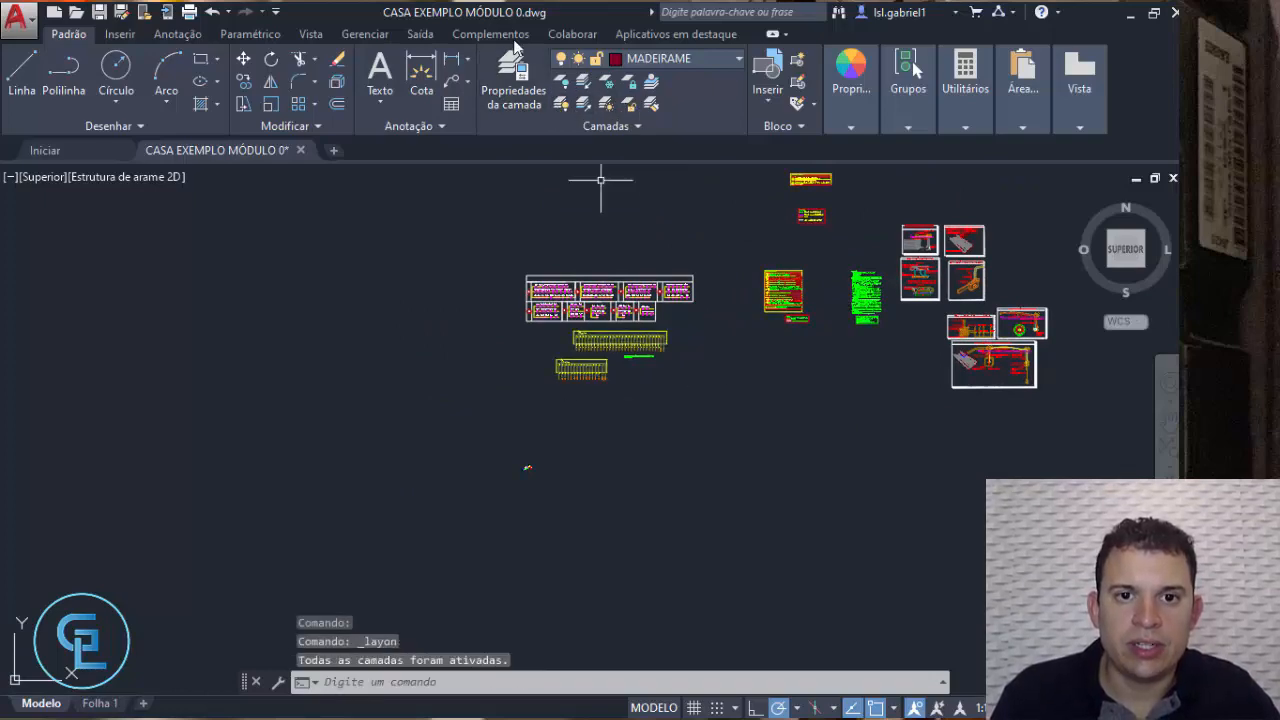
scroll(580, 360, up, 12)
middle_drag(543, 386, 548, 344)
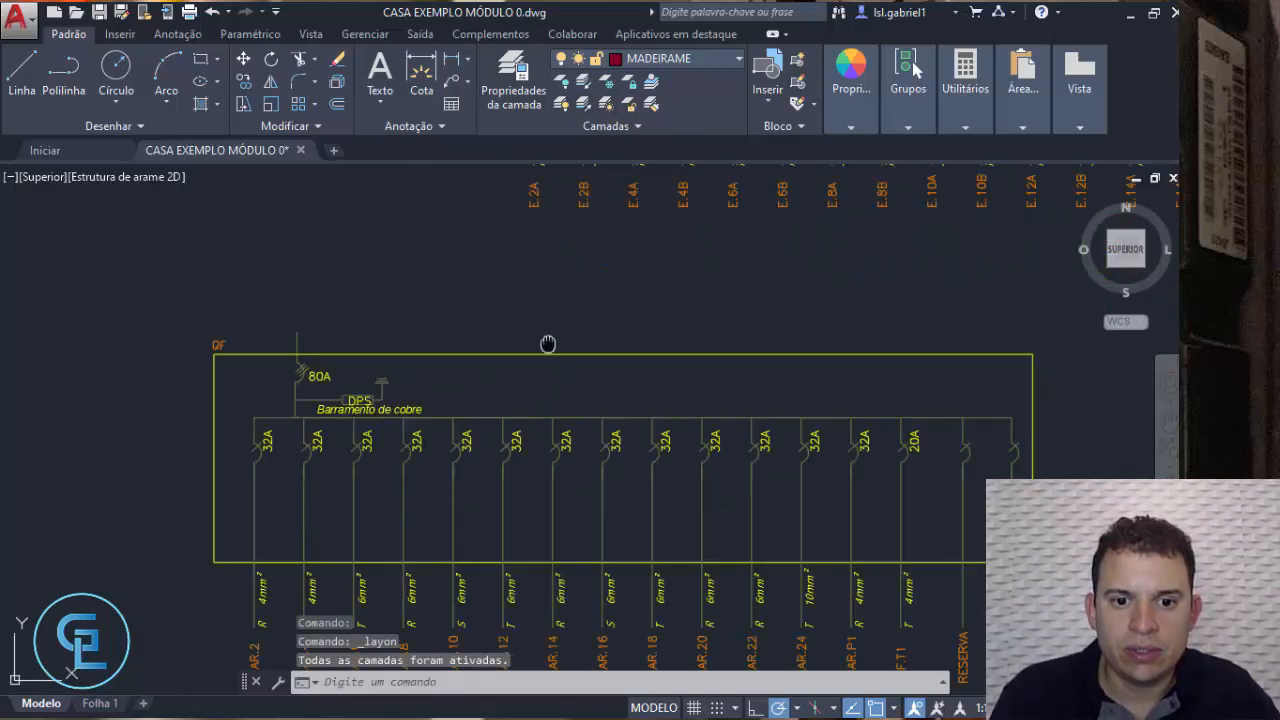
scroll(560, 350, down, 12)
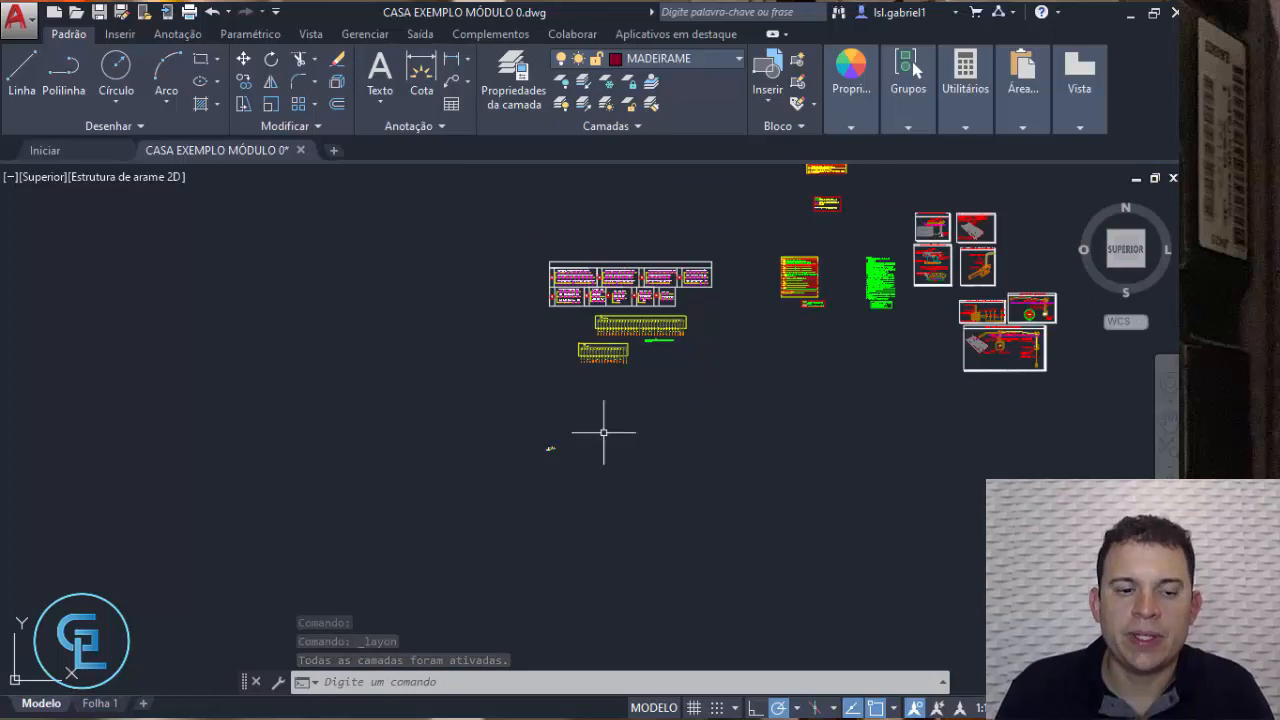
Examine the two large circles around the drawing's tables and sheets and zoom to the drawing's extents
scroll(575, 575, down, 10)
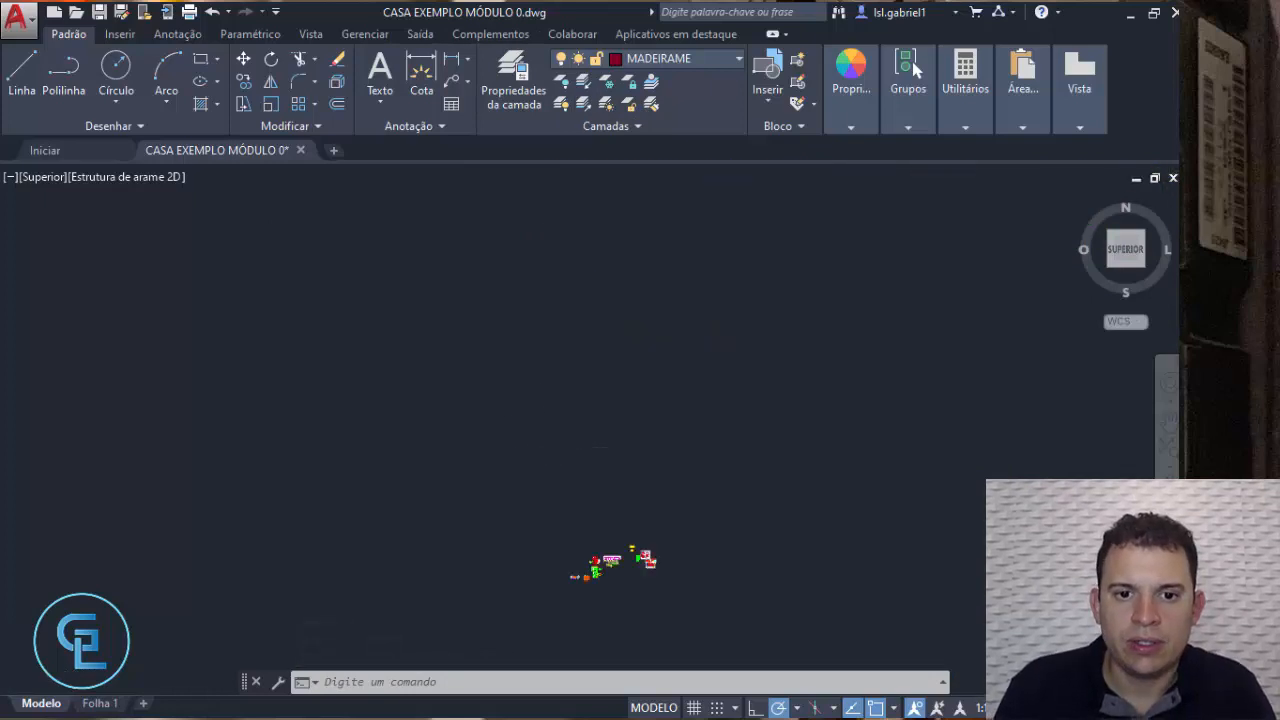
scroll(660, 580, up, 8)
middle_drag(366, 331, 487, 280)
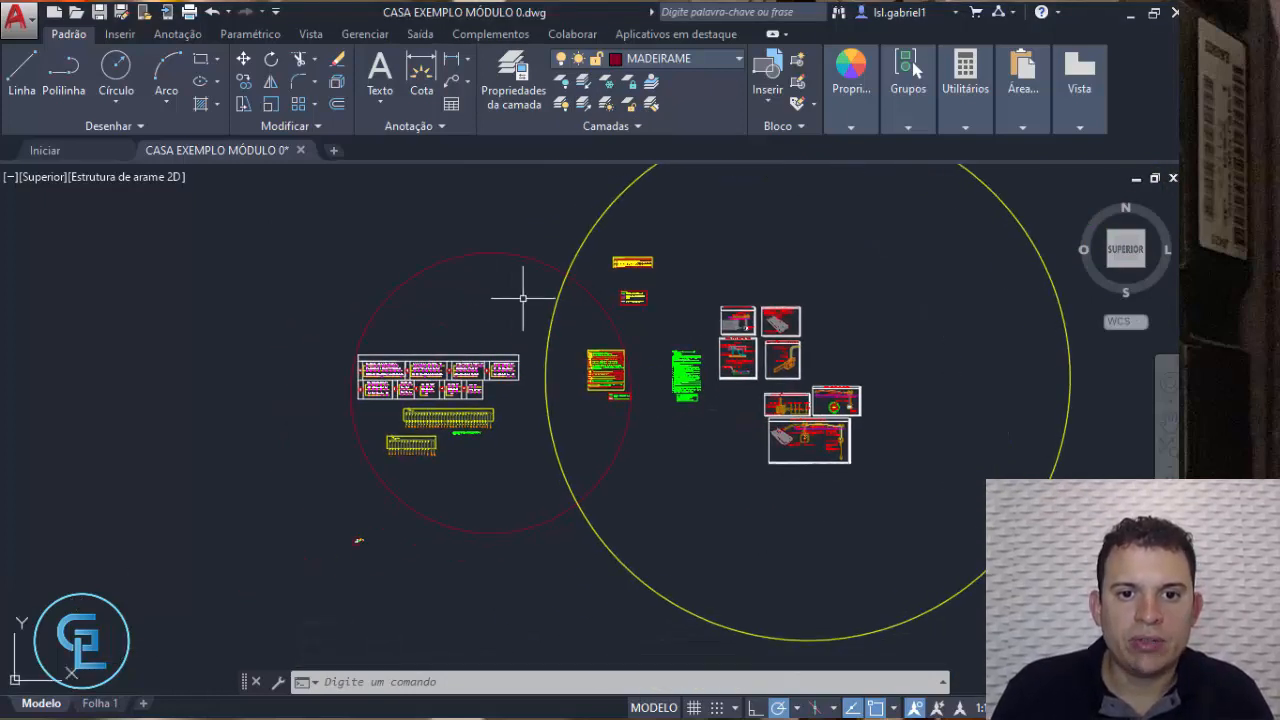
scroll(522, 298, up, 2)
middle_click(487, 293)
middle_click(487, 293)
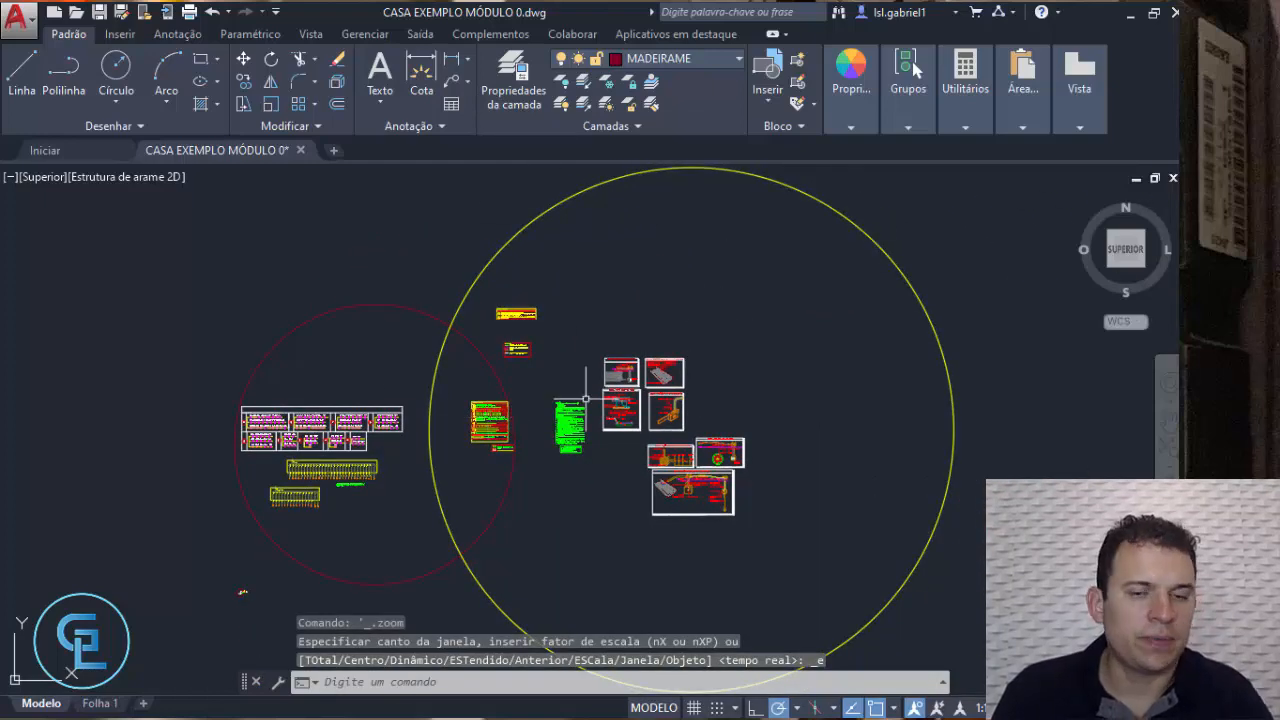
Freeze the PON. EE layer by picking the large yellow circle, check the zoom extents, and undo the freeze
click(607, 86)
click(550, 202)
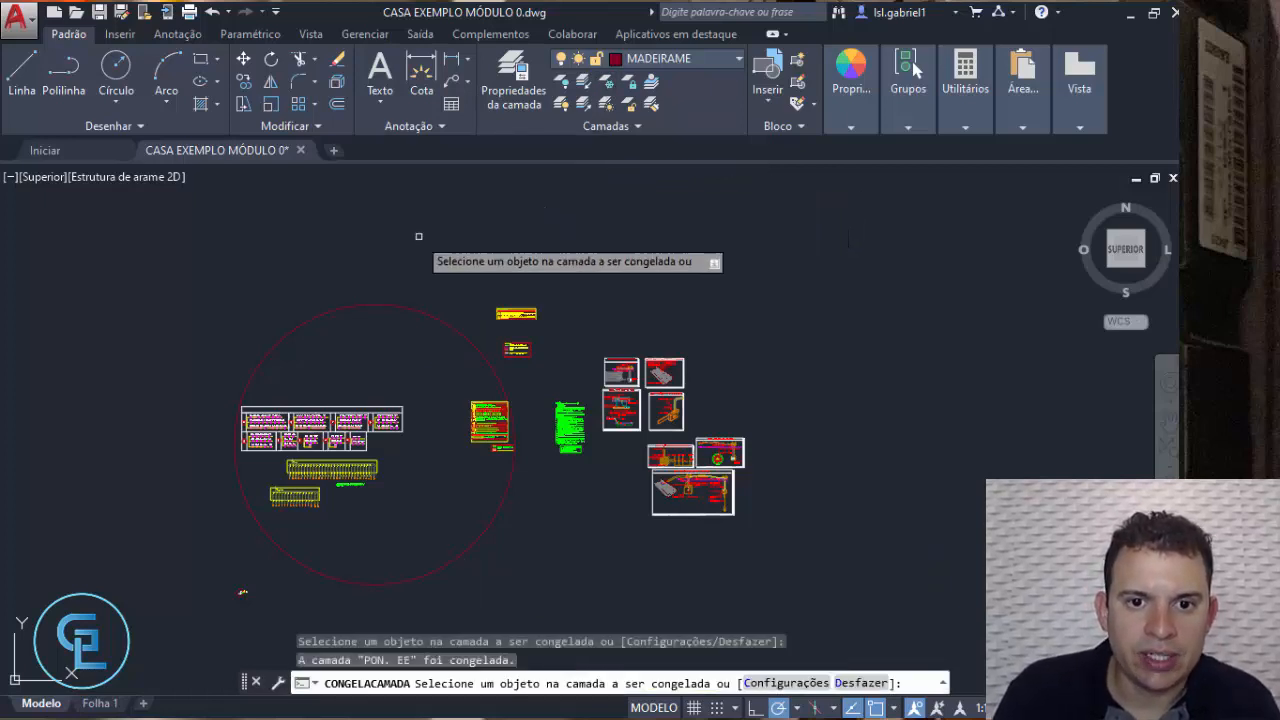
key(Escape)
middle_click(367, 235)
middle_click(367, 235)
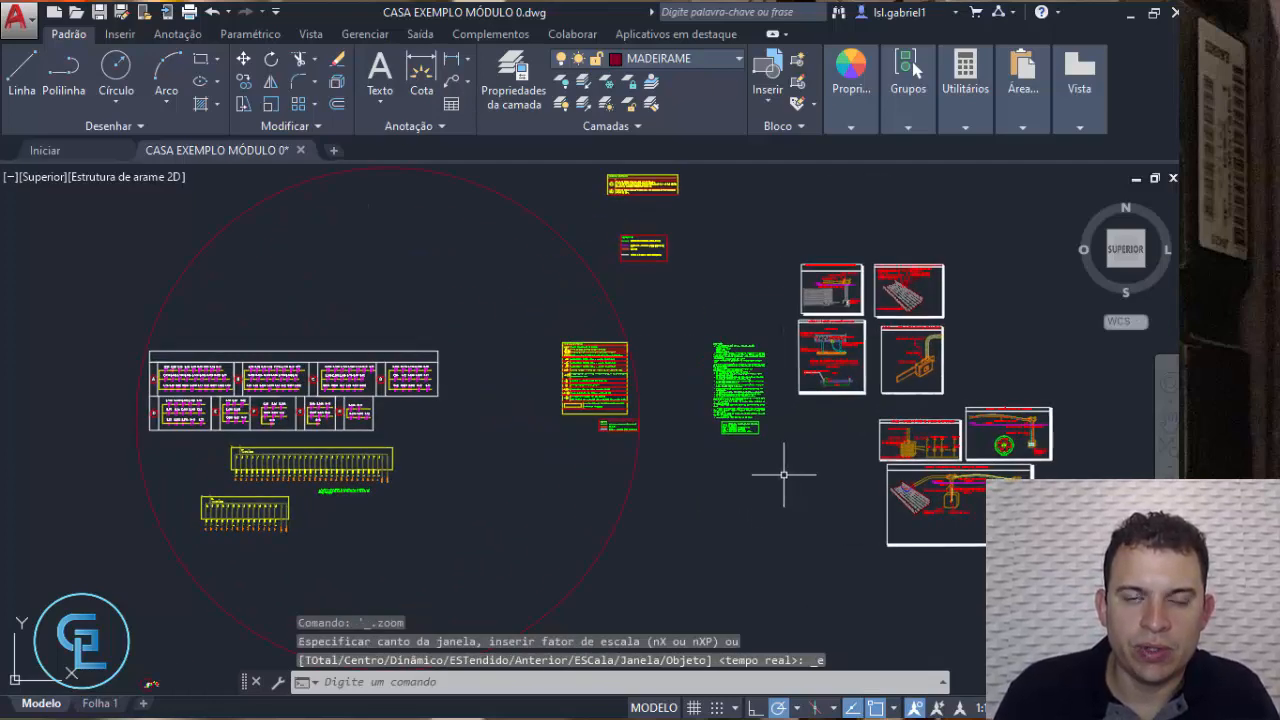
scroll(355, 500, down, 3)
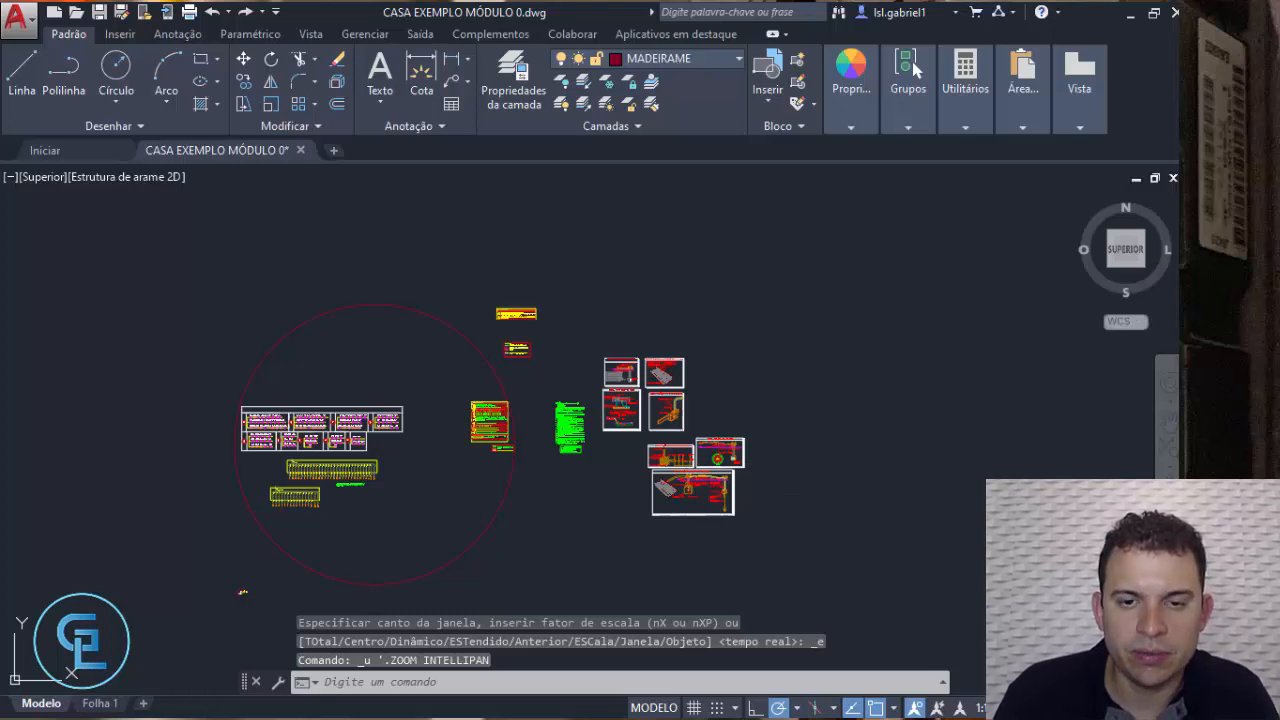
key(ctrl+z)
Turn off the PON. EE layer by picking the large yellow circle, check the zoom extents, and undo the change
click(562, 104)
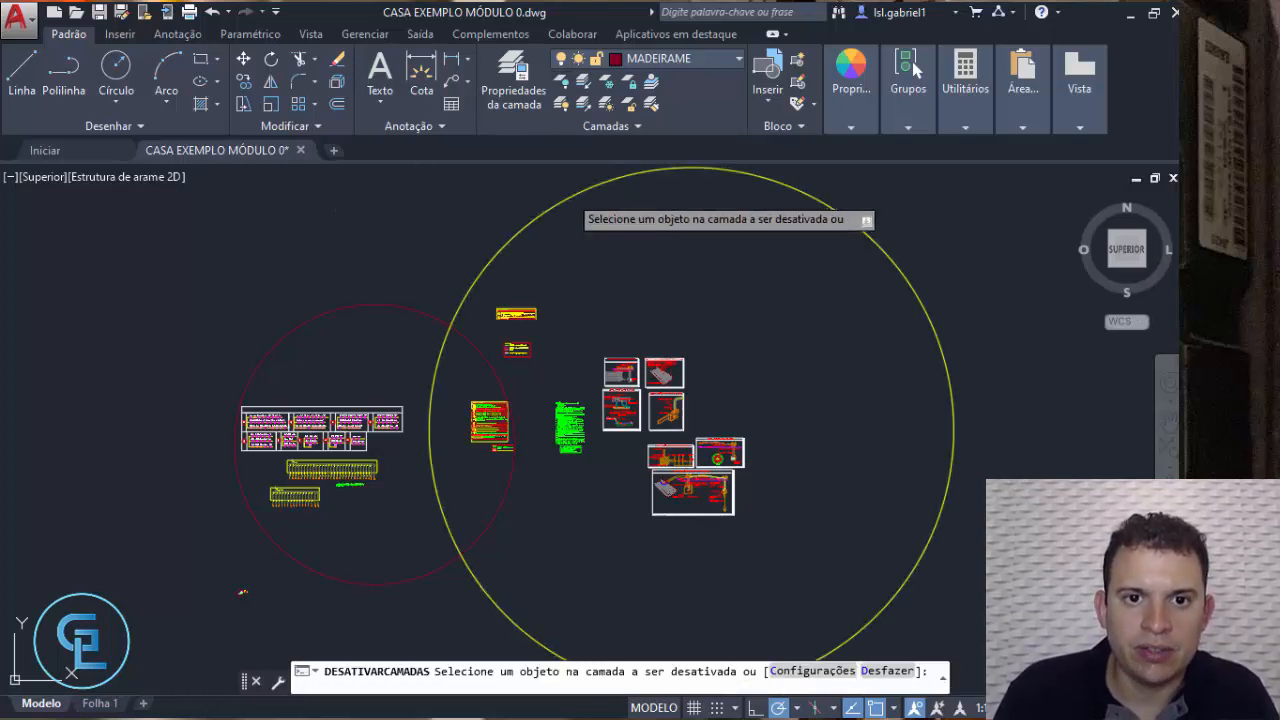
click(569, 196)
key(Escape)
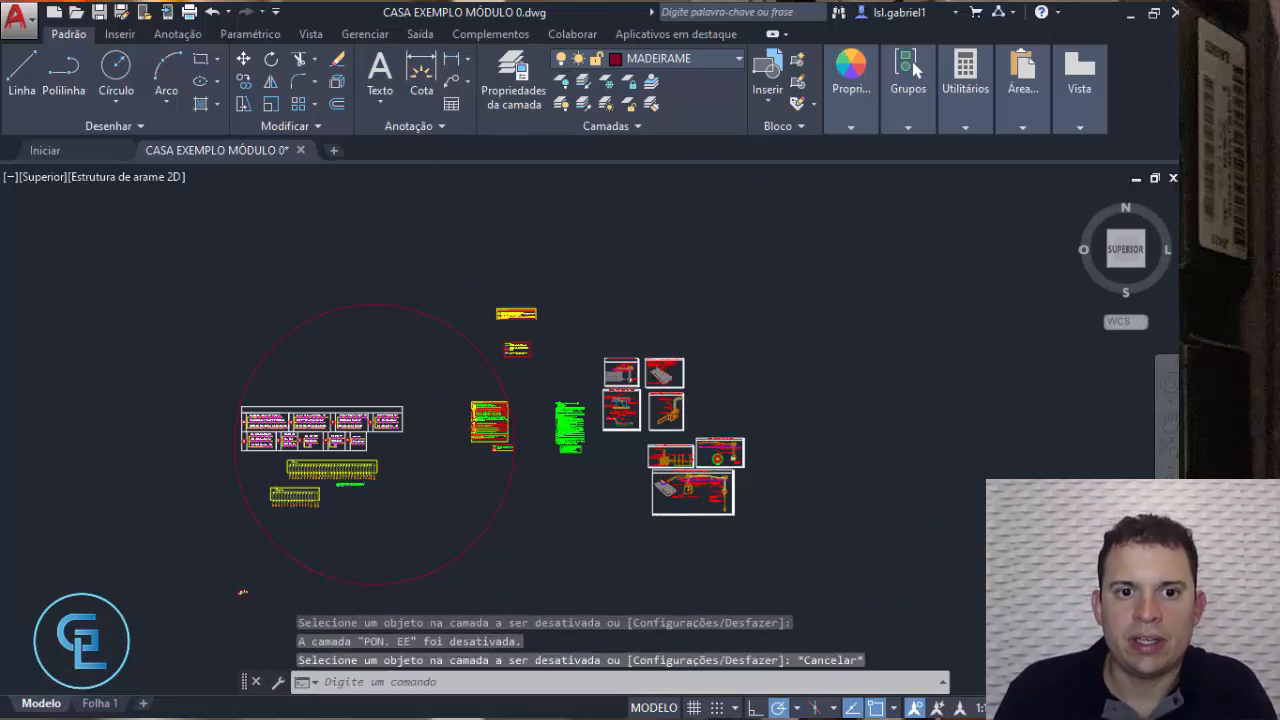
middle_click(380, 238)
middle_click(380, 238)
key(ctrl+z)
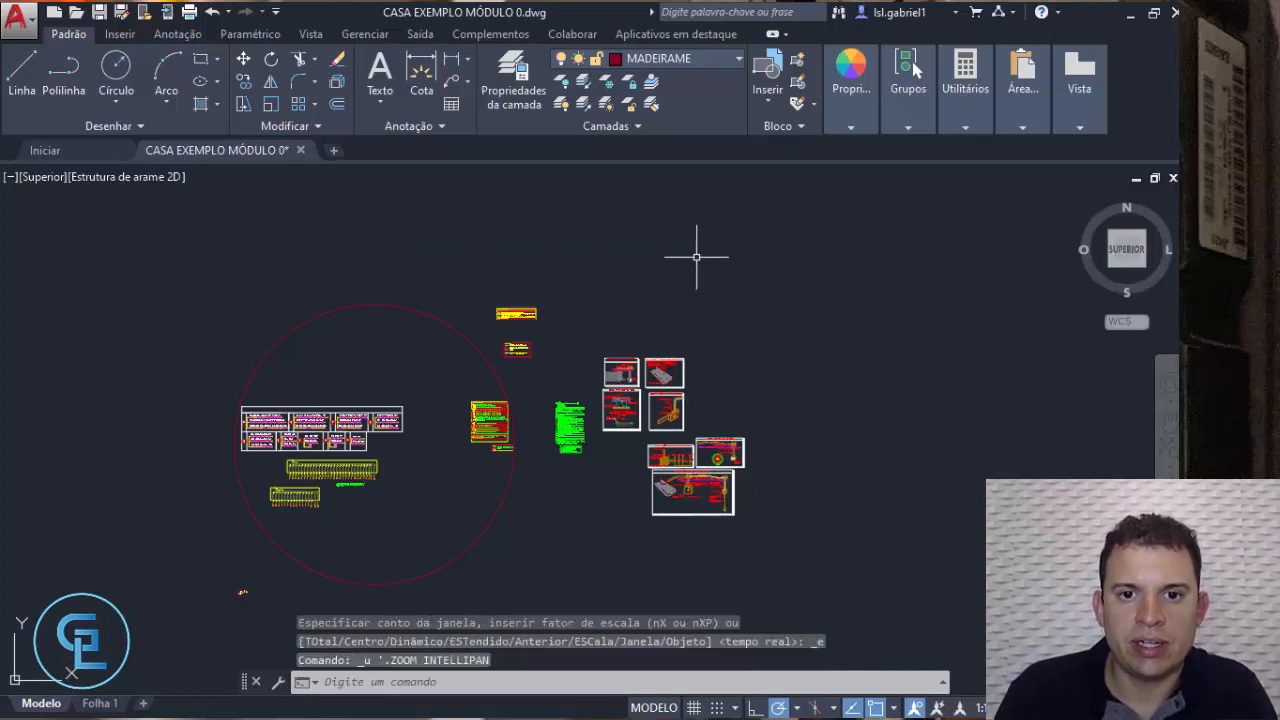
key(ctrl+z)
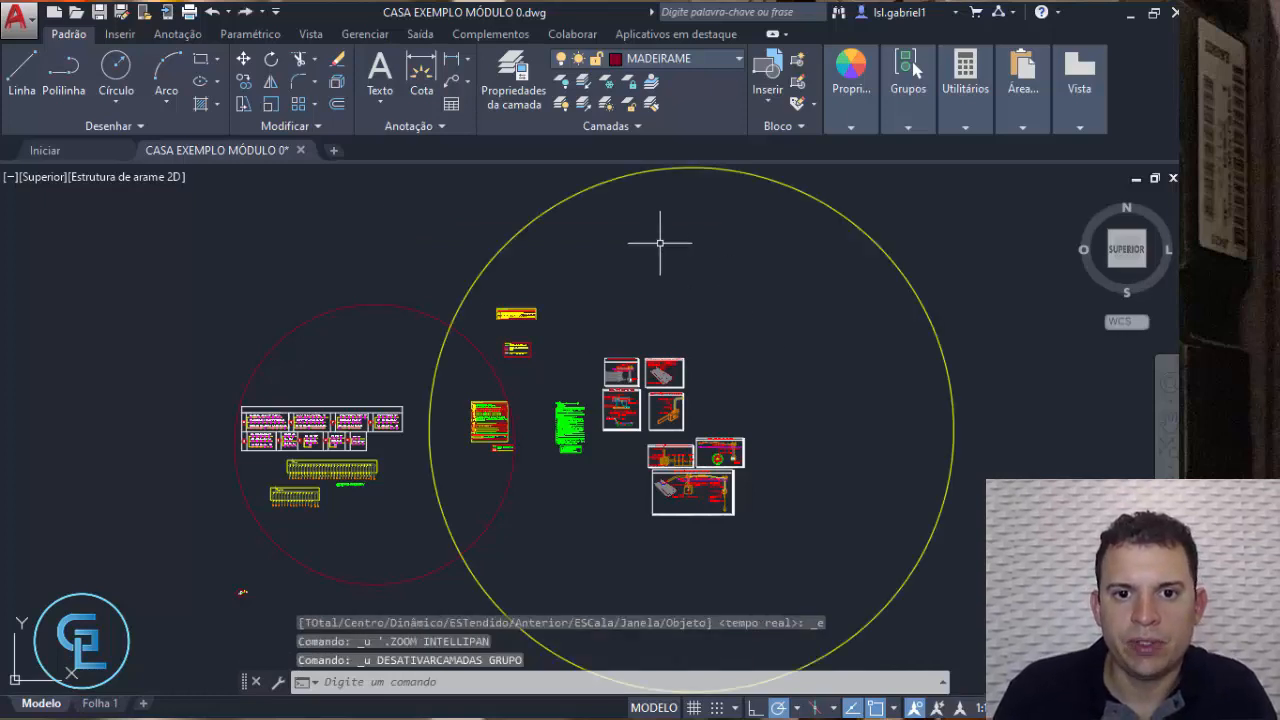
Freeze the PON. EE layer again by picking the large yellow circle, and zoom to the drawing's extents
click(606, 82)
click(594, 187)
key(Escape)
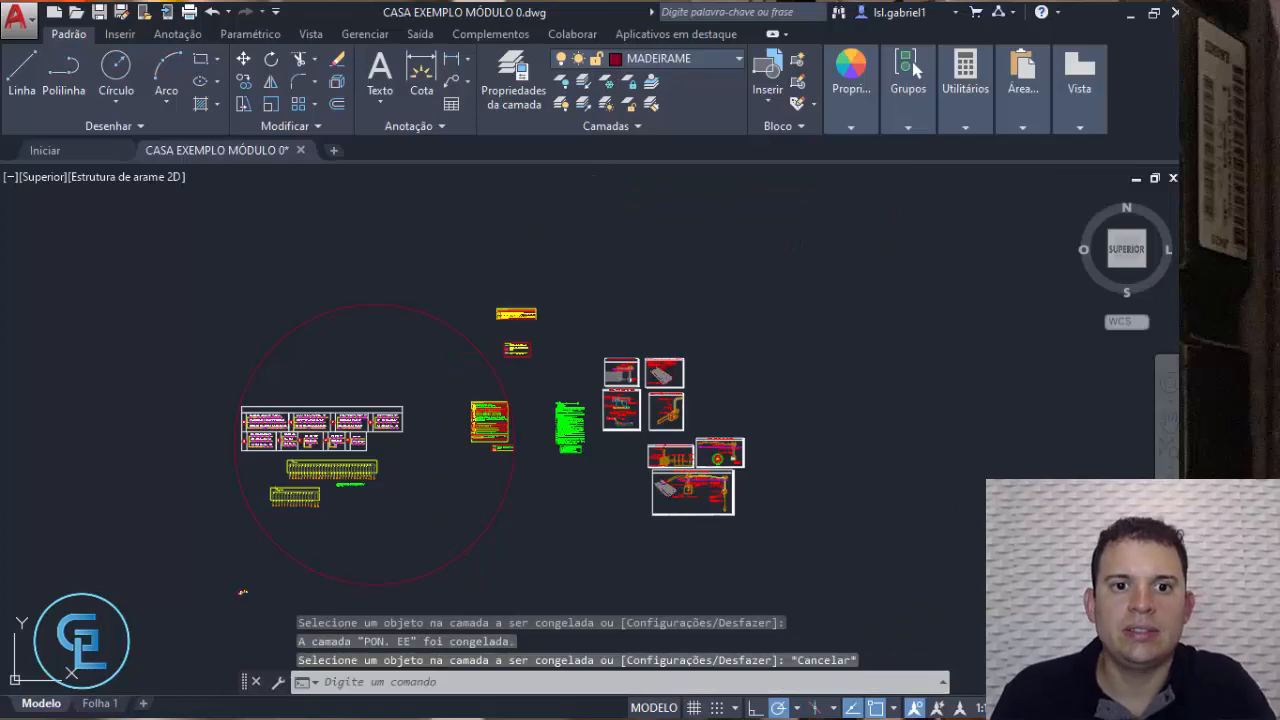
middle_click(594, 180)
middle_click(594, 180)
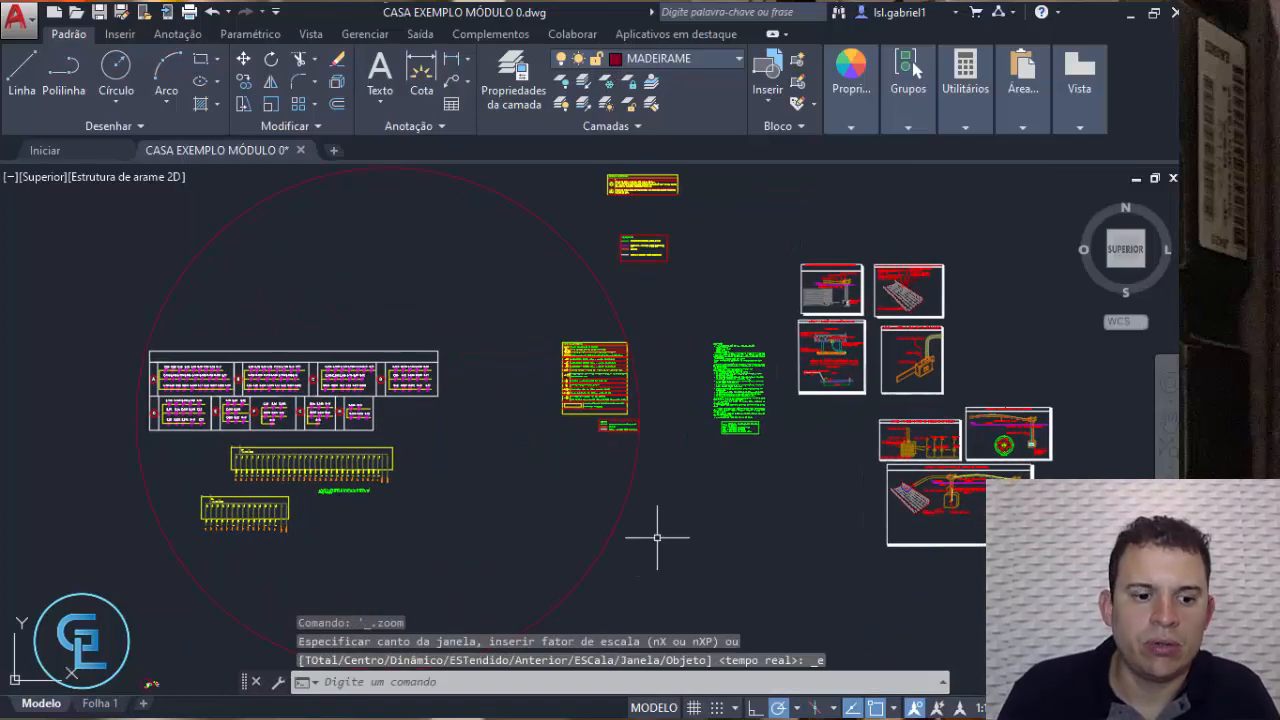